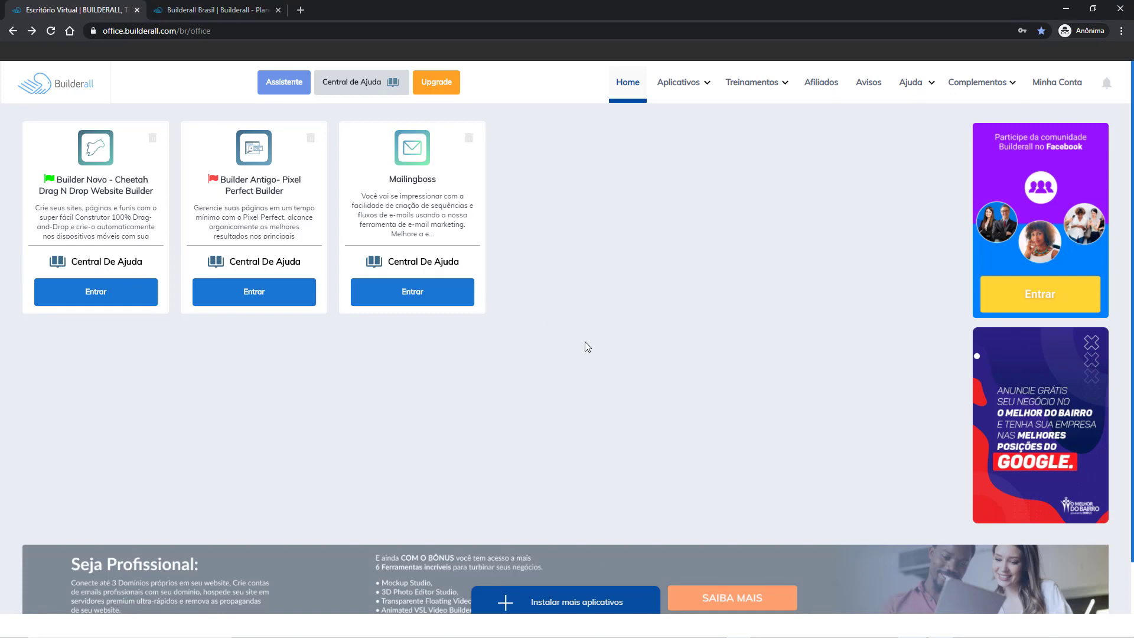
Compare the Builderall monthly plans, focusing on what the Free plan includes, and return to the virtual office page.
{"action": "left_click", "coordinate": [216, 10]}
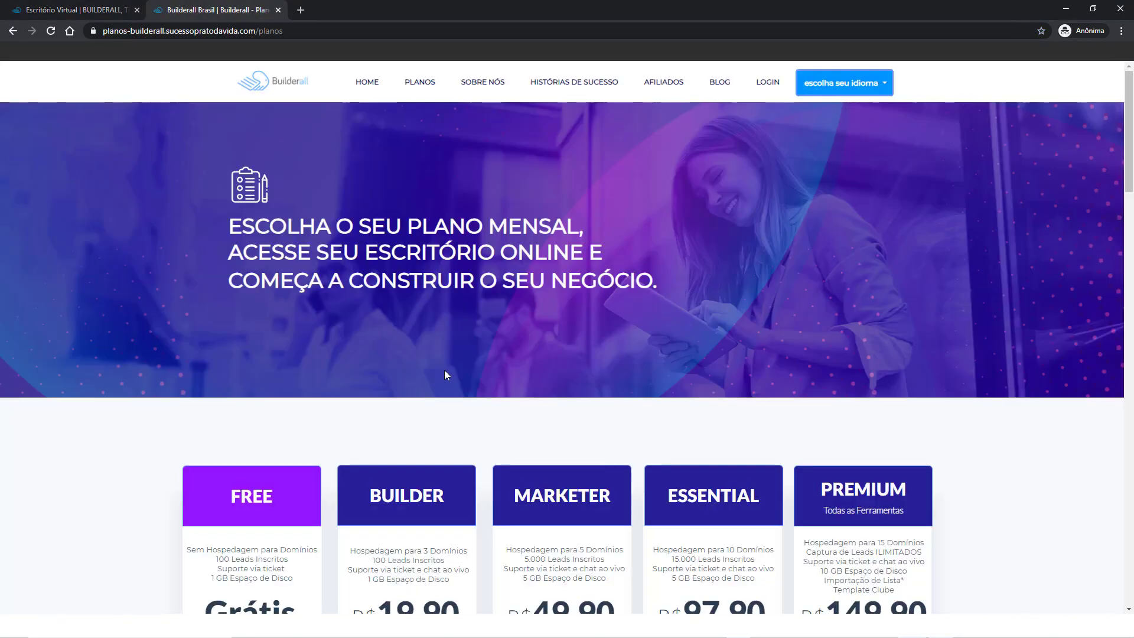
{"action": "scroll", "coordinate": [445, 370], "scroll_direction": "down", "scroll_amount": 5}
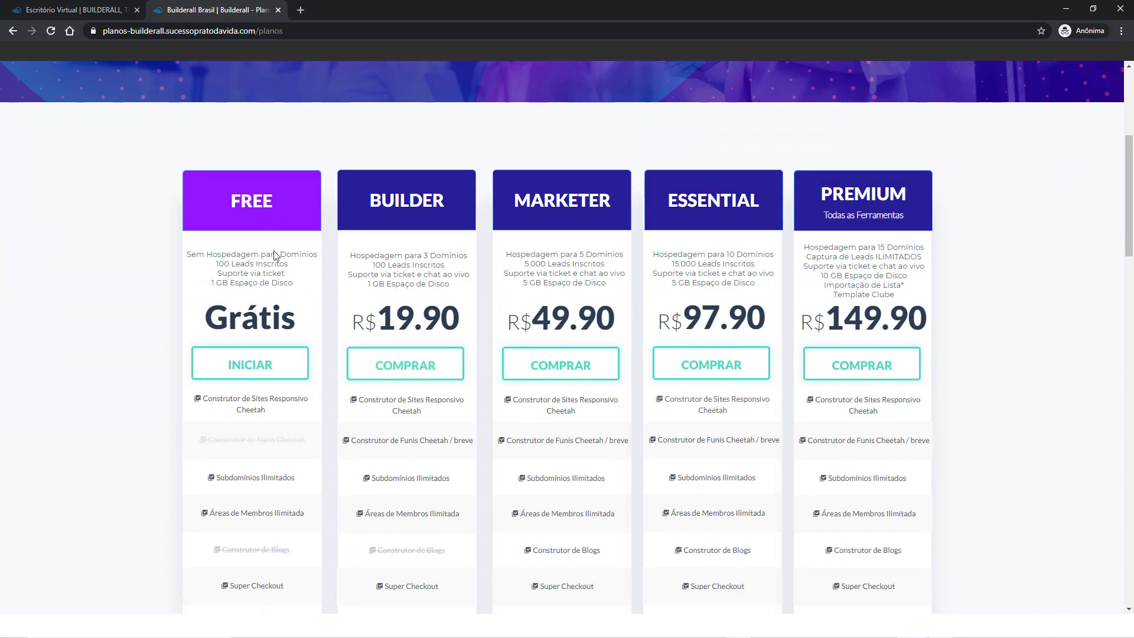
{"action": "scroll", "coordinate": [235, 248], "scroll_direction": "down", "scroll_amount": 3}
{"action": "scroll", "coordinate": [237, 247], "scroll_direction": "up", "scroll_amount": 1}
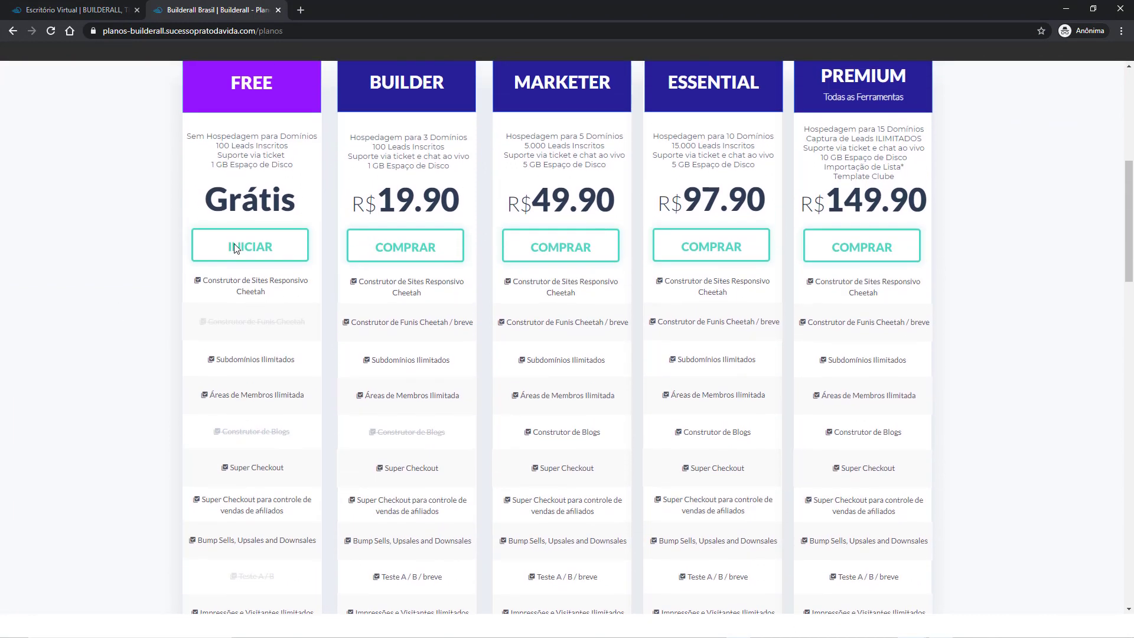
{"action": "scroll", "coordinate": [268, 317], "scroll_direction": "down", "scroll_amount": 2}
{"action": "scroll", "coordinate": [269, 318], "scroll_direction": "down", "scroll_amount": 5}
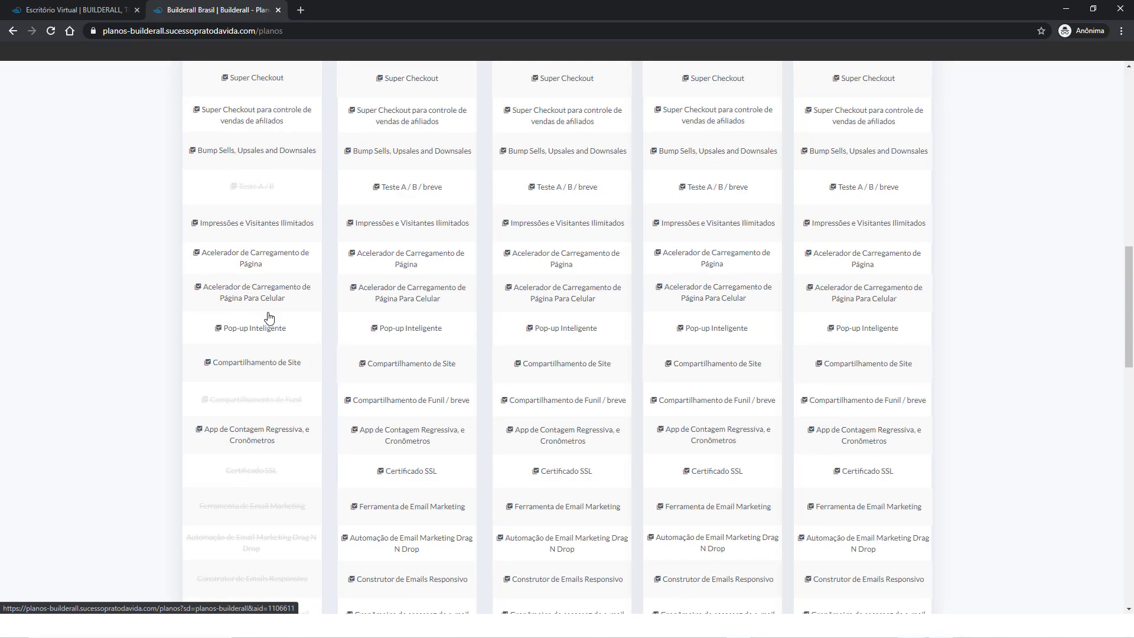
{"action": "scroll", "coordinate": [263, 319], "scroll_direction": "up", "scroll_amount": 12}
{"action": "scroll", "coordinate": [262, 335], "scroll_direction": "down", "scroll_amount": 4}
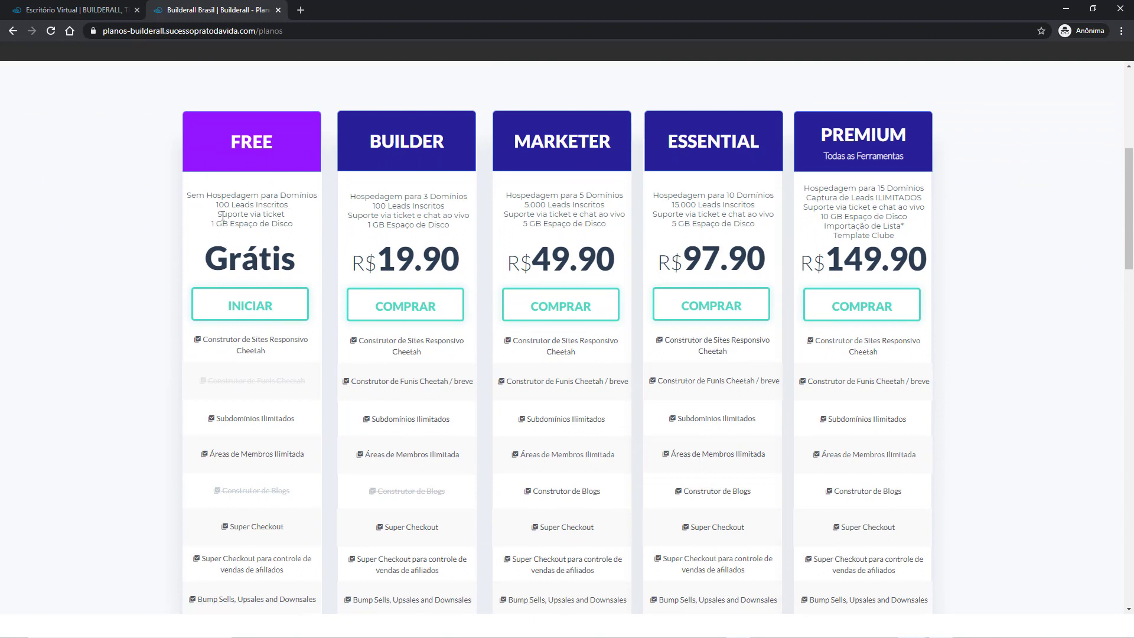
{"action": "left_click_drag", "start_coordinate": [214, 206], "coordinate": [290, 204]}
{"action": "left_click", "coordinate": [292, 212]}
{"action": "left_click", "coordinate": [76, 10]}
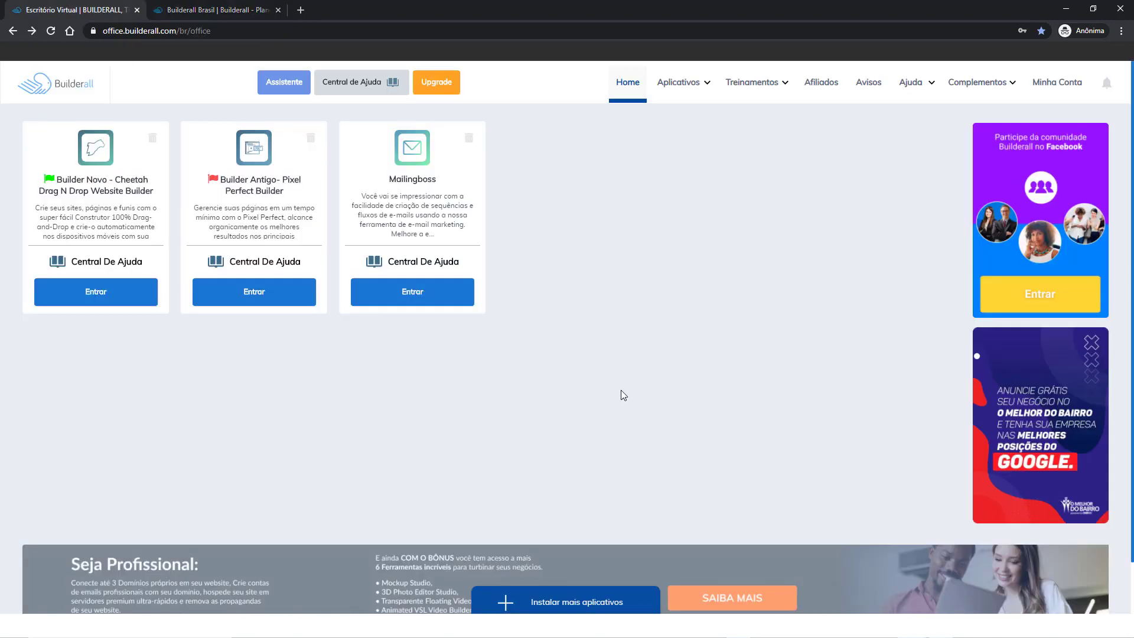
Switch to the Notepad checklist, correct INSCREÇÃO to INSCRIÇÃO in the pending-page line, and put the note away.
{"action": "key", "text": "alt+Tab"}
{"action": "left_click_drag", "start_coordinate": [569, 73], "coordinate": [586, 120]}
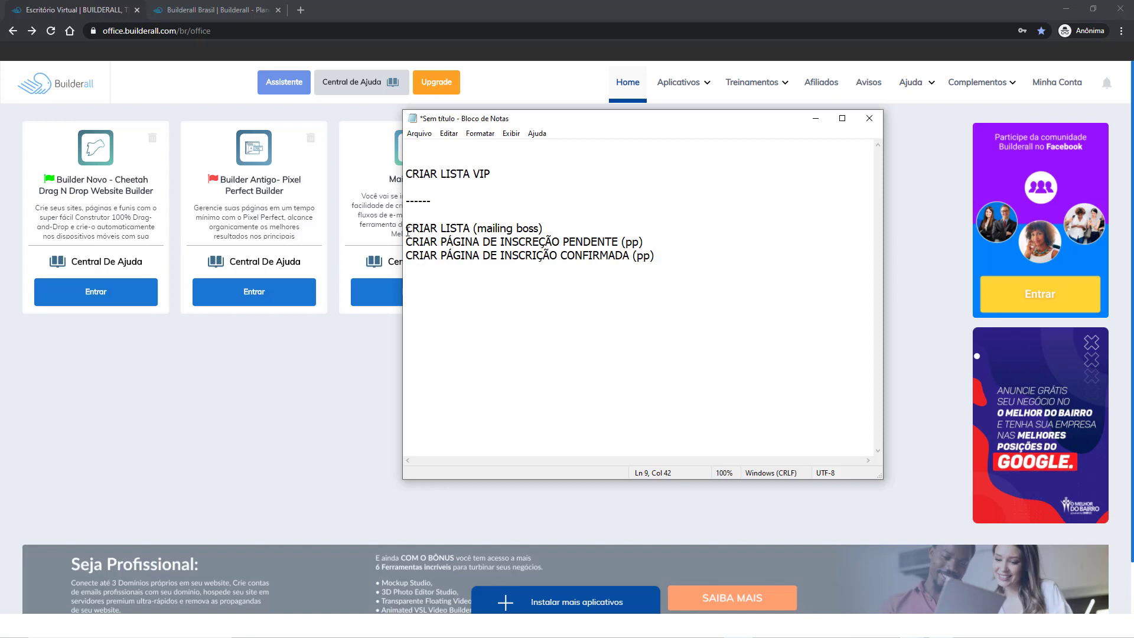
{"action": "left_click_drag", "start_coordinate": [406, 230], "coordinate": [550, 226]}
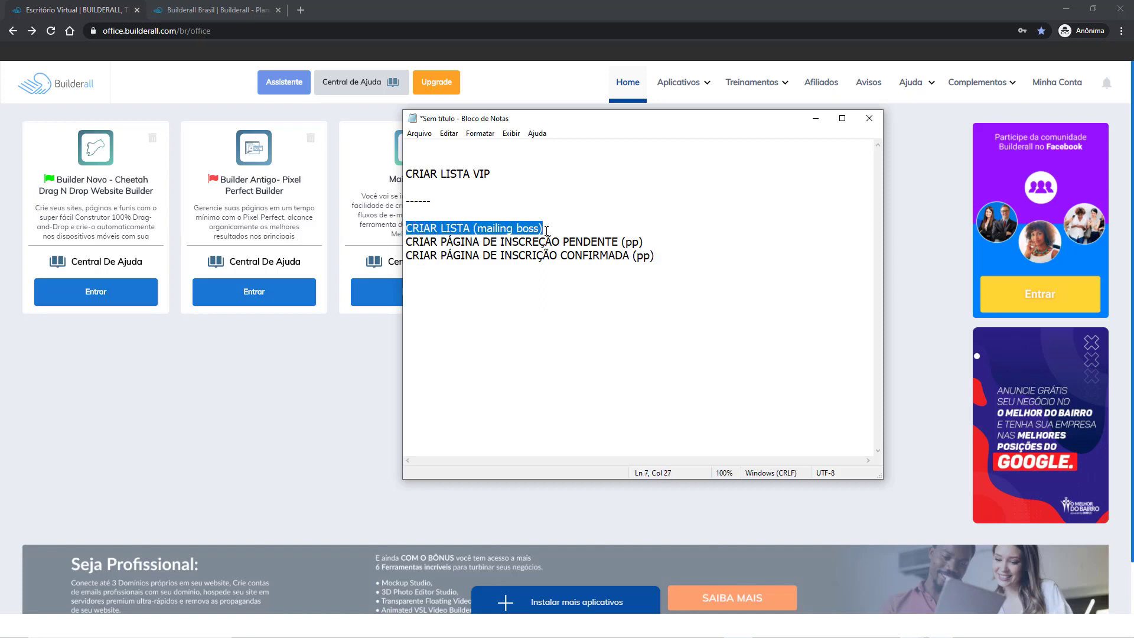
{"action": "left_click_drag", "start_coordinate": [567, 124], "coordinate": [701, 128]}
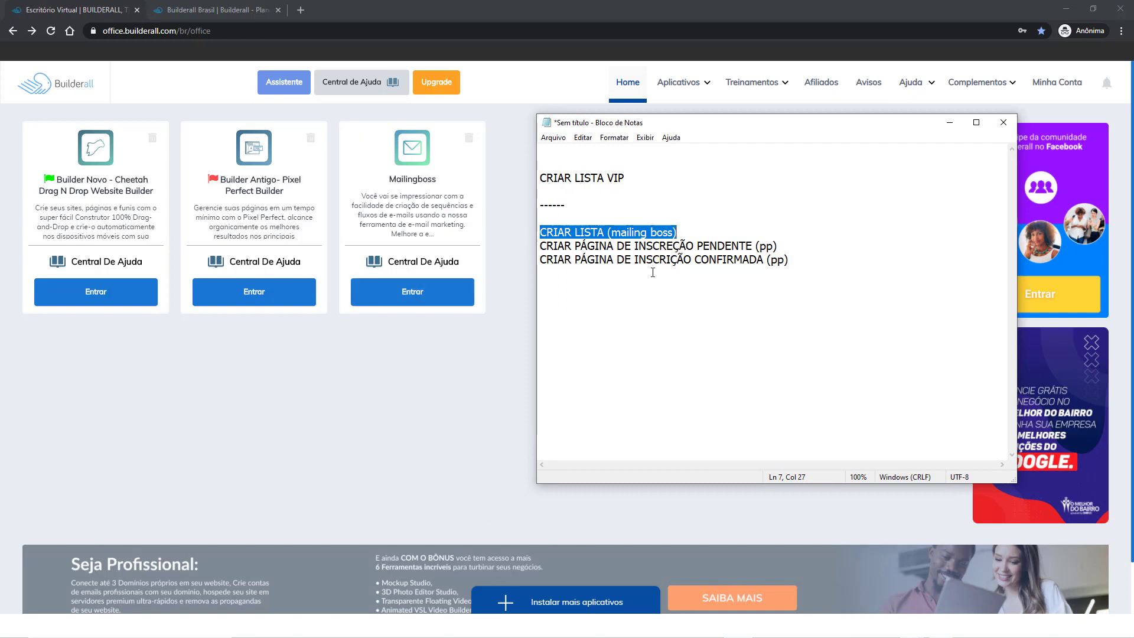
{"action": "left_click", "coordinate": [674, 245]}
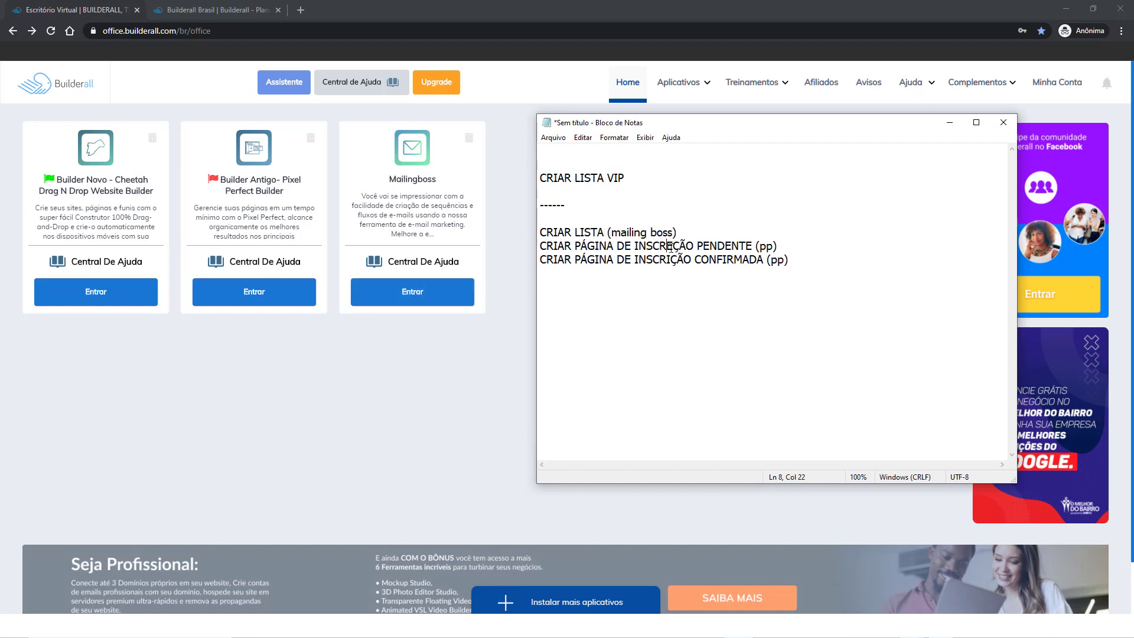
{"action": "key", "text": "BackSpace"}
{"action": "type", "text": "I"}
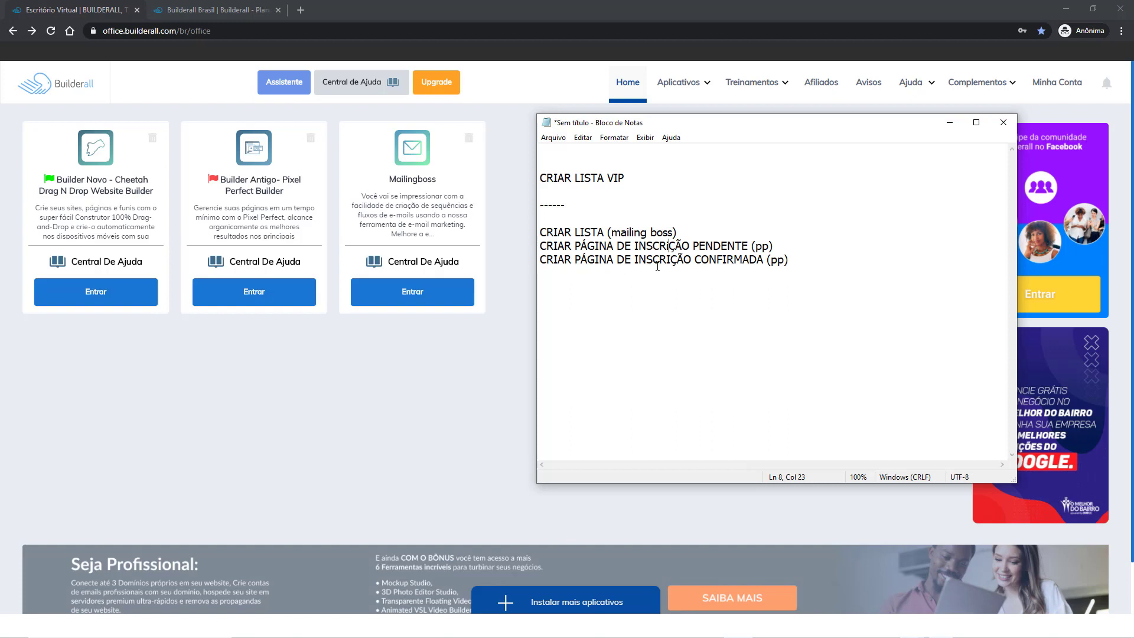
{"action": "left_click", "coordinate": [950, 124]}
Open Mailingboss from the virtual office and locate the form for creating a new contact list.
{"action": "left_click", "coordinate": [413, 295]}
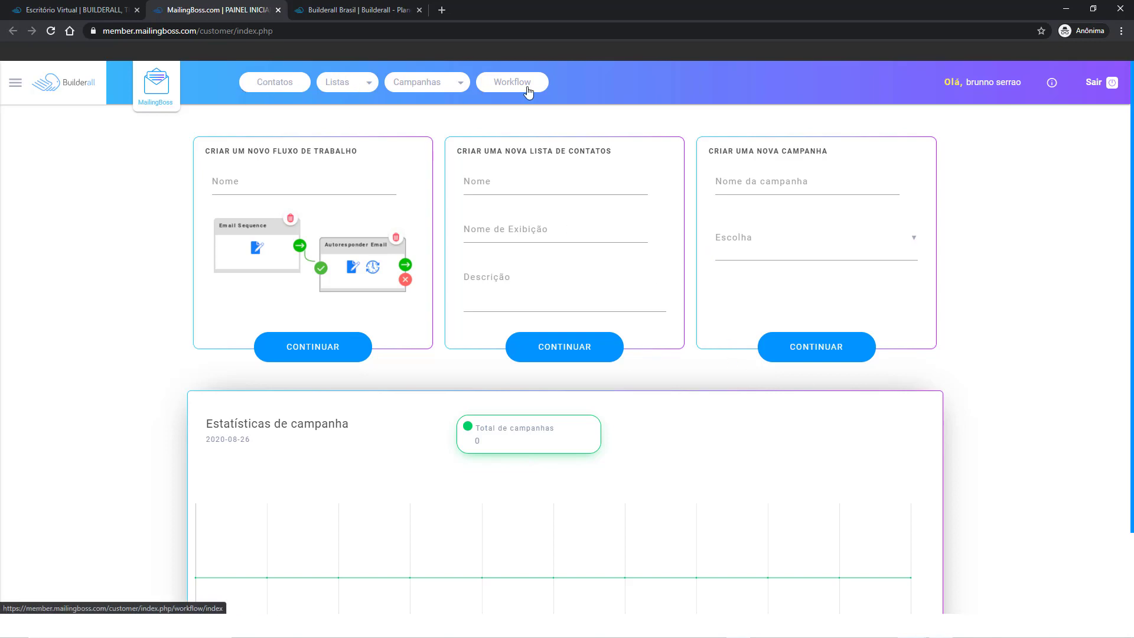
{"action": "left_click", "coordinate": [357, 93]}
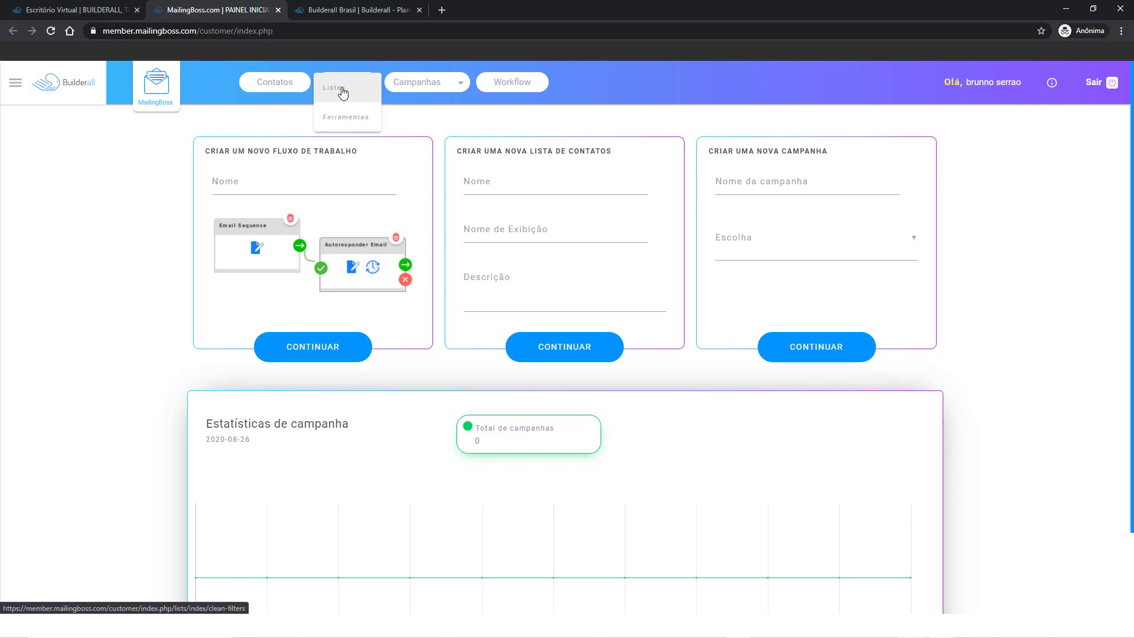
{"action": "left_click", "coordinate": [492, 160]}
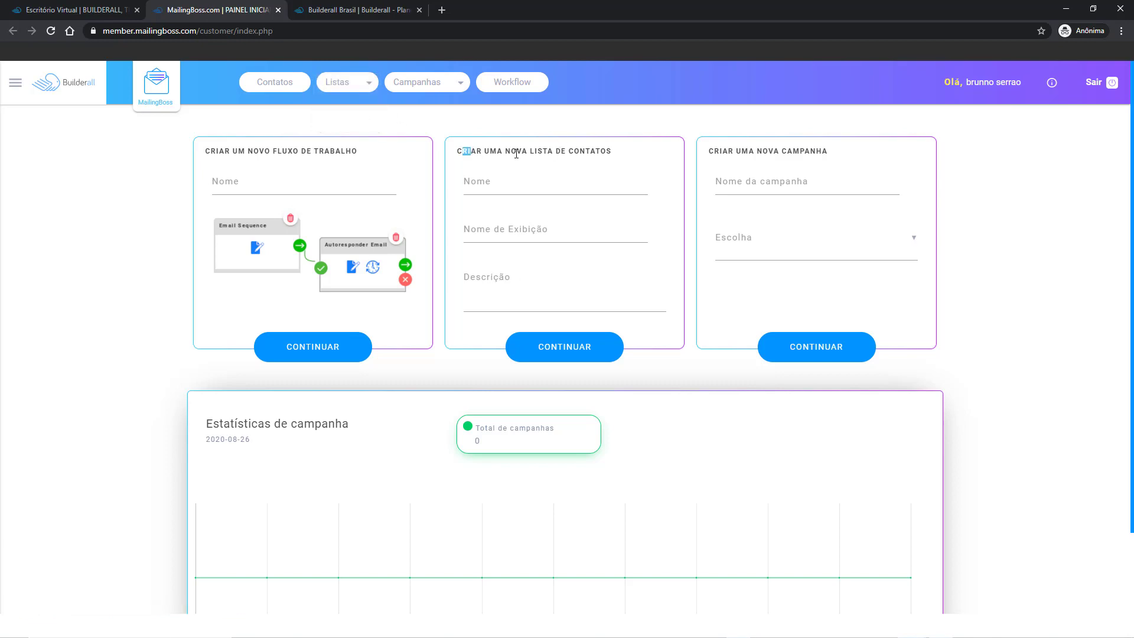
{"action": "left_click_drag", "start_coordinate": [516, 154], "coordinate": [626, 255]}
Start a new contact list using "Lista Vip Pizzaria" as its name, display name and description, and continue to its general data.
{"action": "left_click", "coordinate": [535, 193]}
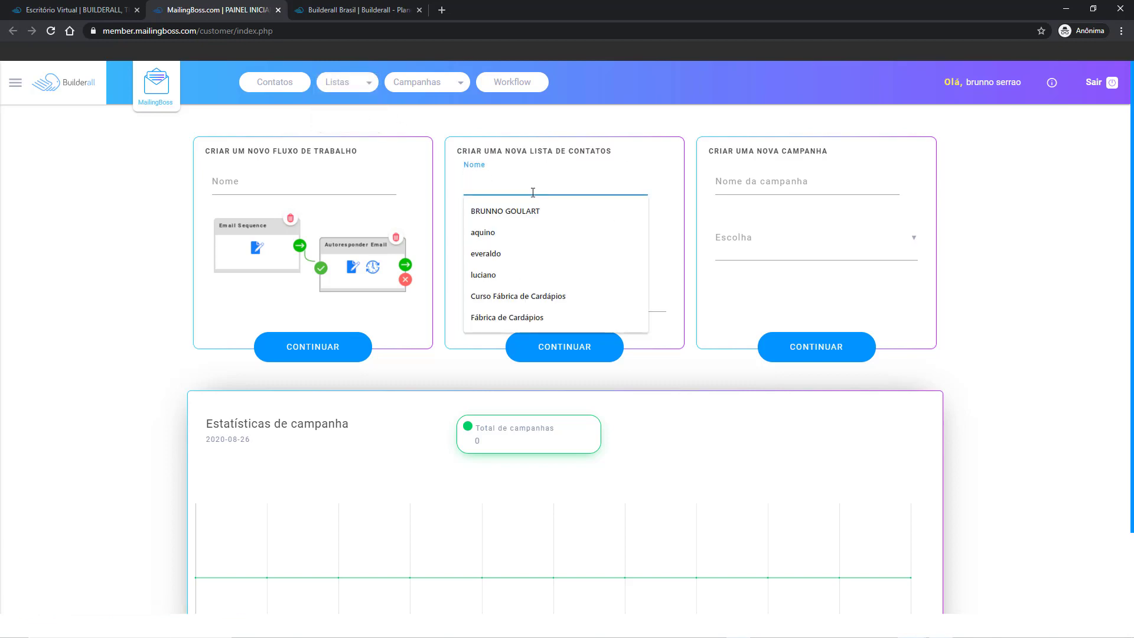
{"action": "type", "text": "L"}
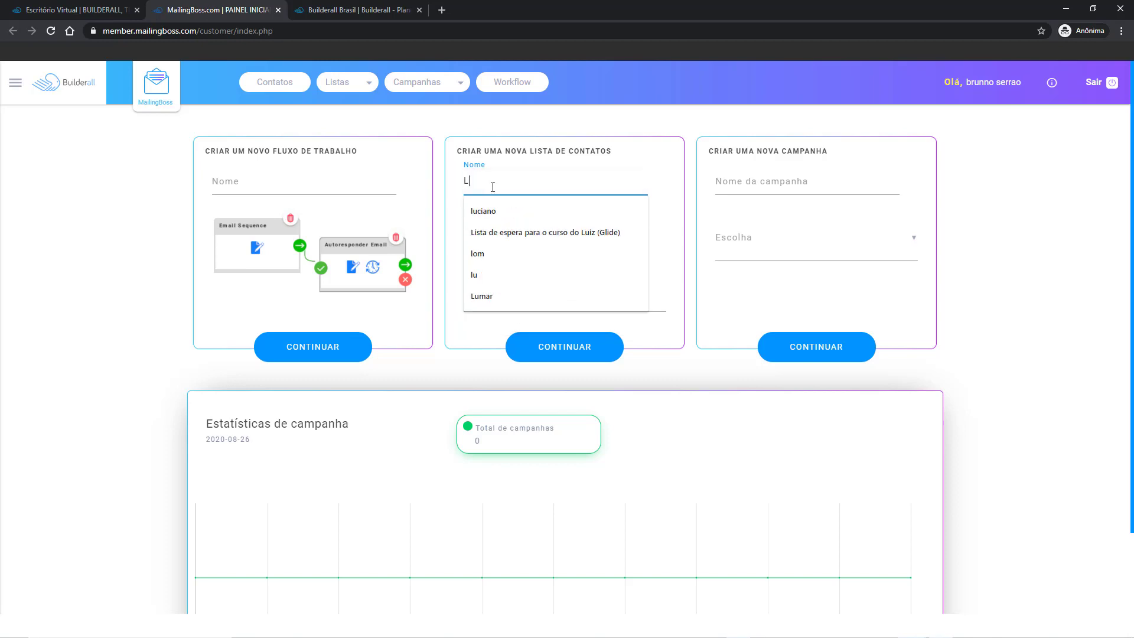
{"action": "type", "text": "ista Vip Pizz"}
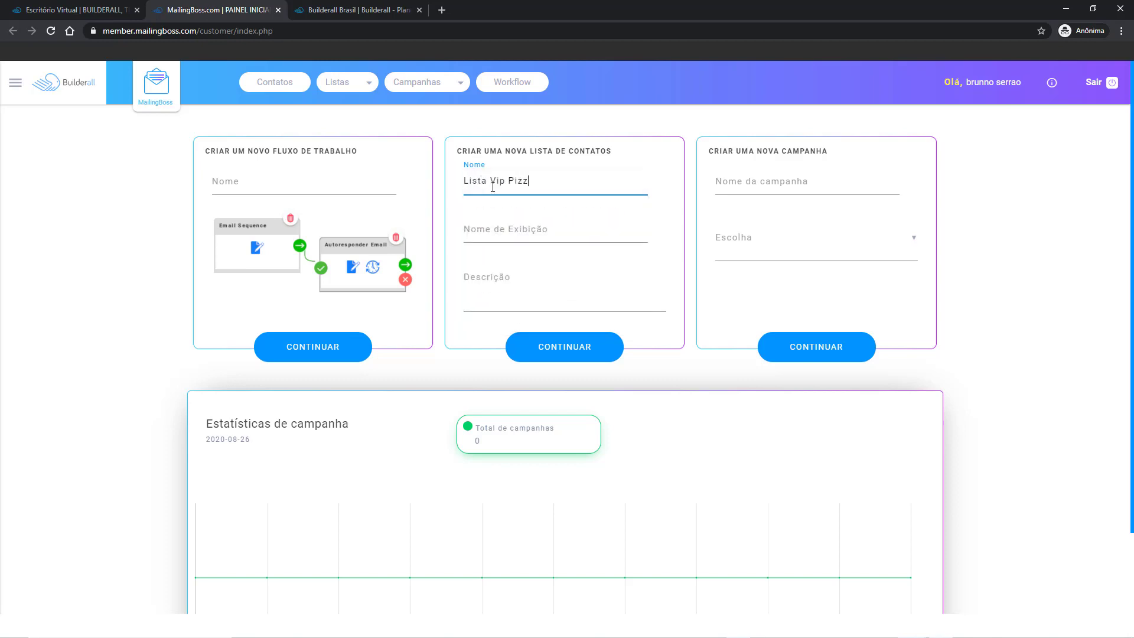
{"action": "type", "text": "aria"}
{"action": "key", "text": "ctrl+a"}
{"action": "key", "text": "ctrl+c"}
{"action": "left_click", "coordinate": [493, 237]}
{"action": "key", "text": "ctrl+v"}
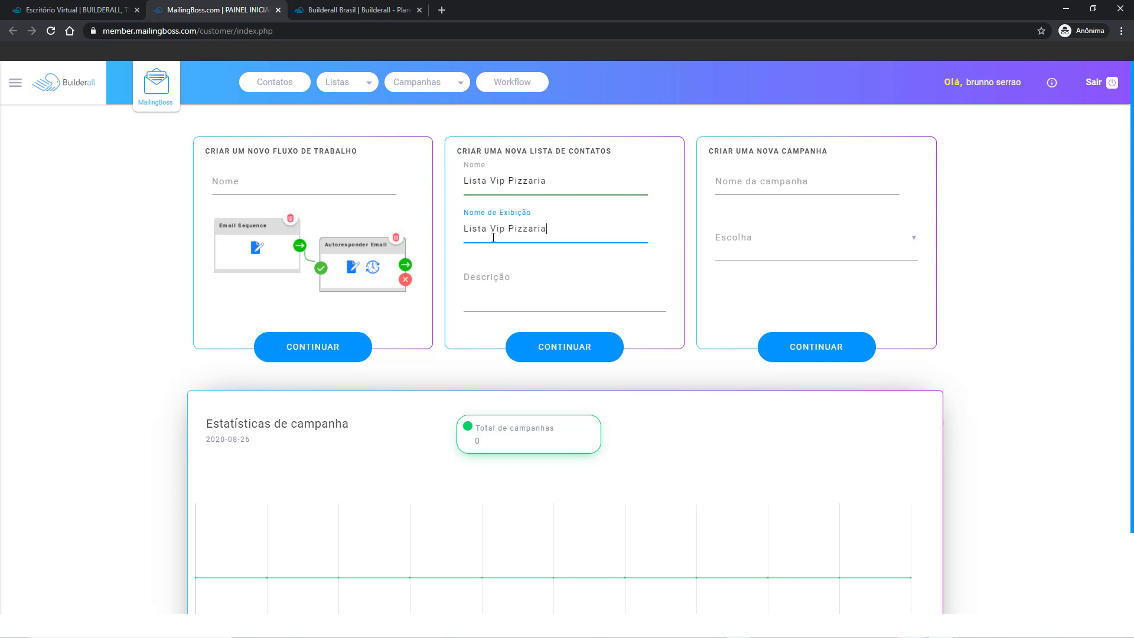
{"action": "left_click", "coordinate": [515, 293]}
{"action": "key", "text": "ctrl+v"}
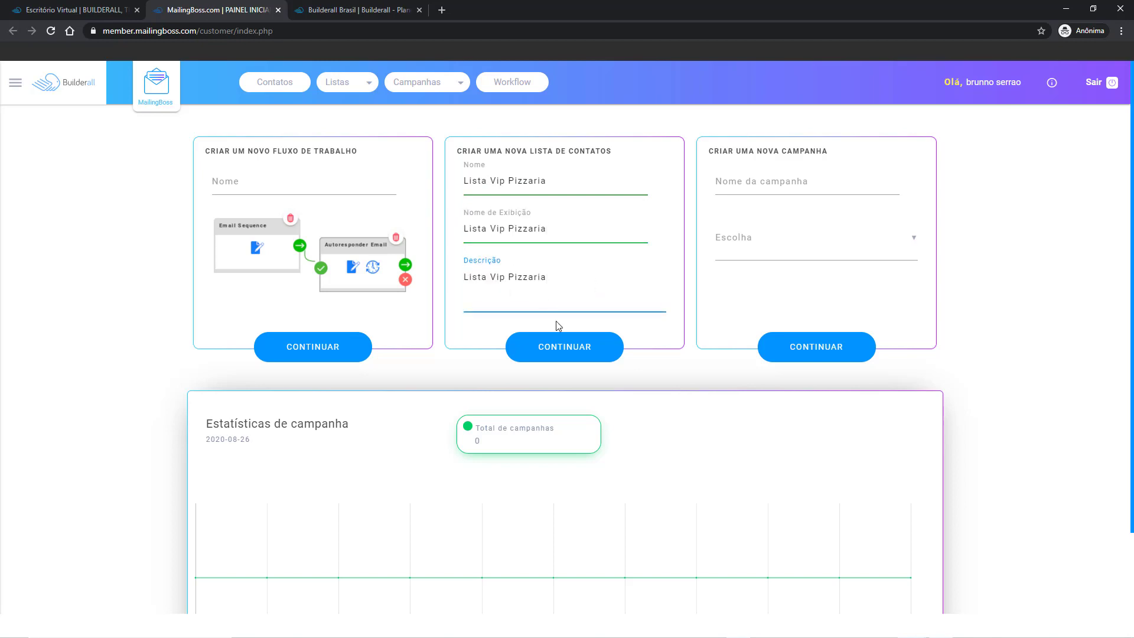
{"action": "left_click", "coordinate": [562, 347]}
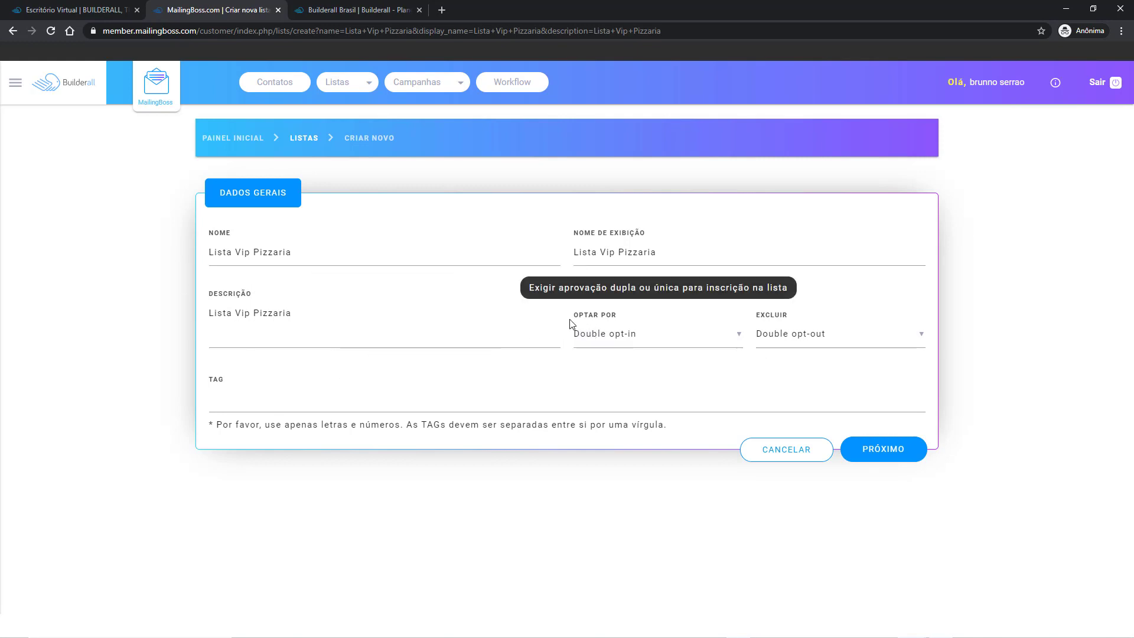
Keep Double opt-in for subscriptions, set the opt-out method to Desistência única, and proceed to the list's custom fields.
{"action": "left_click", "coordinate": [604, 339]}
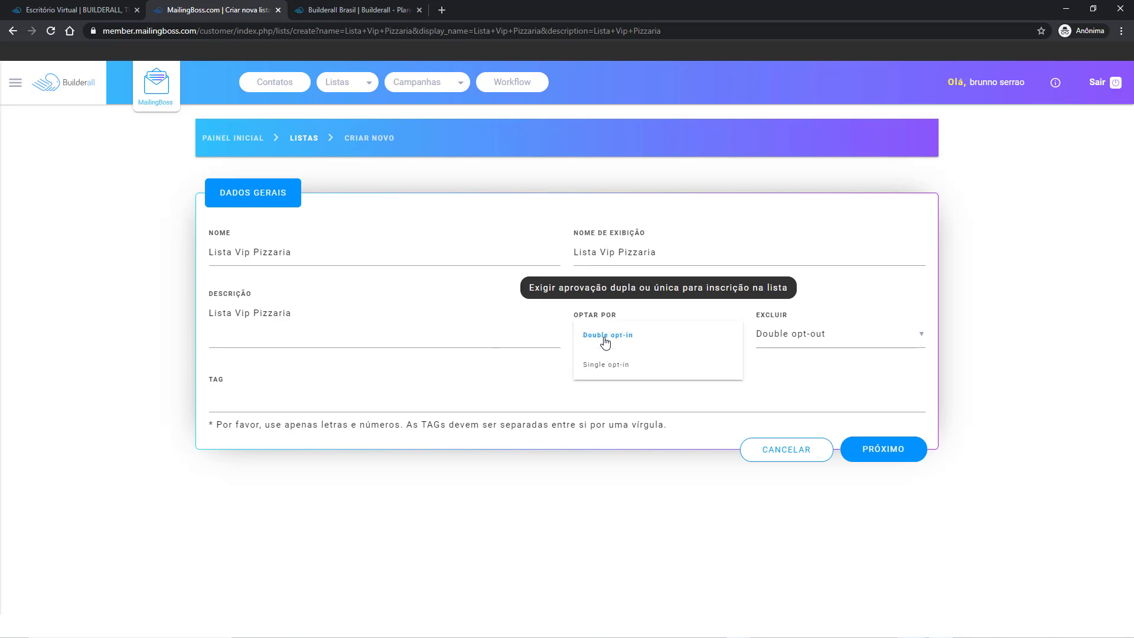
{"action": "left_click", "coordinate": [553, 350]}
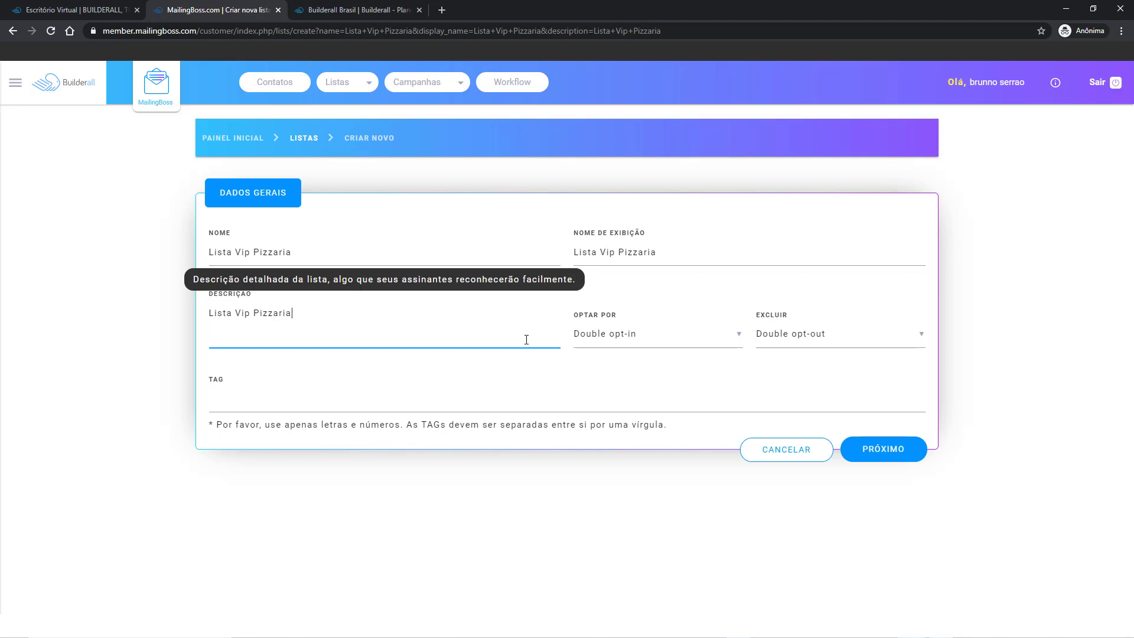
{"action": "left_click", "coordinate": [690, 341]}
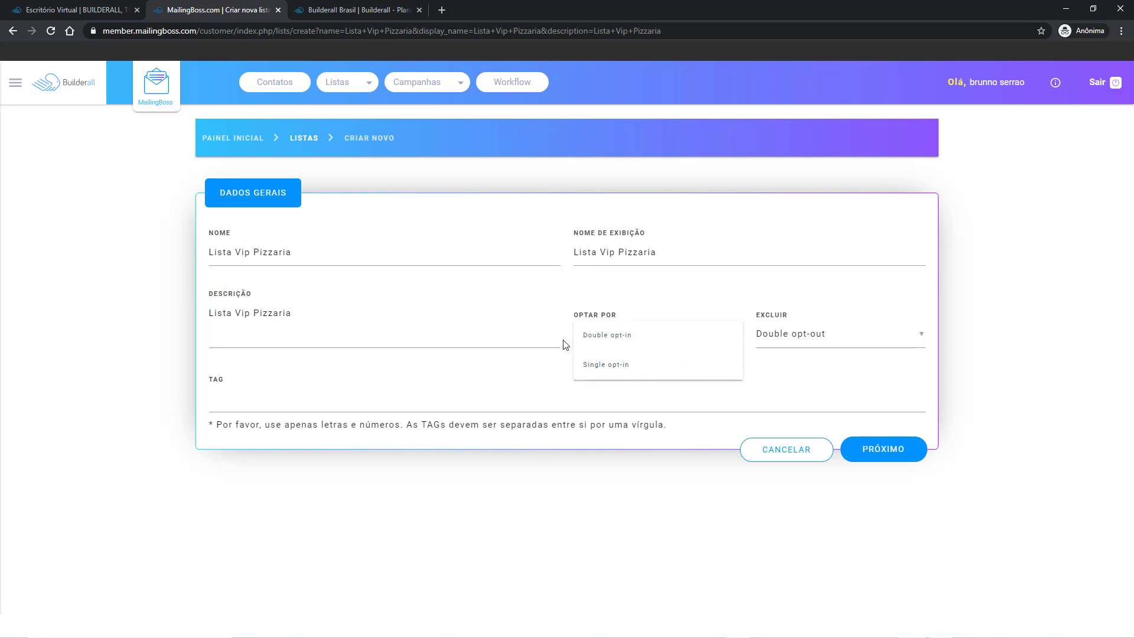
{"action": "left_click", "coordinate": [547, 325]}
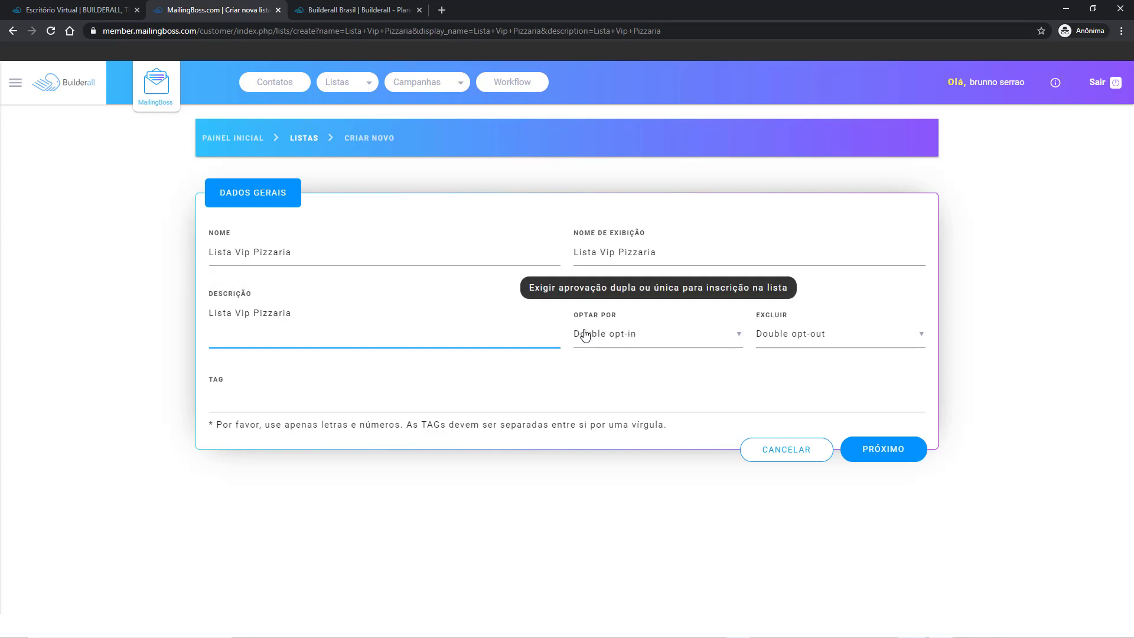
{"action": "left_click", "coordinate": [796, 341]}
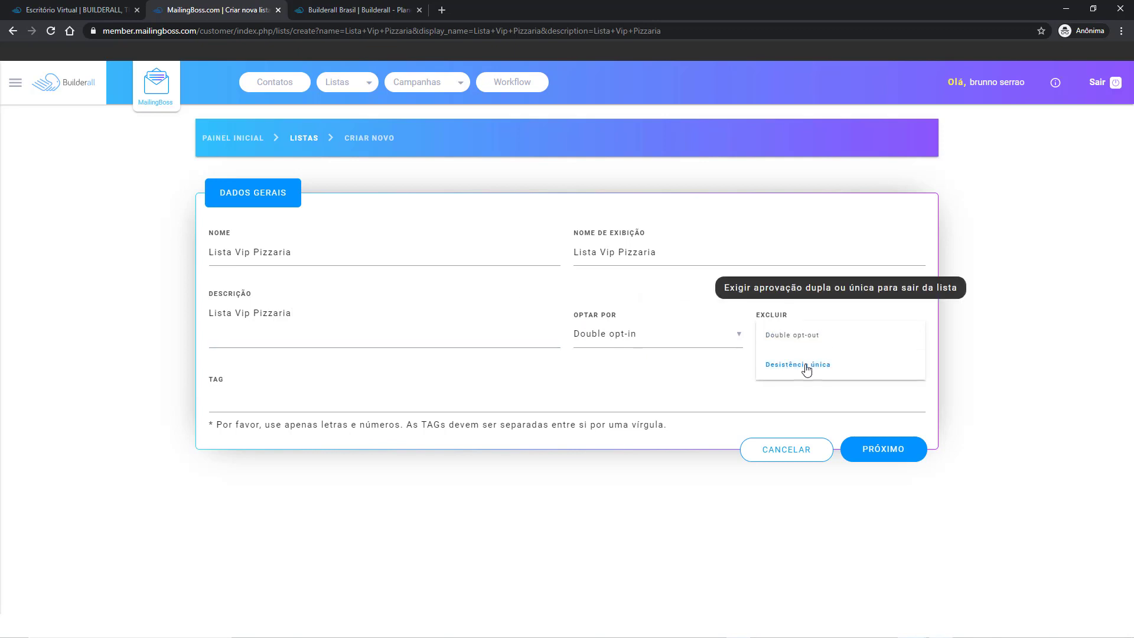
{"action": "left_click", "coordinate": [798, 366]}
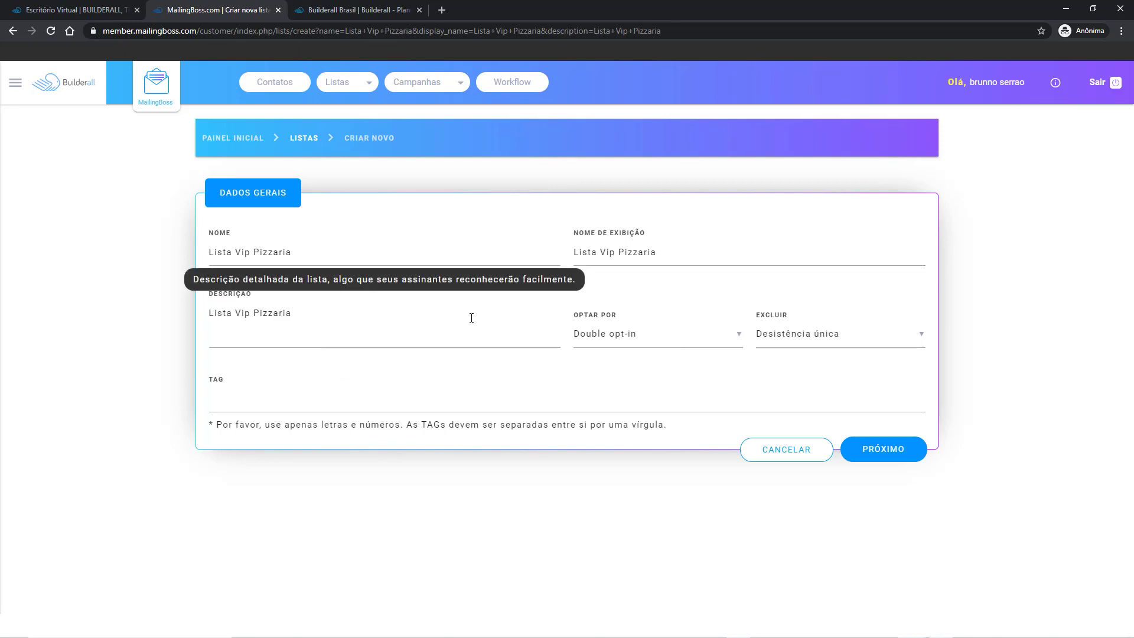
{"action": "left_click", "coordinate": [896, 448]}
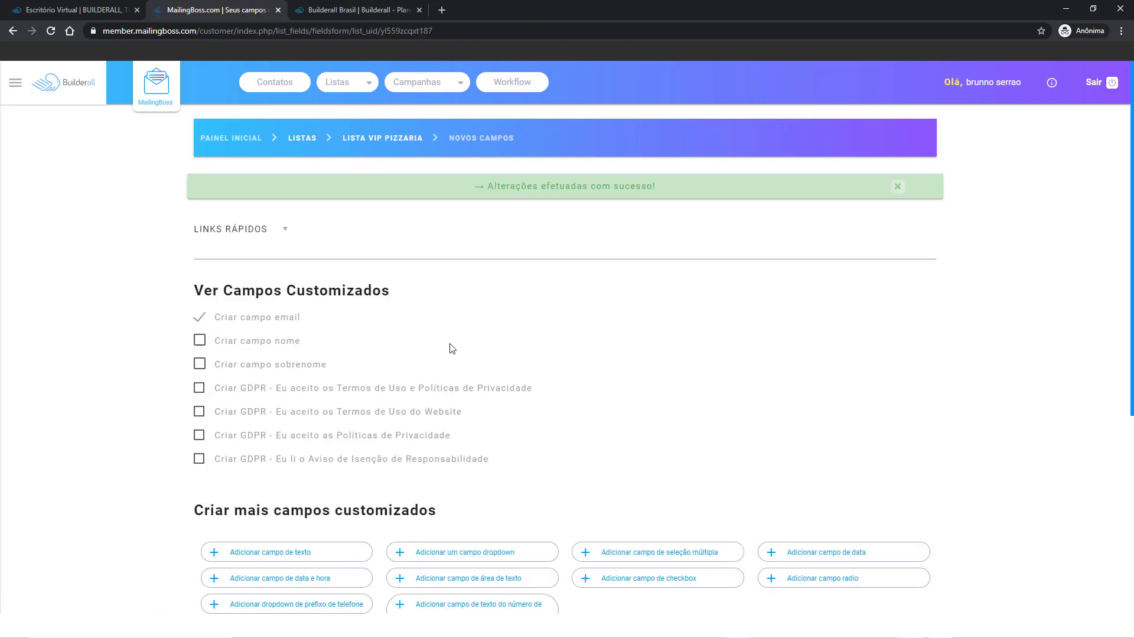
Examine the predefined fields, the additional custom field types and the email field's settings for the list.
{"action": "scroll", "coordinate": [452, 348], "scroll_direction": "down", "scroll_amount": 1}
{"action": "scroll", "coordinate": [327, 248], "scroll_direction": "down", "scroll_amount": 1}
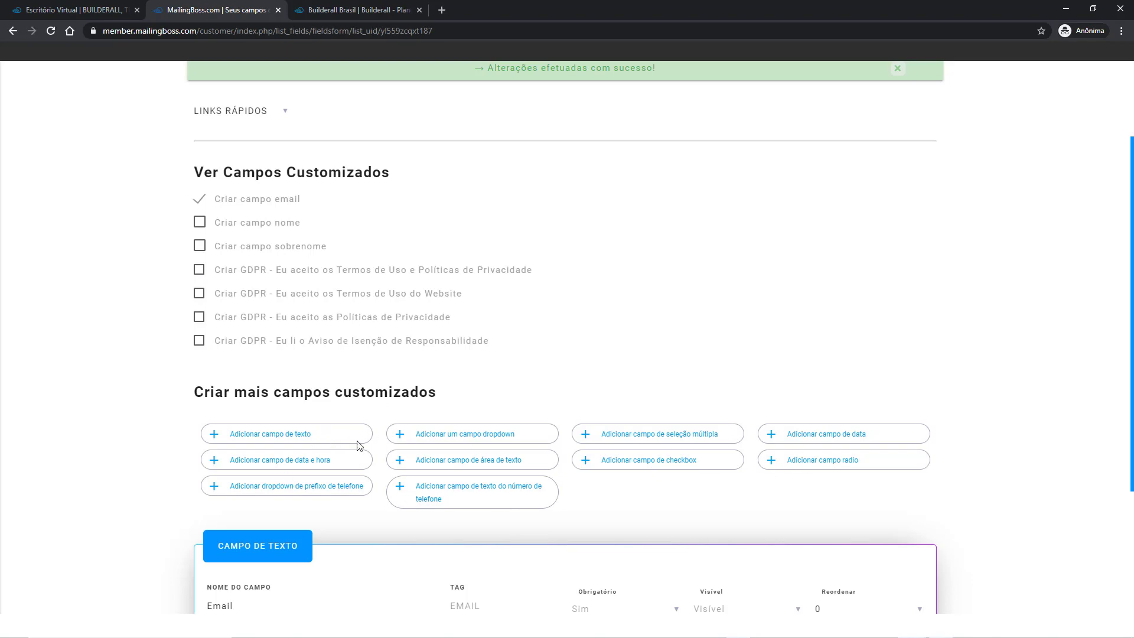
{"action": "scroll", "coordinate": [355, 463], "scroll_direction": "down", "scroll_amount": 3}
{"action": "scroll", "coordinate": [486, 469], "scroll_direction": "up", "scroll_amount": 5}
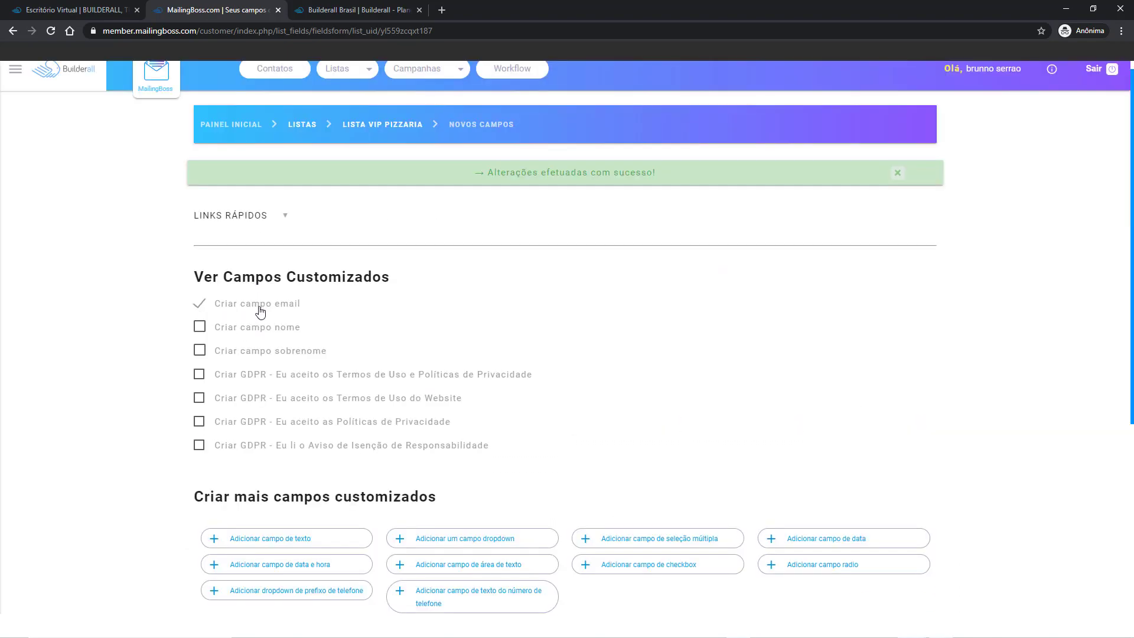
{"action": "scroll", "coordinate": [385, 329], "scroll_direction": "down", "scroll_amount": 4}
{"action": "scroll", "coordinate": [384, 328], "scroll_direction": "down", "scroll_amount": 1}
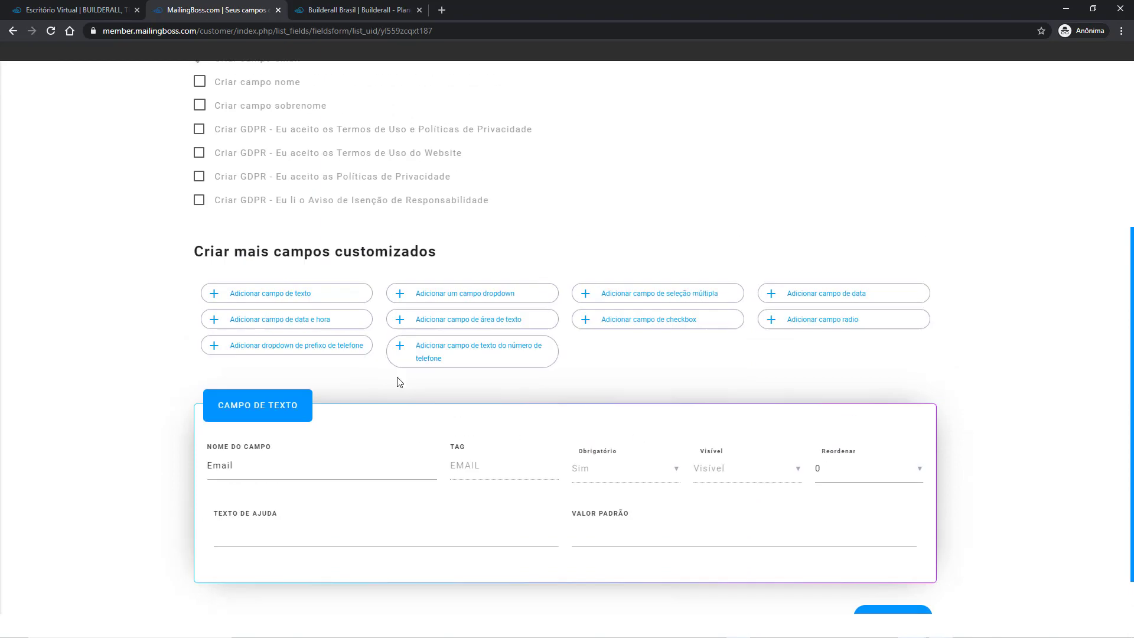
{"action": "scroll", "coordinate": [817, 420], "scroll_direction": "up", "scroll_amount": 4}
{"action": "scroll", "coordinate": [634, 444], "scroll_direction": "down", "scroll_amount": 4}
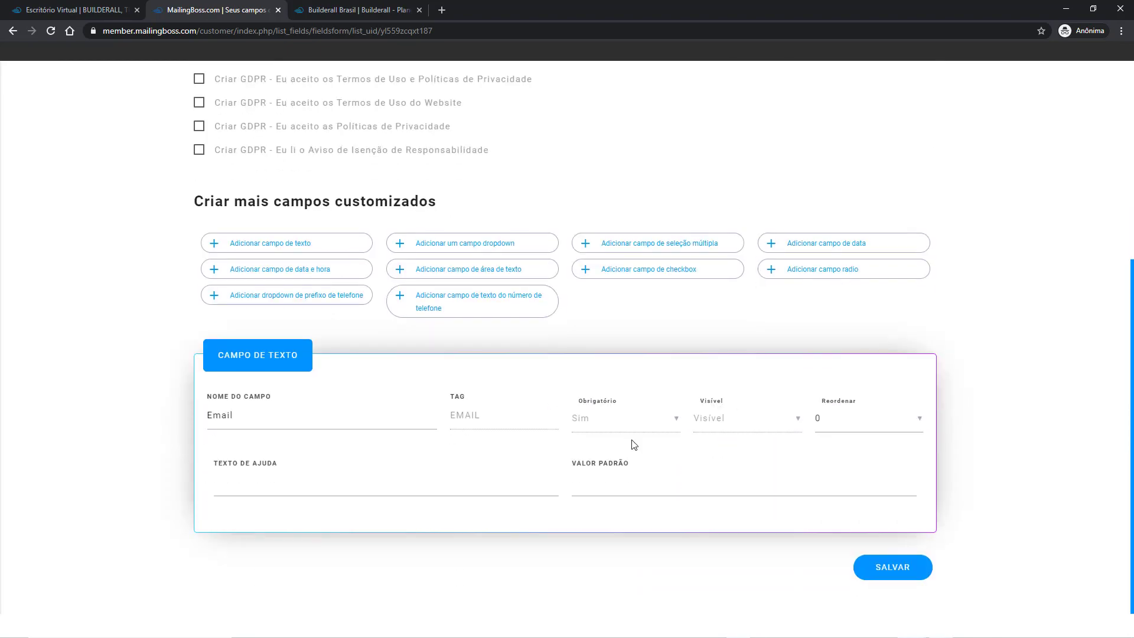
Check the email field's reorder choices and save the list's fields with only the email field included.
{"action": "left_click", "coordinate": [852, 427]}
{"action": "left_click", "coordinate": [852, 427]}
{"action": "left_click", "coordinate": [876, 429]}
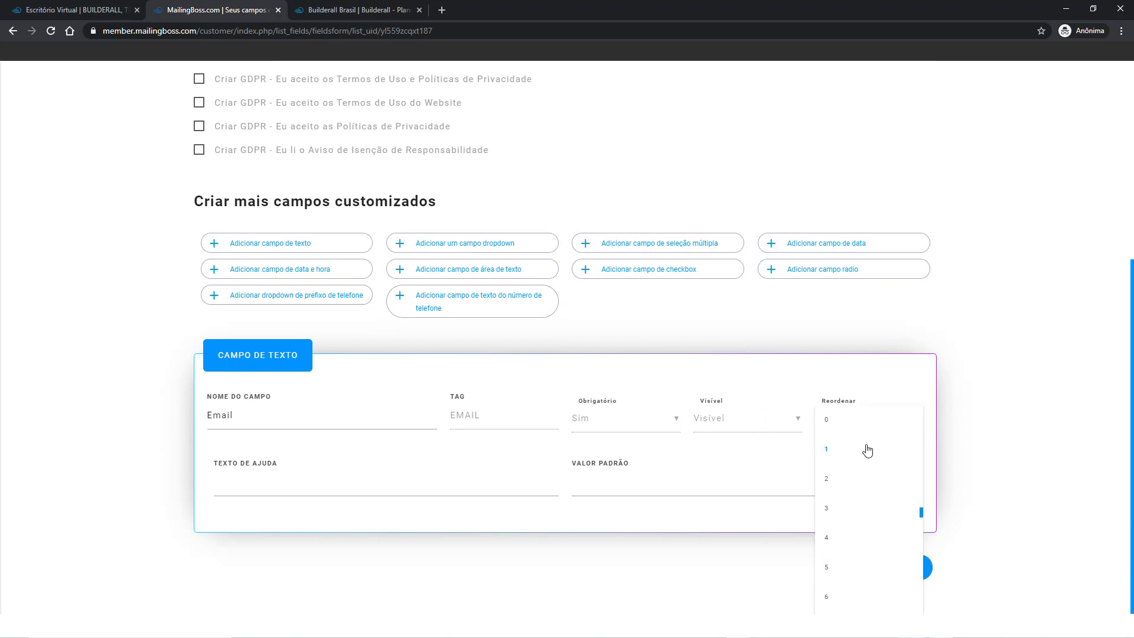
{"action": "left_click", "coordinate": [785, 395]}
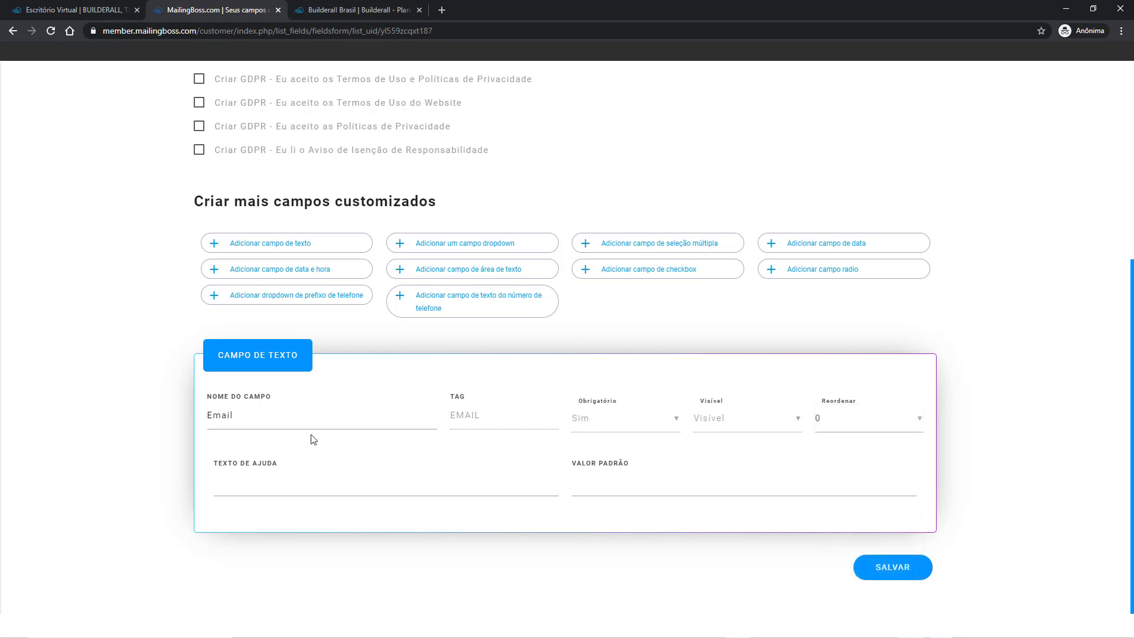
{"action": "scroll", "coordinate": [285, 418], "scroll_direction": "up", "scroll_amount": 3}
{"action": "scroll", "coordinate": [319, 431], "scroll_direction": "down", "scroll_amount": 3}
{"action": "left_click", "coordinate": [894, 576]}
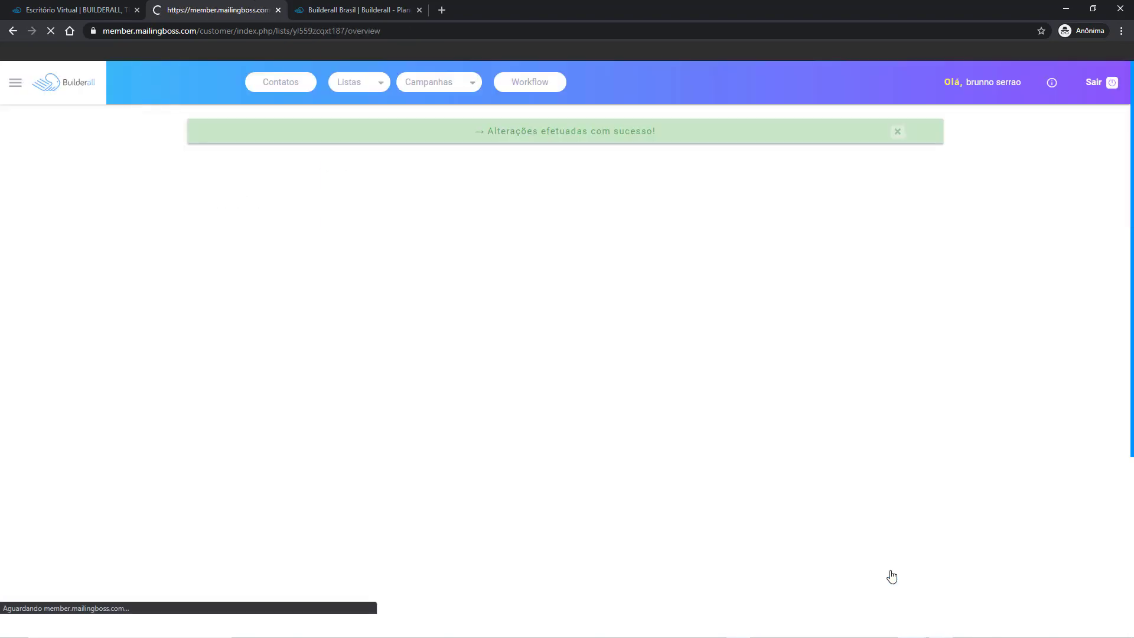
Review the overview and charts of Lista Vip Pizzaria, and return to the overview of all lists.
{"action": "scroll", "coordinate": [535, 423], "scroll_direction": "down", "scroll_amount": 6}
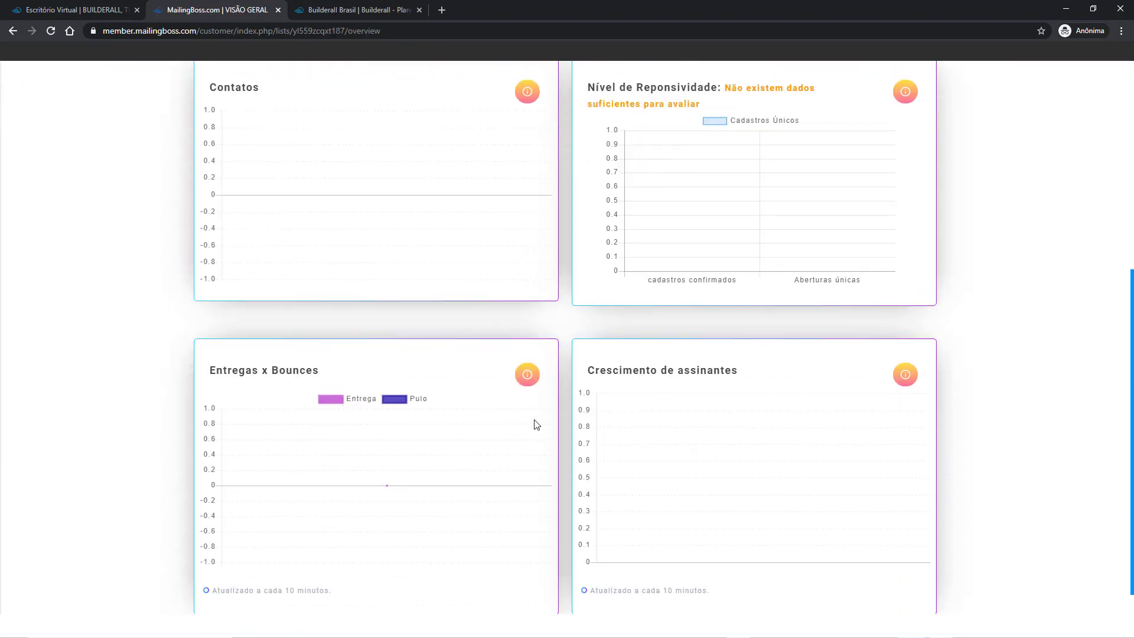
{"action": "scroll", "coordinate": [413, 398], "scroll_direction": "up", "scroll_amount": 4}
{"action": "scroll", "coordinate": [724, 390], "scroll_direction": "down", "scroll_amount": 5}
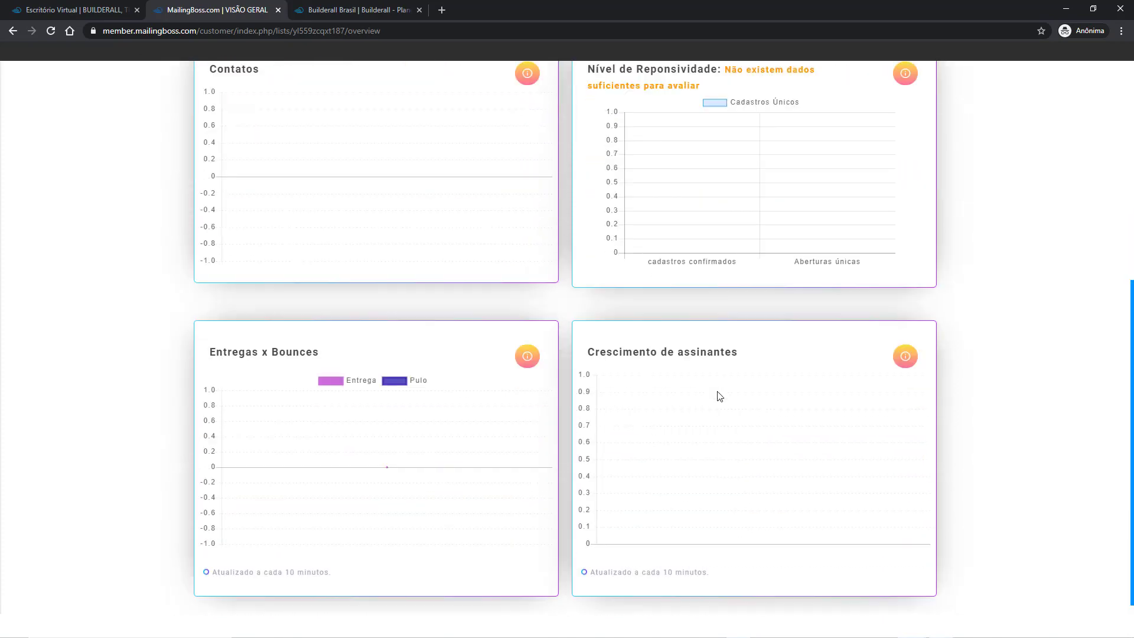
{"action": "scroll", "coordinate": [449, 426], "scroll_direction": "up", "scroll_amount": 7}
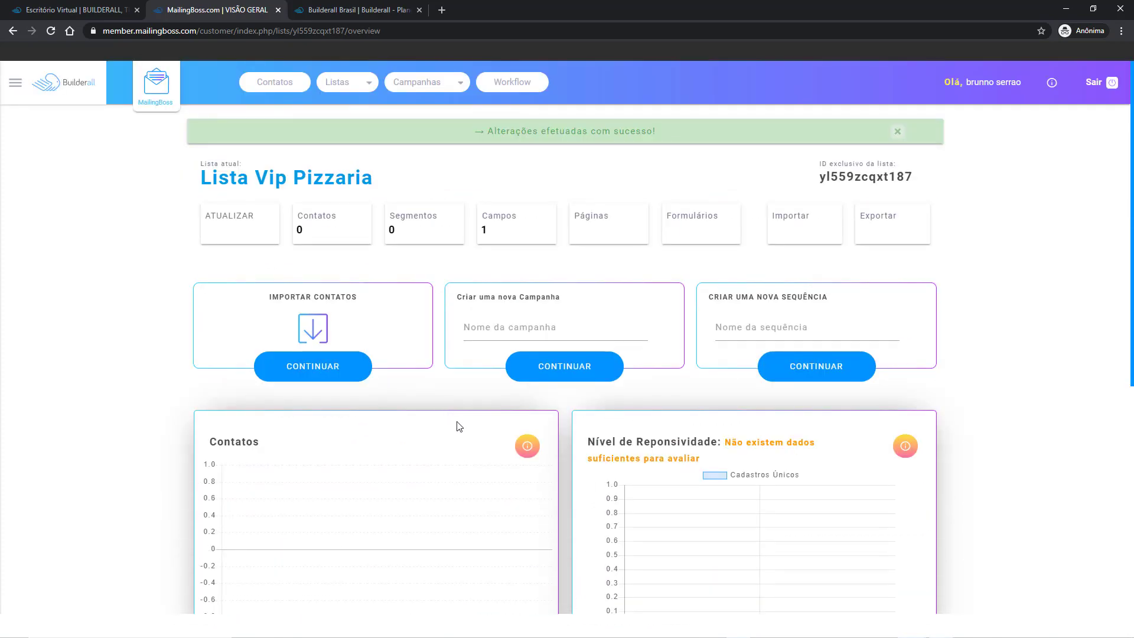
{"action": "left_click", "coordinate": [350, 90]}
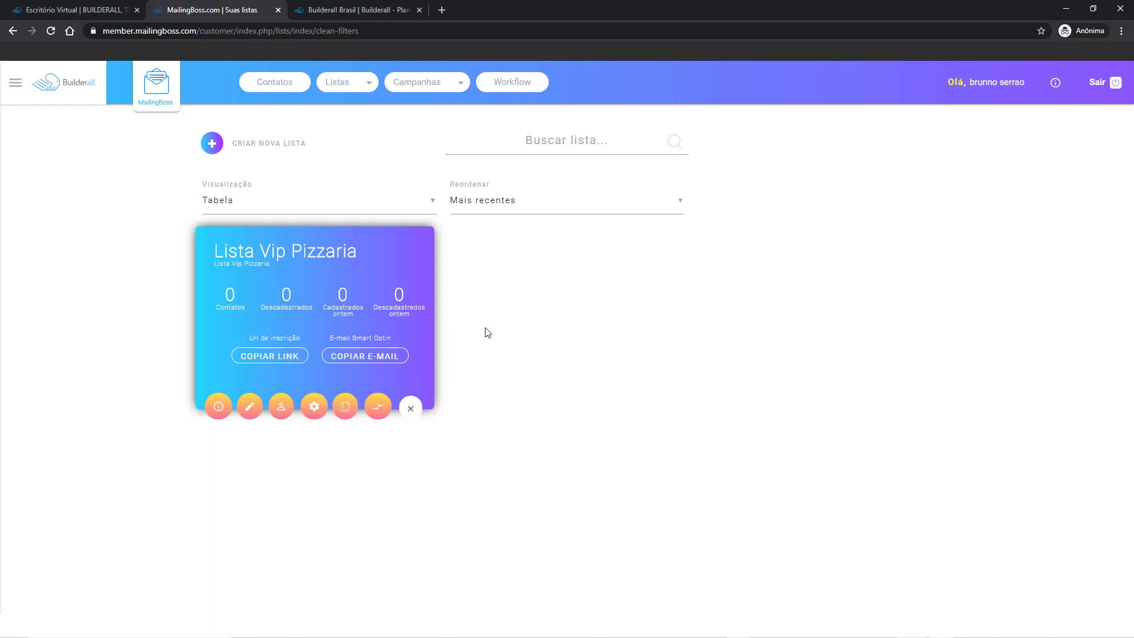
Switch to the Builderall office and open the pizzeria website's home page in the HTML editor.
{"action": "left_click", "coordinate": [101, 10]}
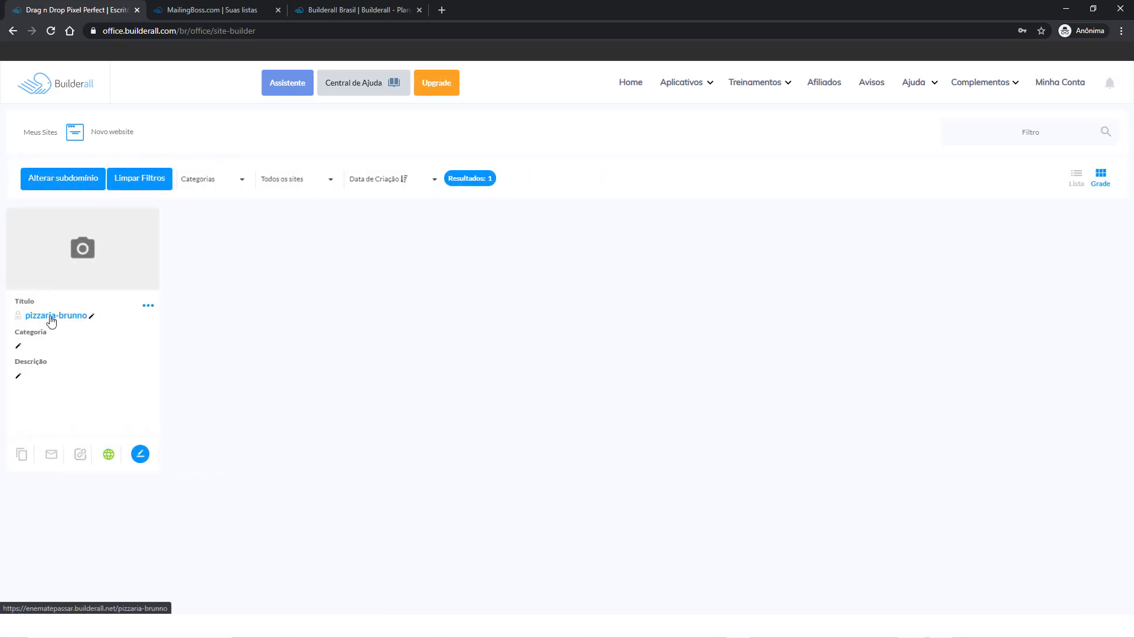
{"action": "left_click", "coordinate": [140, 454]}
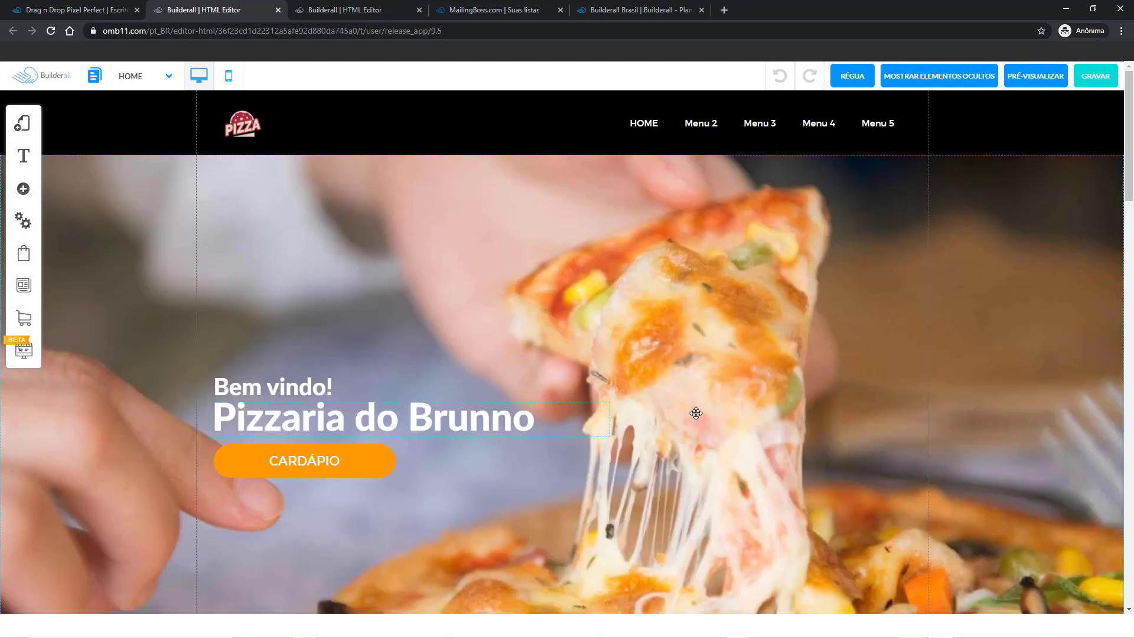
{"action": "left_click_drag", "start_coordinate": [1128, 175], "coordinate": [1113, 561]}
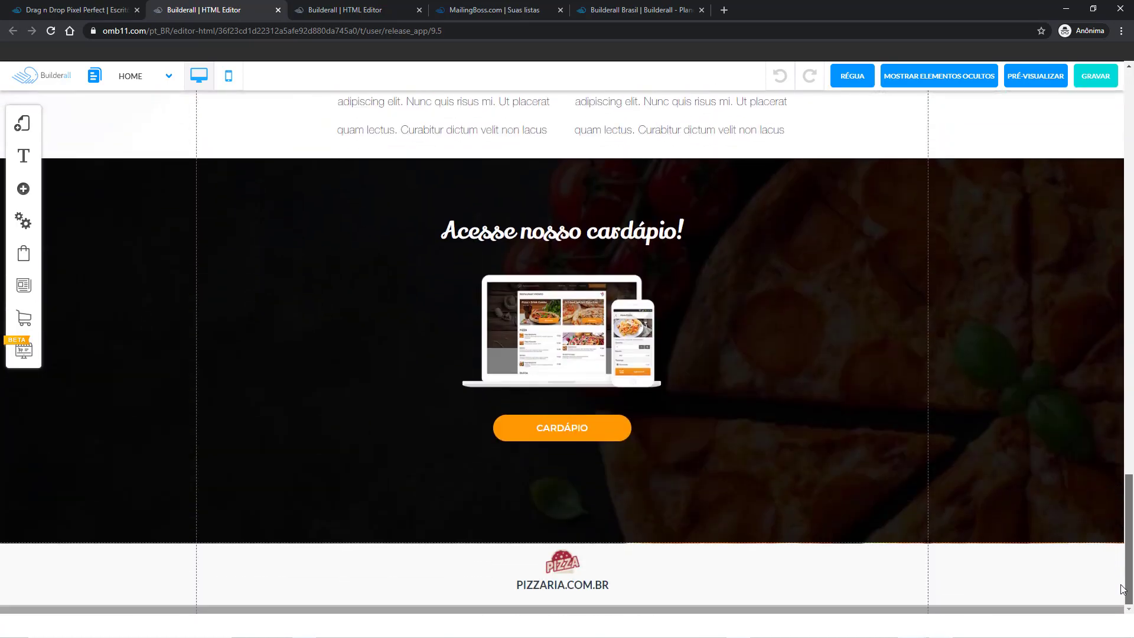
Add the dark navy Clássico band (Faixa) to the lower part of the home page.
{"action": "left_click", "coordinate": [23, 188]}
{"action": "left_click", "coordinate": [96, 230]}
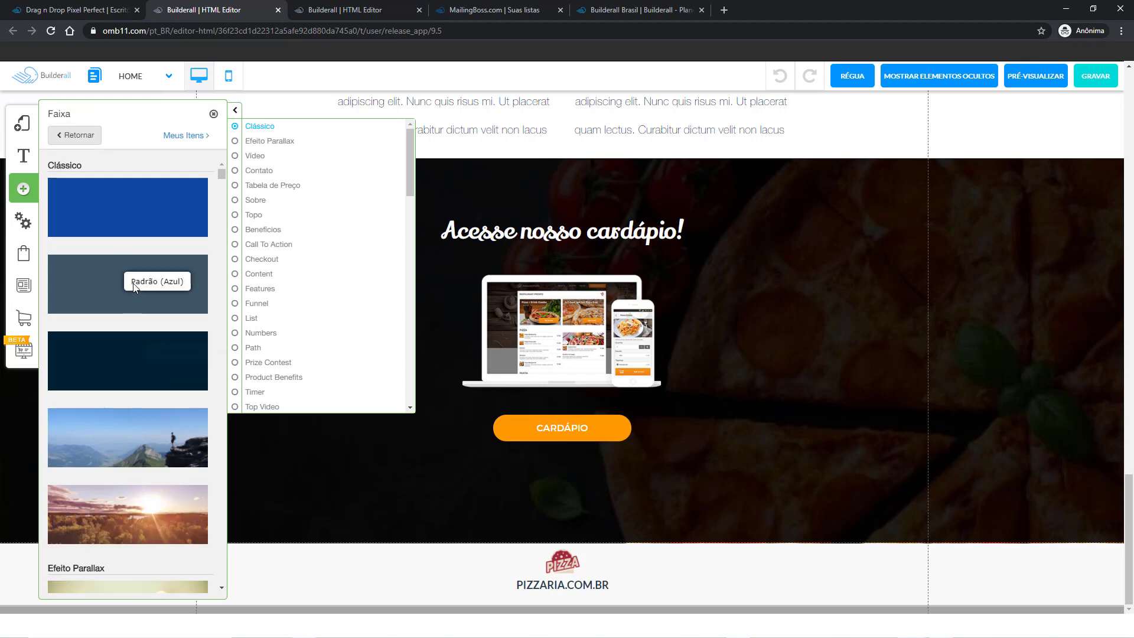
{"action": "left_click_drag", "start_coordinate": [139, 354], "coordinate": [496, 438]}
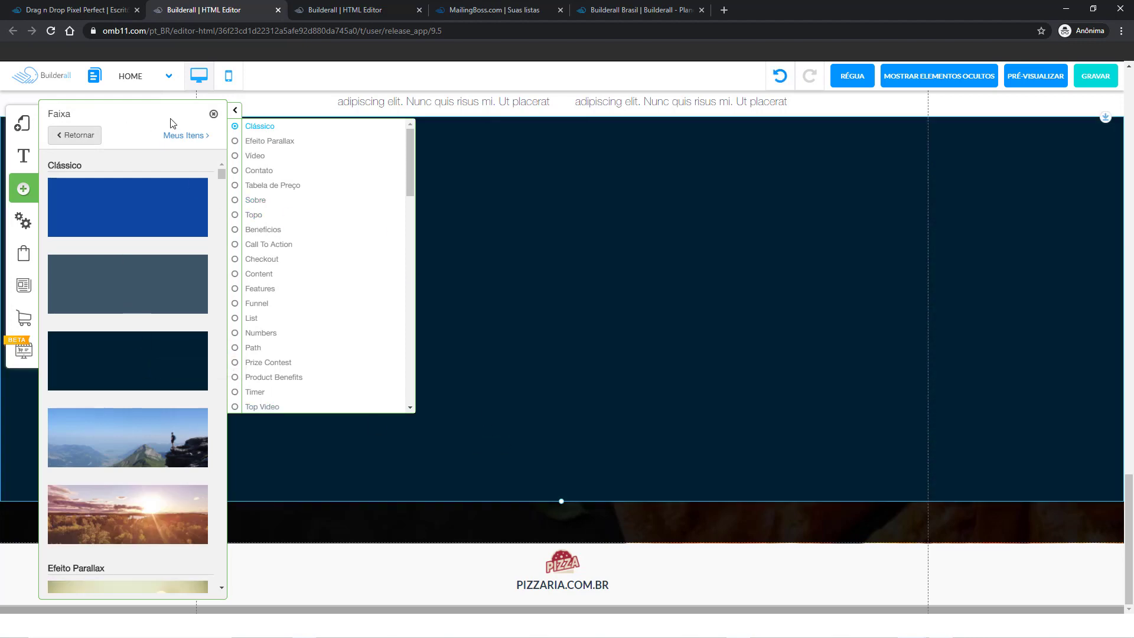
{"action": "left_click", "coordinate": [213, 114]}
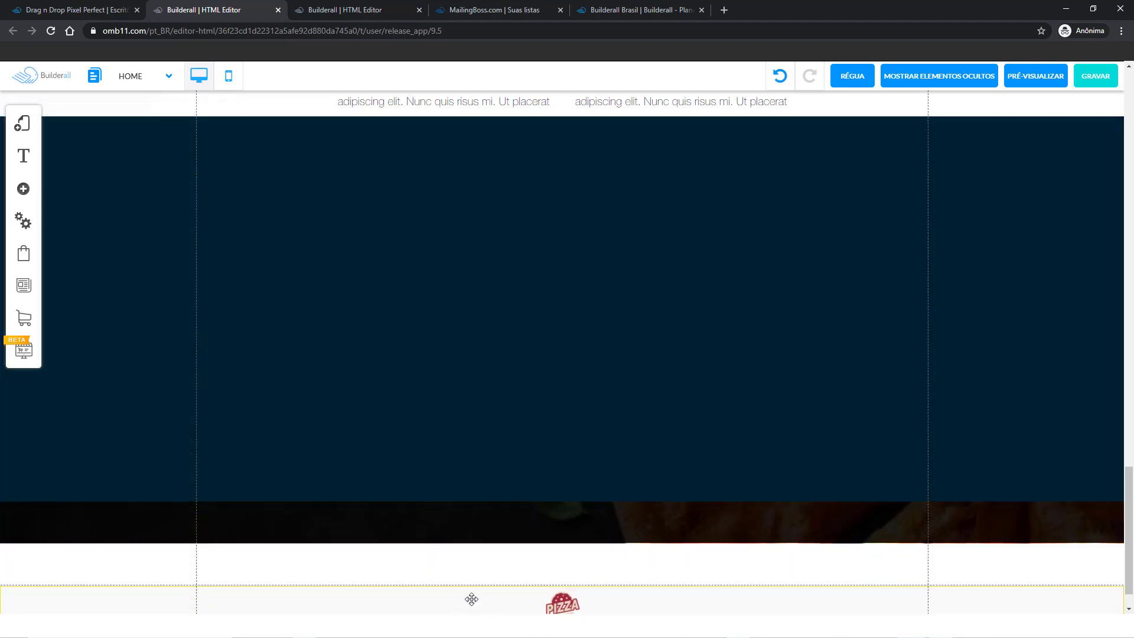
Place the navy band directly beneath the "Acesse nosso cardápio!" section and shorten it, with the footer right below it.
{"action": "scroll", "coordinate": [455, 567], "scroll_direction": "down", "scroll_amount": 3}
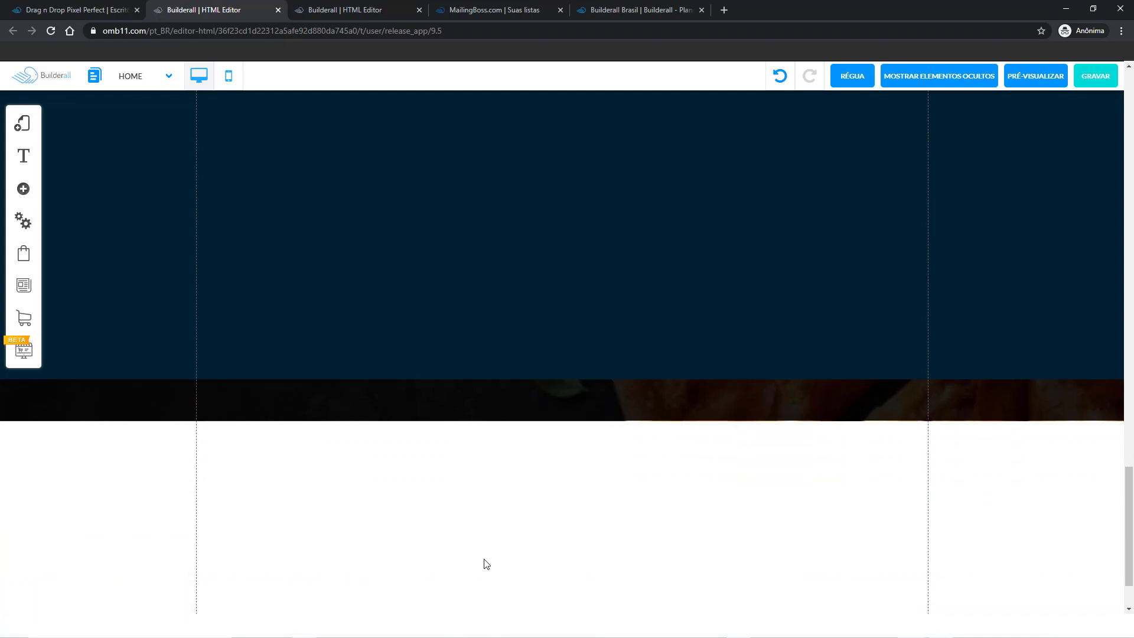
{"action": "scroll", "coordinate": [468, 552], "scroll_direction": "up", "scroll_amount": 5}
{"action": "left_click_drag", "start_coordinate": [481, 525], "coordinate": [526, 451]}
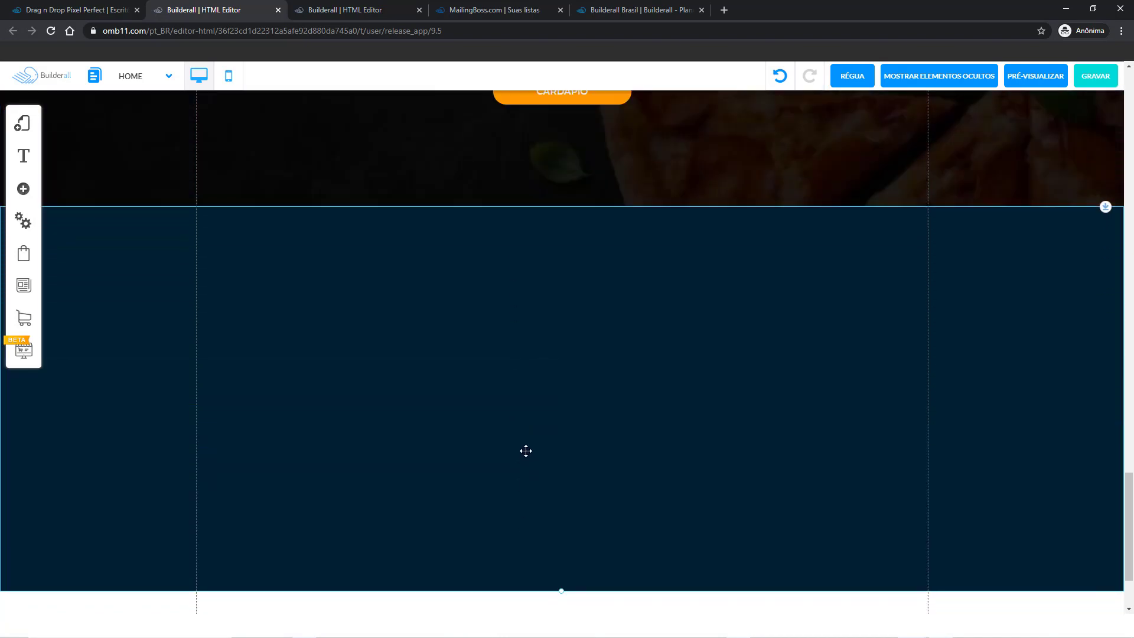
{"action": "left_click_drag", "start_coordinate": [563, 589], "coordinate": [557, 443]}
{"action": "scroll", "coordinate": [547, 494], "scroll_direction": "down", "scroll_amount": 2}
{"action": "left_click", "coordinate": [489, 565]}
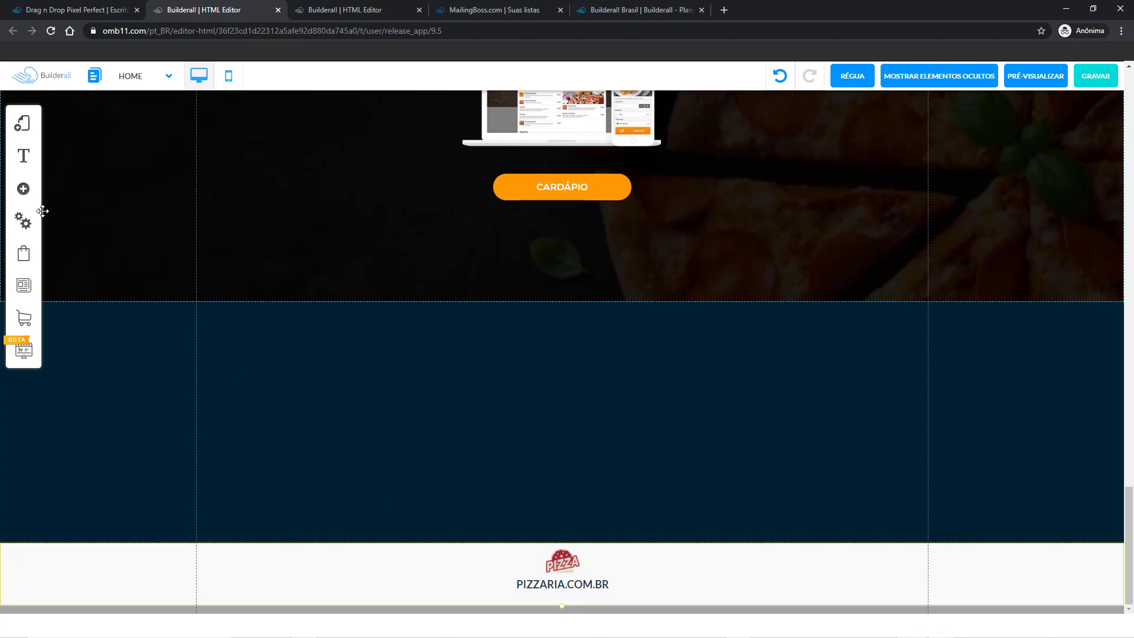
Add the mail marketing opt-in form with the purple "Get Instant Access" button and place it inside the navy band.
{"action": "left_click", "coordinate": [23, 188]}
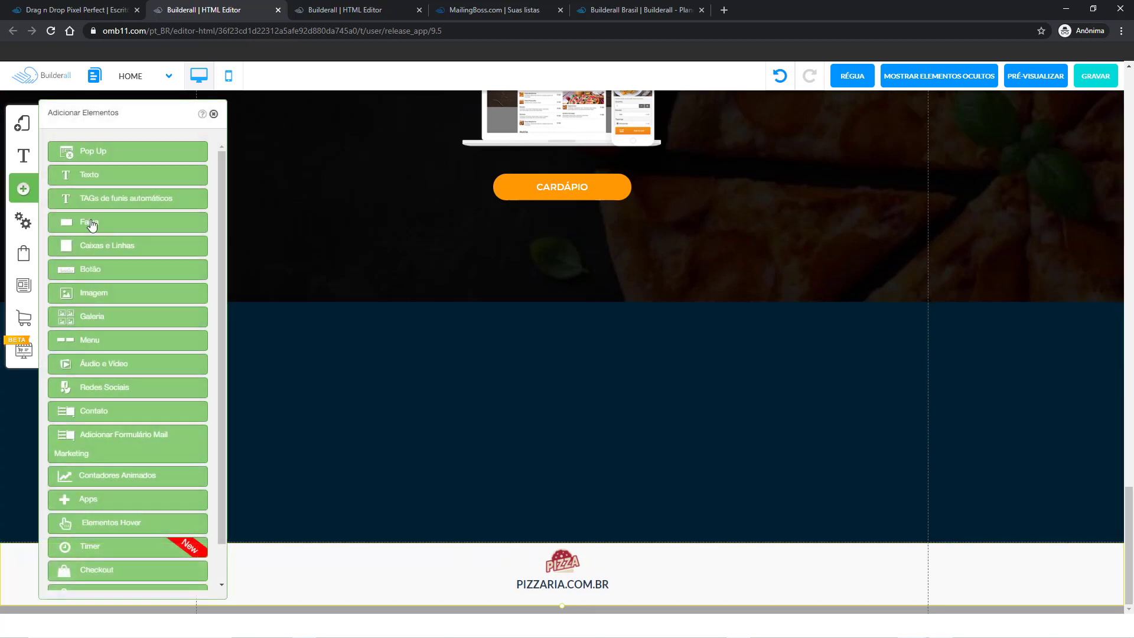
{"action": "left_click", "coordinate": [107, 440]}
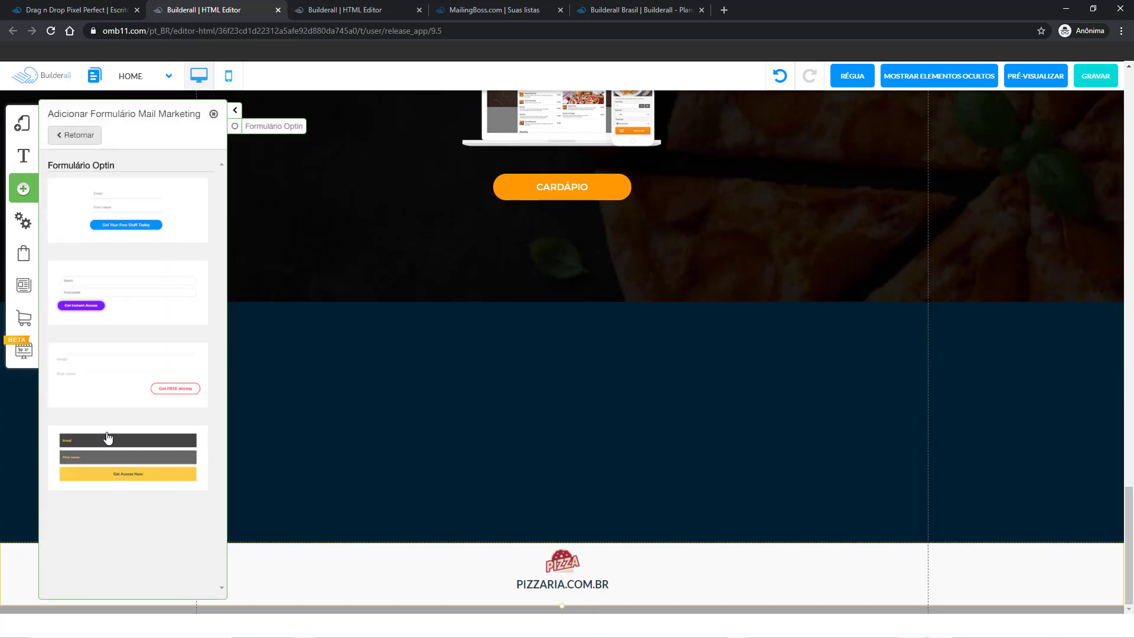
{"action": "left_click", "coordinate": [116, 291]}
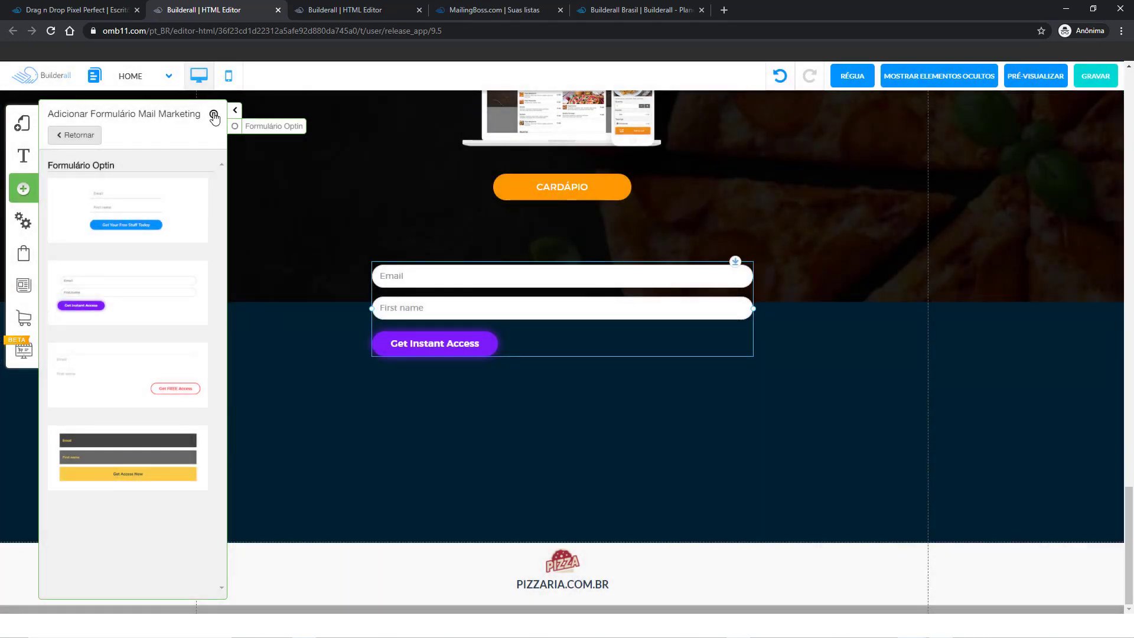
{"action": "left_click", "coordinate": [214, 115]}
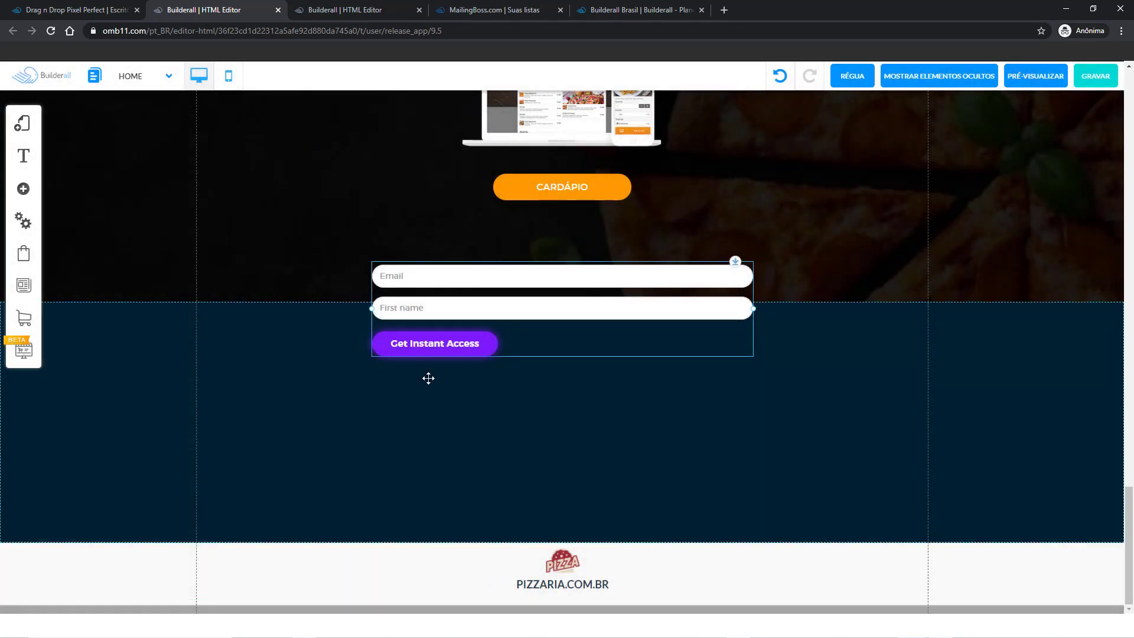
{"action": "left_click_drag", "start_coordinate": [438, 303], "coordinate": [457, 452]}
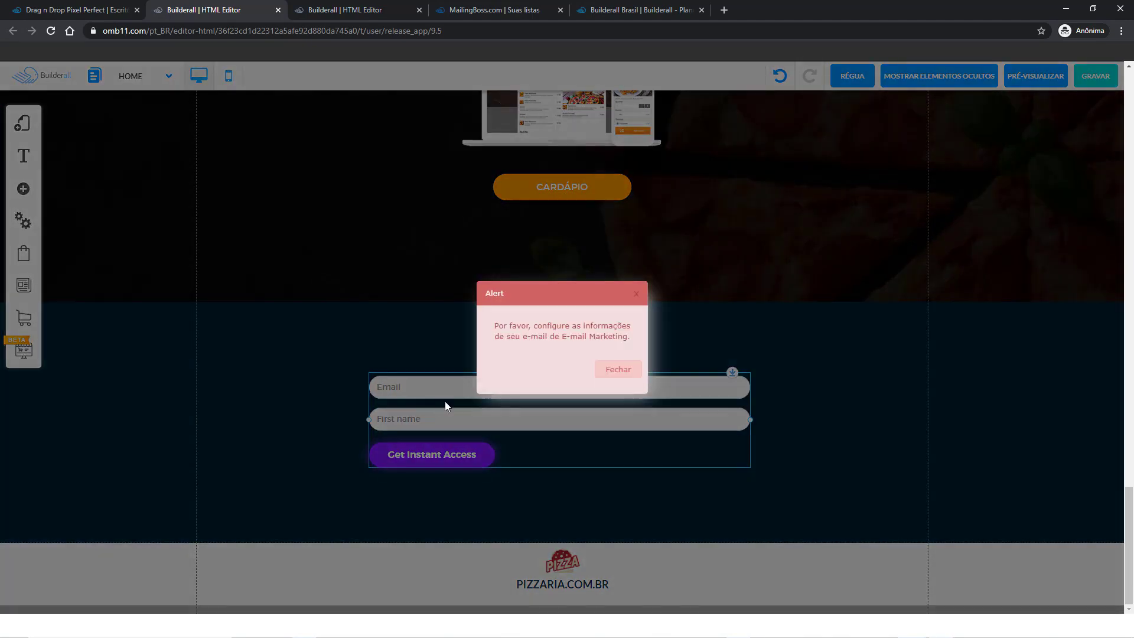
{"action": "left_click", "coordinate": [637, 300]}
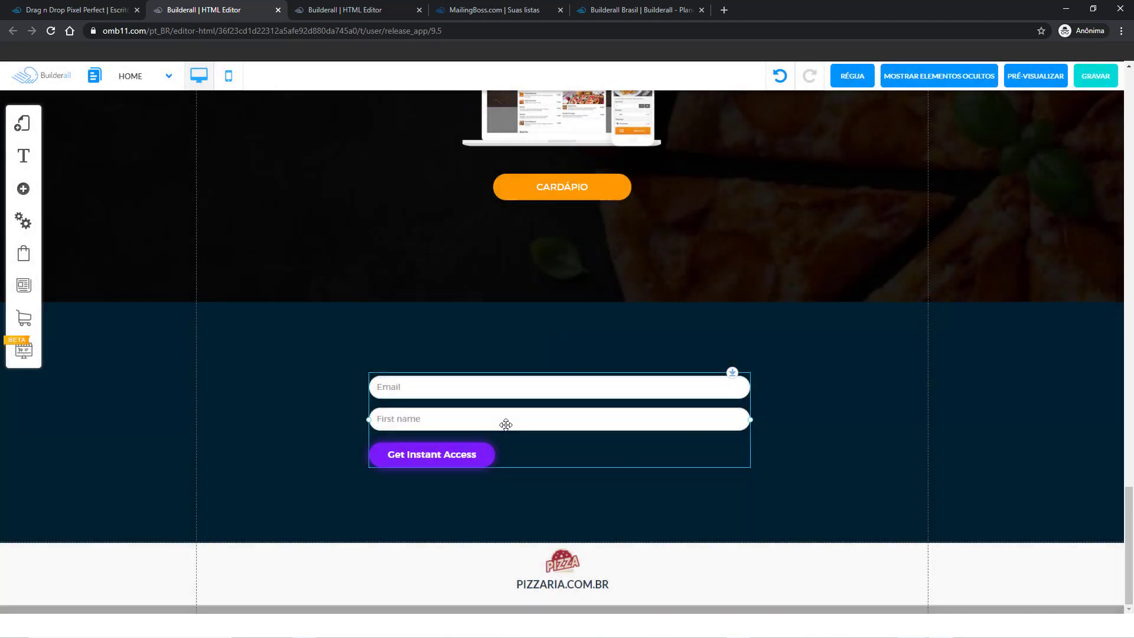
{"action": "left_click", "coordinate": [318, 574]}
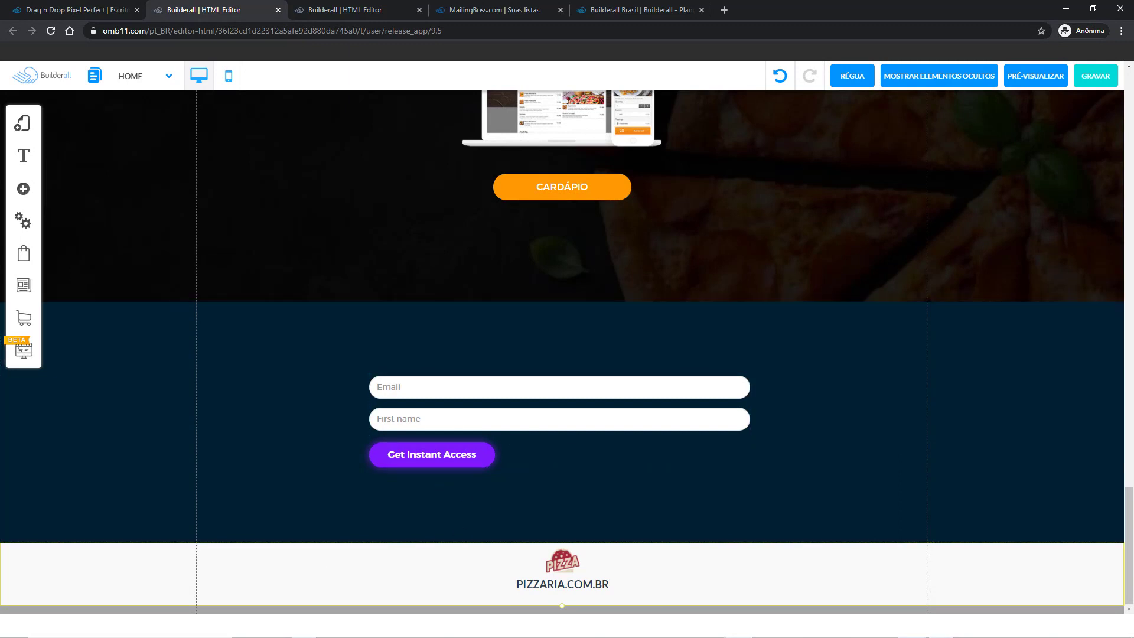
Check the VIP list plan in Notepad and duplicate the site's home page.
{"action": "key", "text": "alt+Tab"}
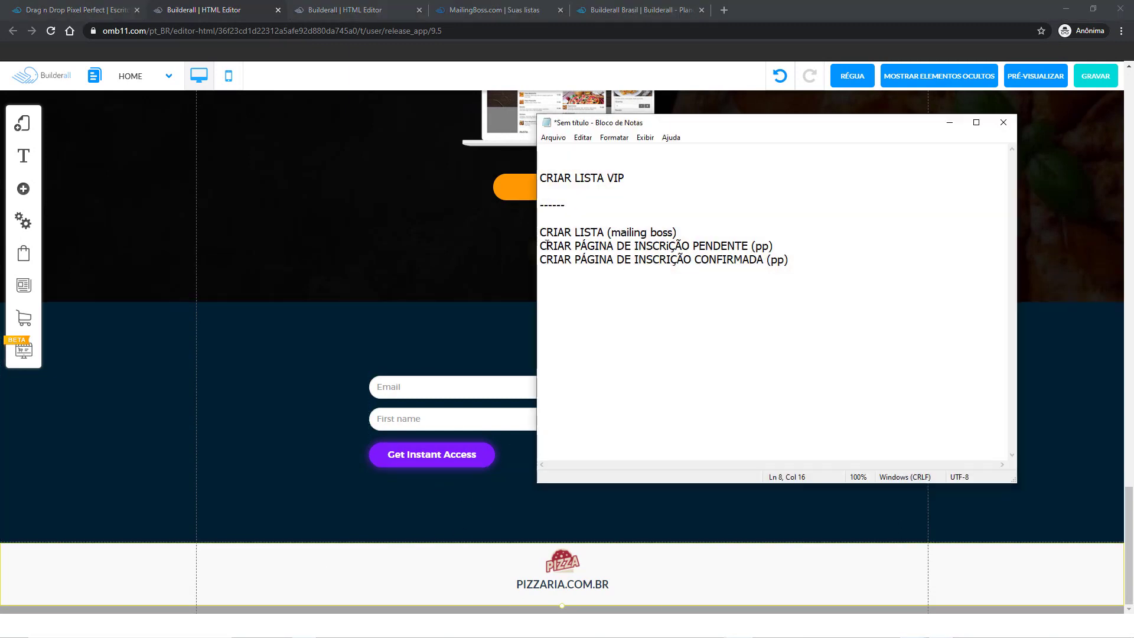
{"action": "left_click", "coordinate": [949, 124]}
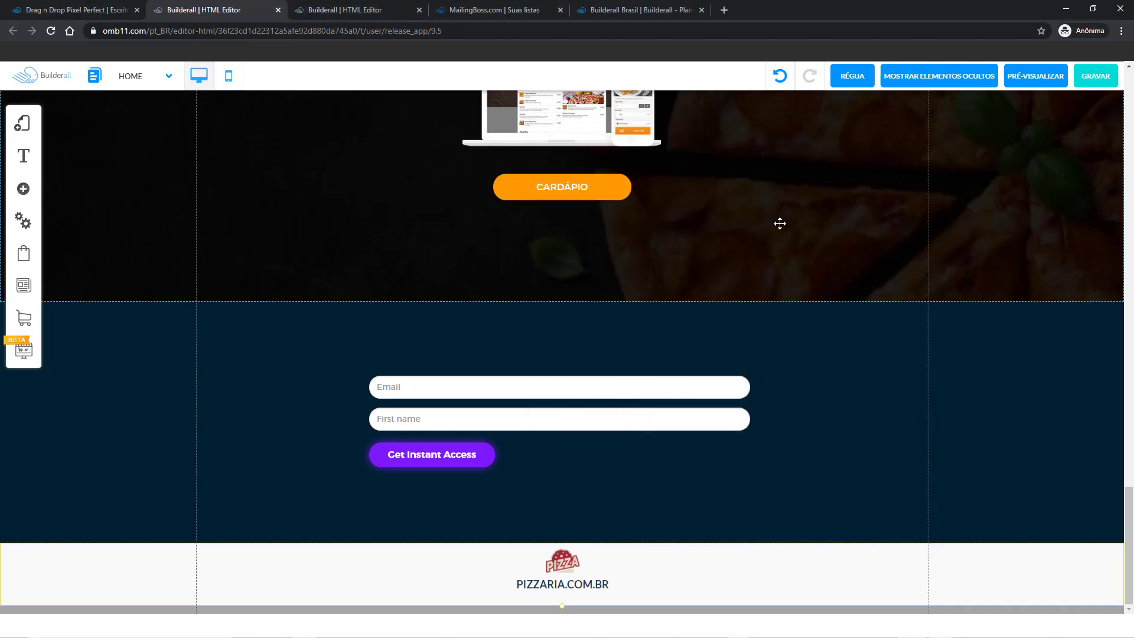
{"action": "left_click", "coordinate": [24, 125]}
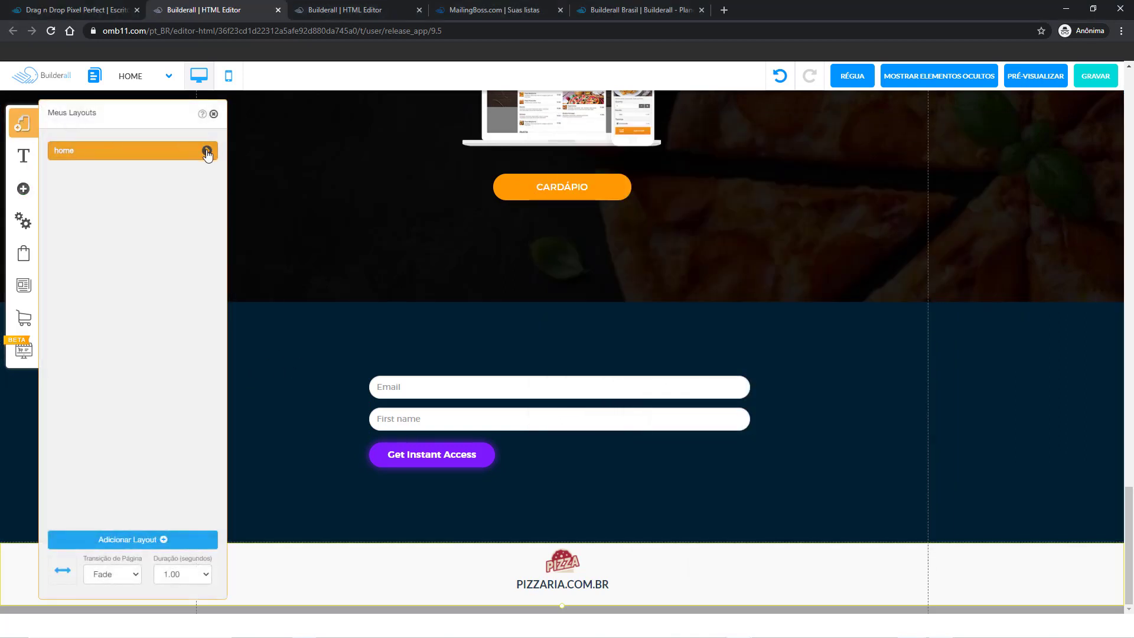
{"action": "left_click", "coordinate": [207, 152]}
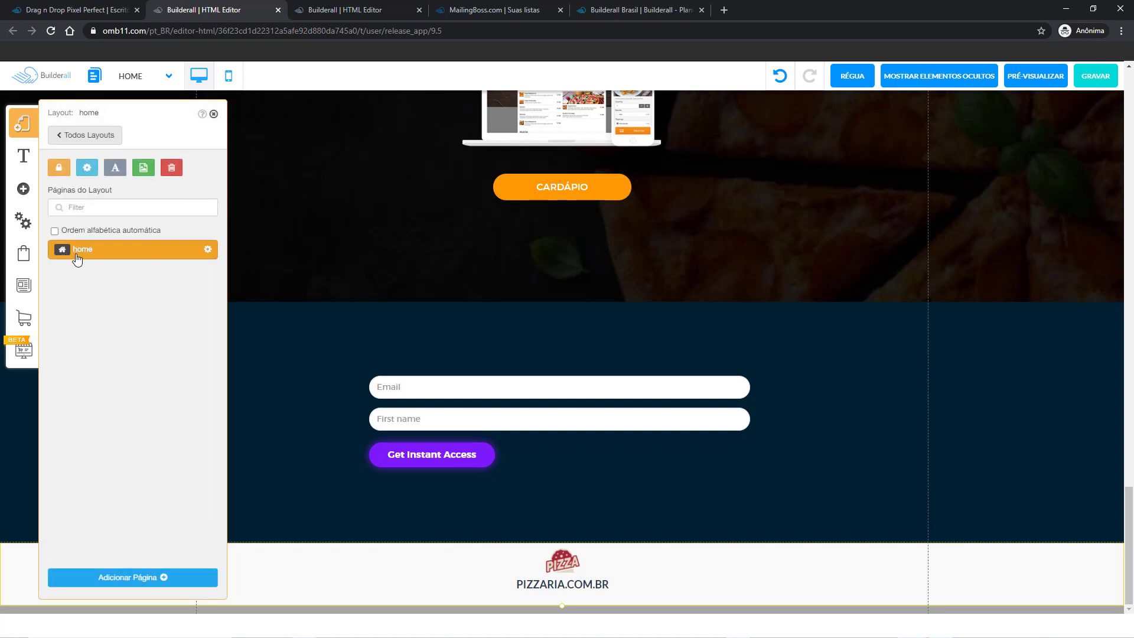
{"action": "left_click", "coordinate": [208, 251]}
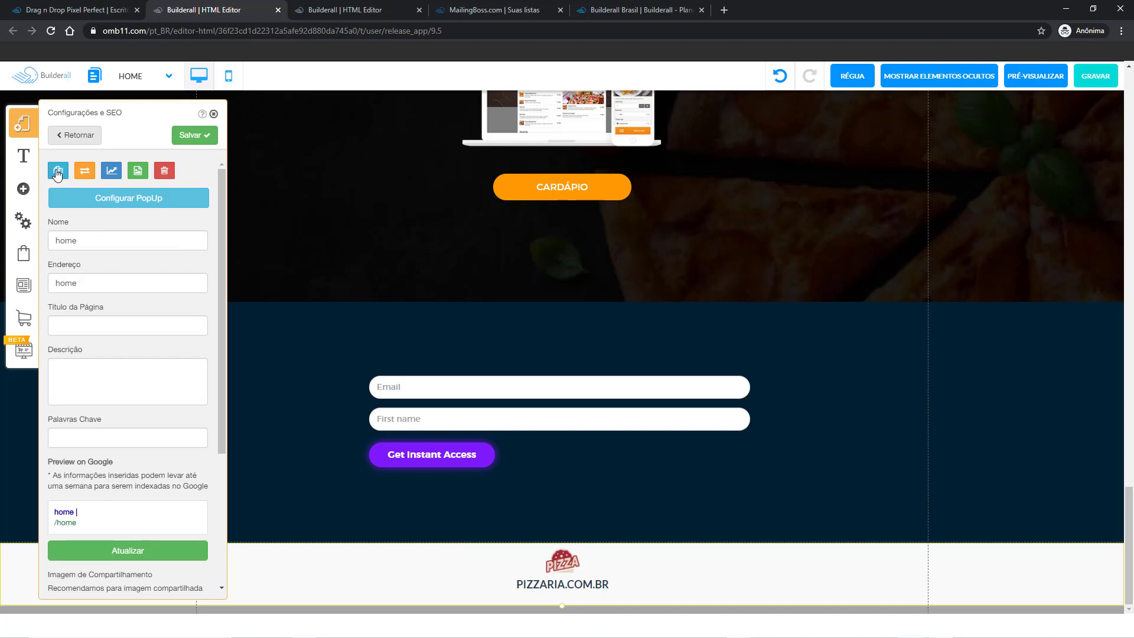
{"action": "left_click", "coordinate": [57, 171]}
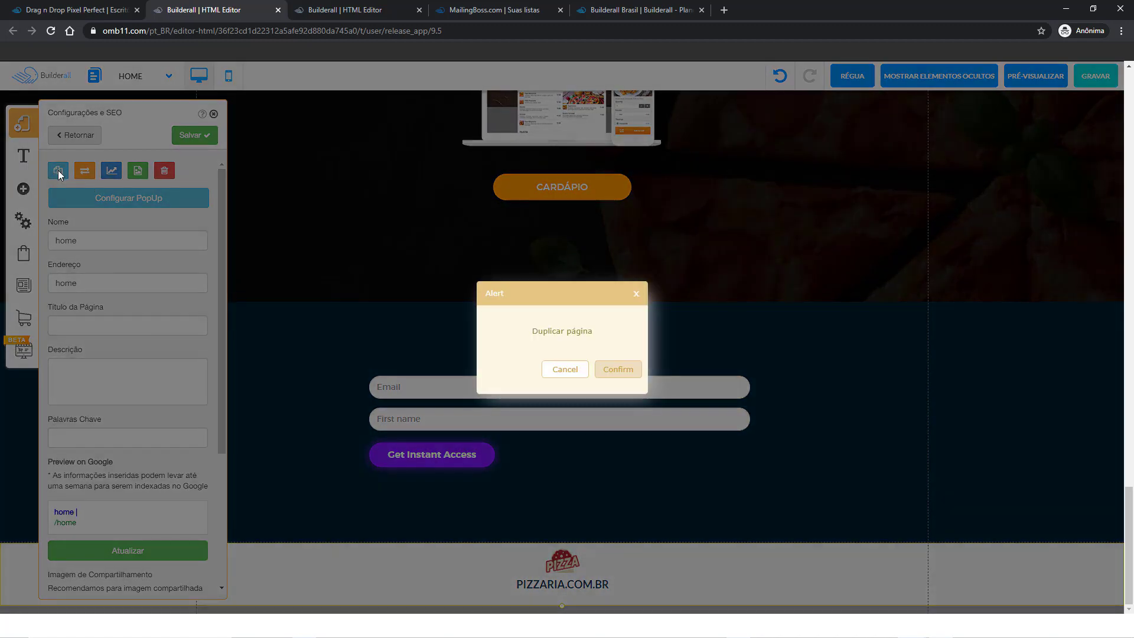
{"action": "left_click", "coordinate": [610, 370]}
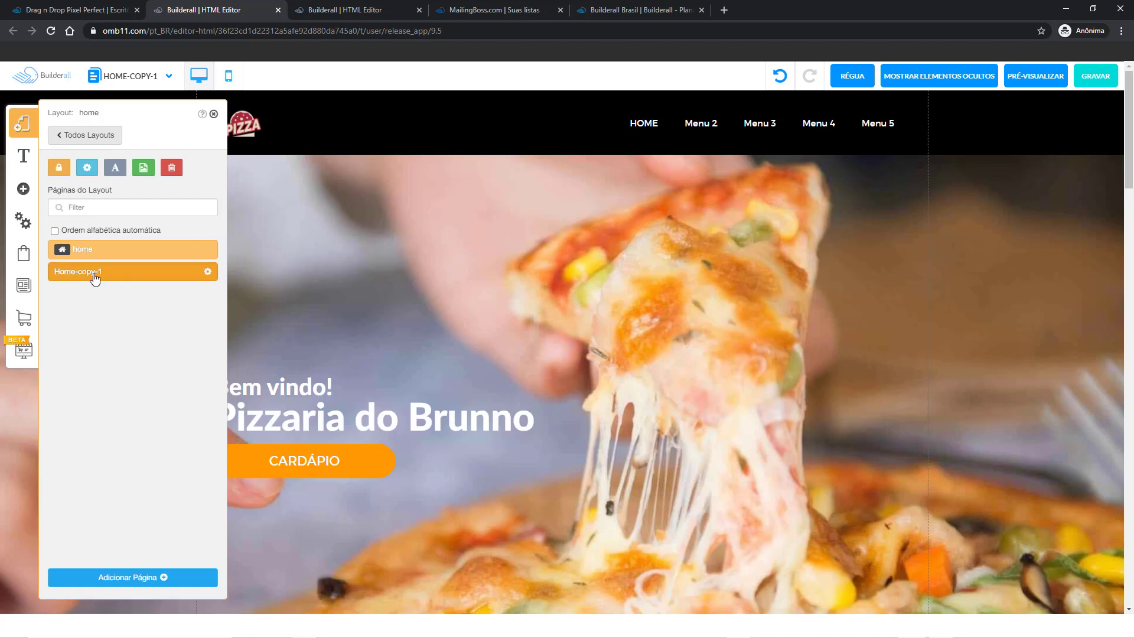
Rename the duplicated home page as Pendente, replace its address, and save the page settings.
{"action": "left_click", "coordinate": [207, 273]}
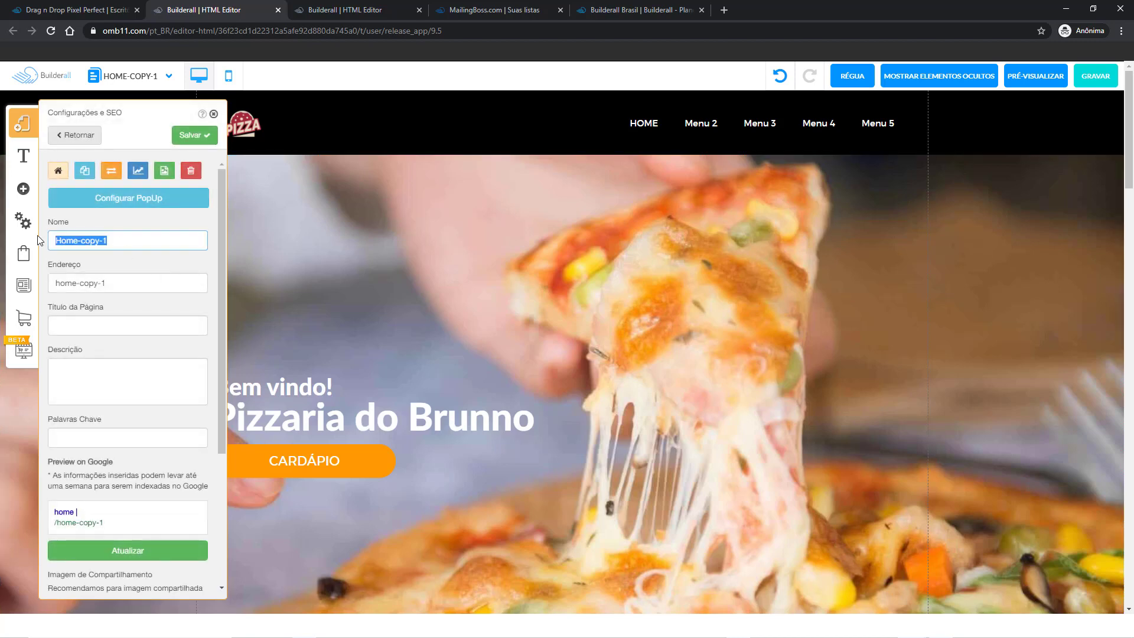
{"action": "type", "text": "pende"}
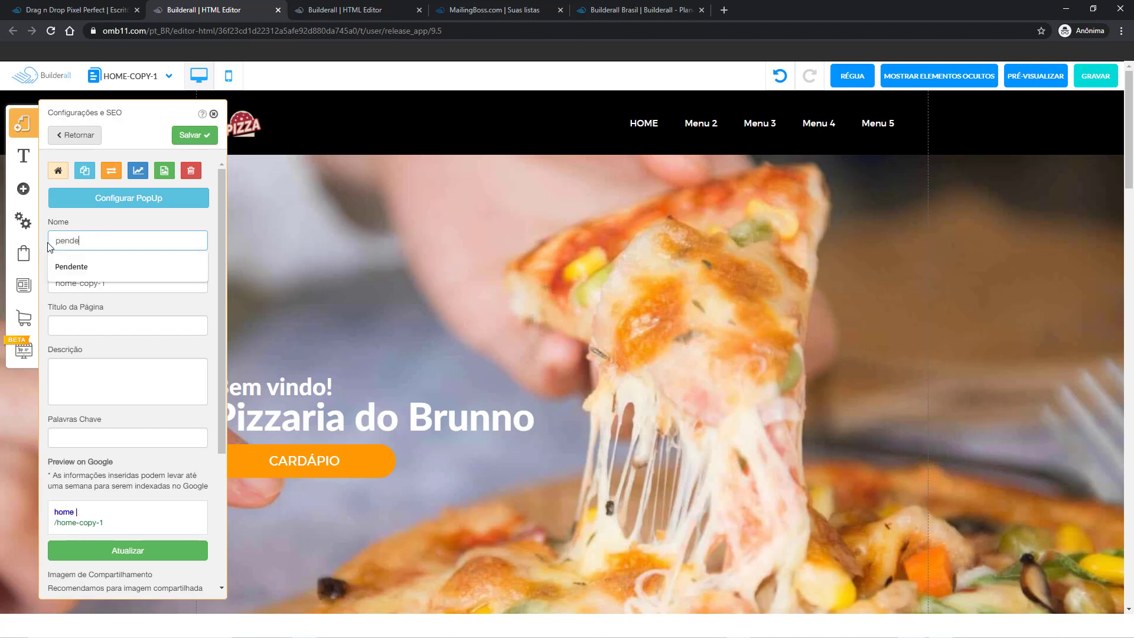
{"action": "left_click", "coordinate": [71, 267]}
{"action": "left_click_drag", "start_coordinate": [107, 283], "coordinate": [69, 276]}
{"action": "key", "text": "BackSpace"}
{"action": "key", "text": "BackSpace"}
{"action": "key", "text": "BackSpace"}
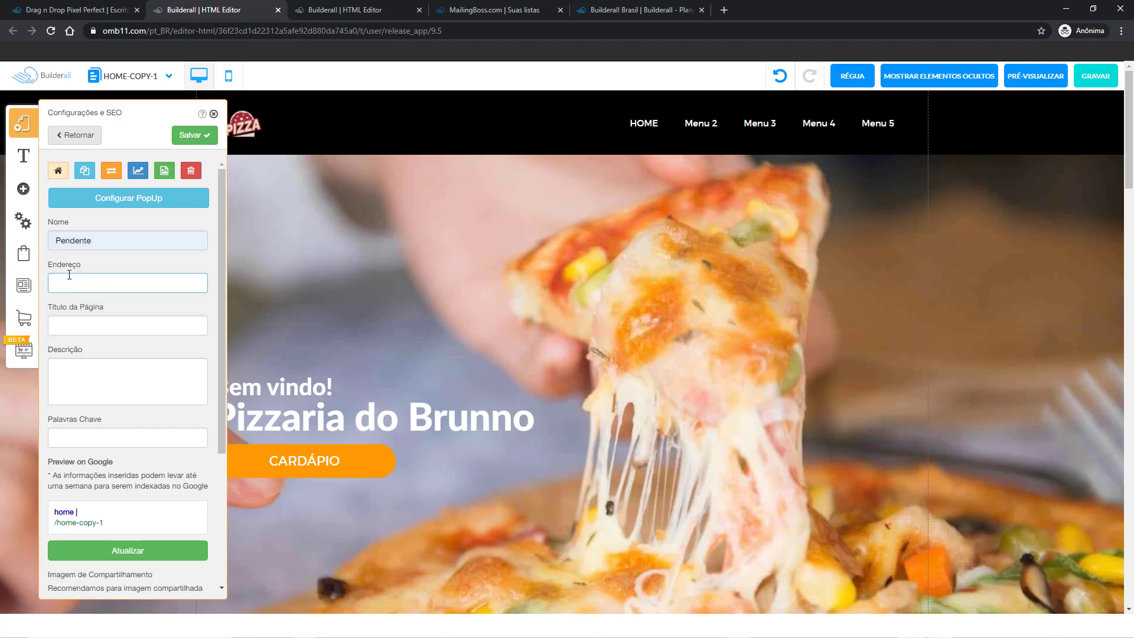
{"action": "left_click", "coordinate": [88, 308]}
{"action": "left_click", "coordinate": [193, 135]}
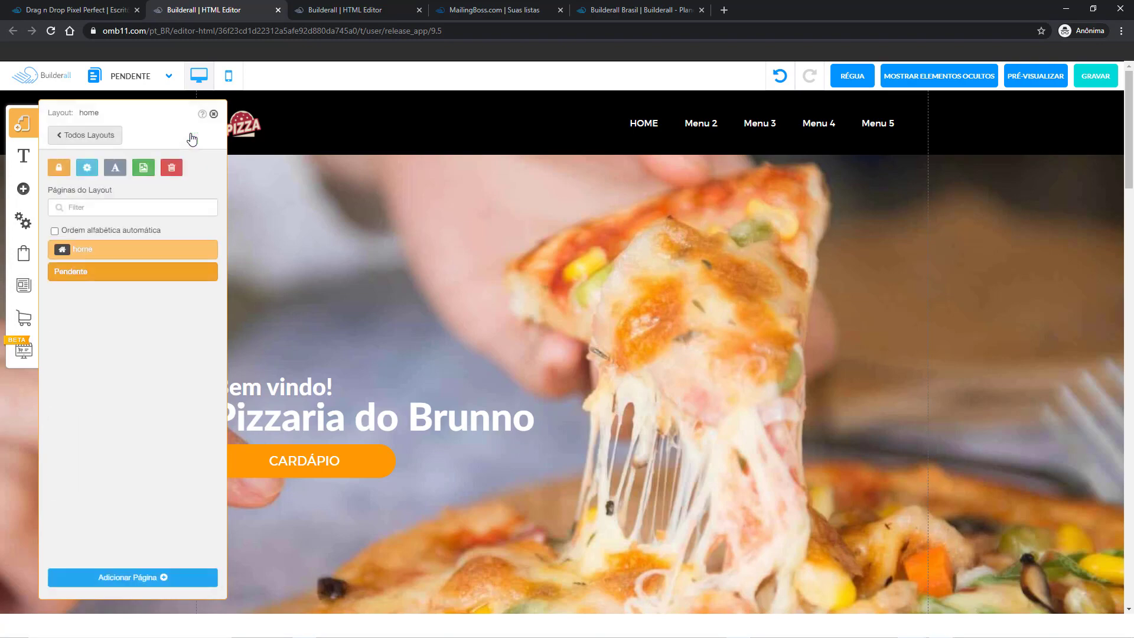
Switch to the home page and back to Pendente, and look through Pendente's sections down to the footer.
{"action": "left_click", "coordinate": [120, 254]}
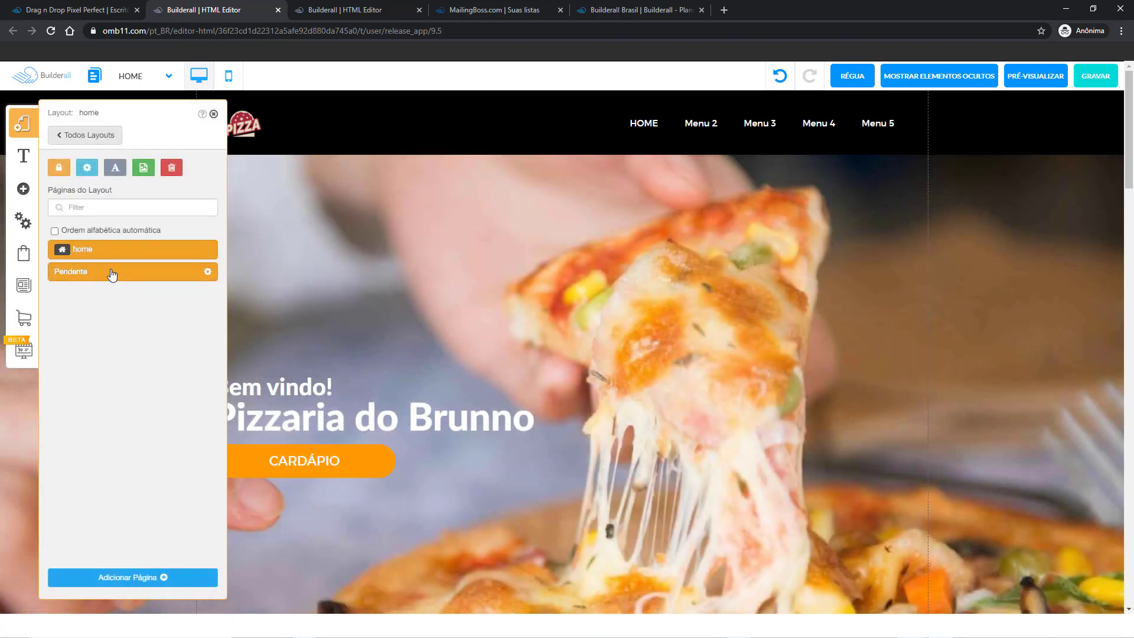
{"action": "left_click", "coordinate": [112, 273]}
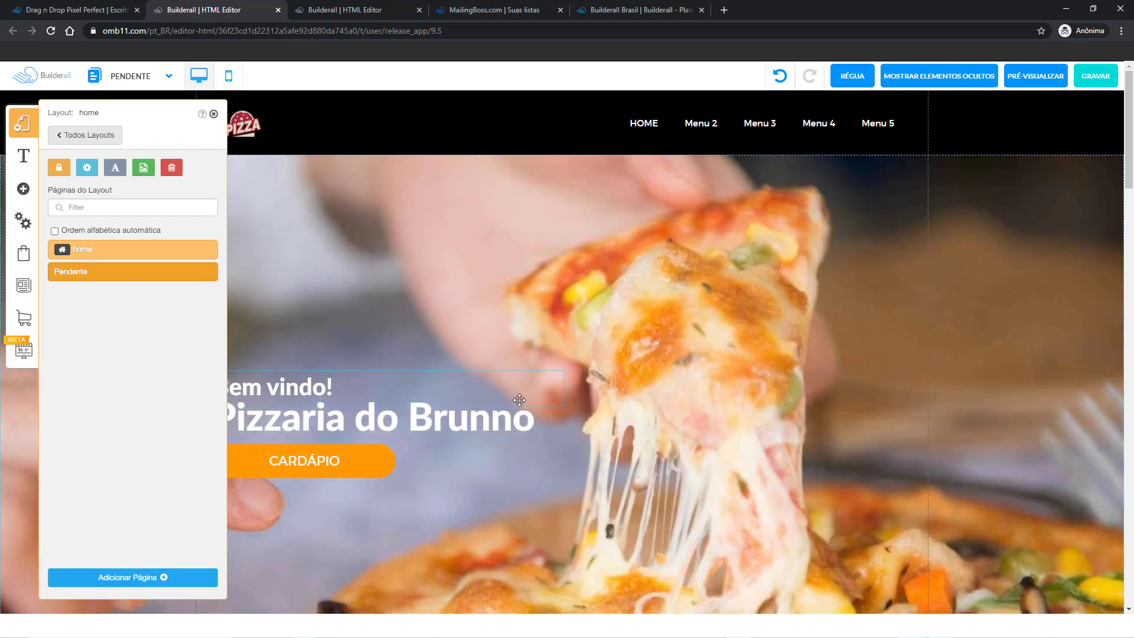
{"action": "scroll", "coordinate": [477, 416], "scroll_direction": "down", "scroll_amount": 5}
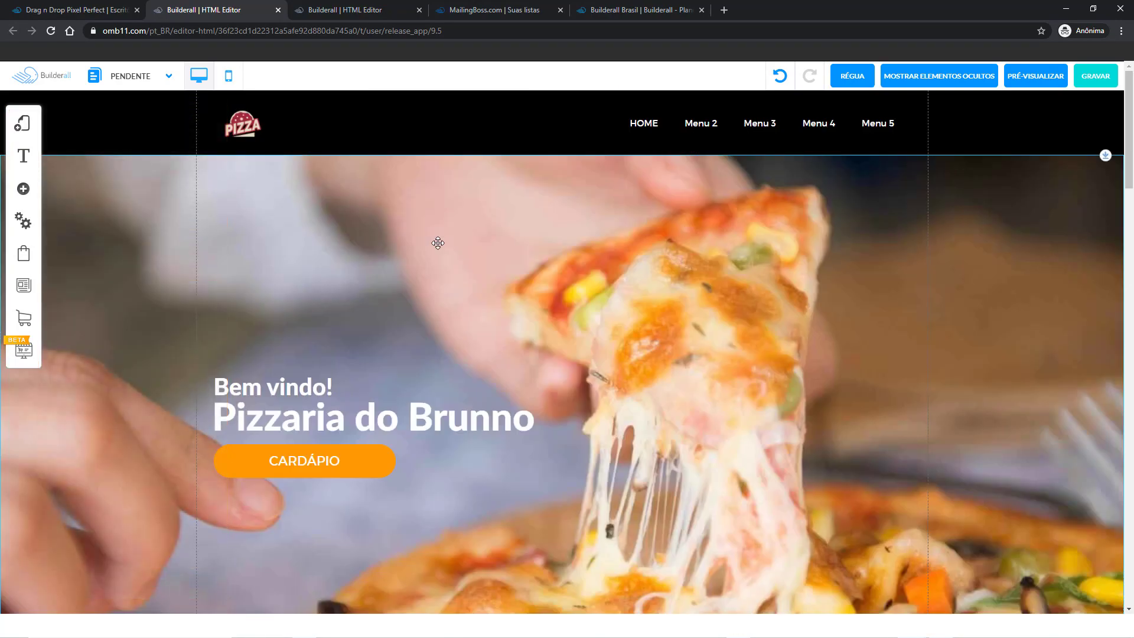
{"action": "scroll", "coordinate": [426, 266], "scroll_direction": "down", "scroll_amount": 10}
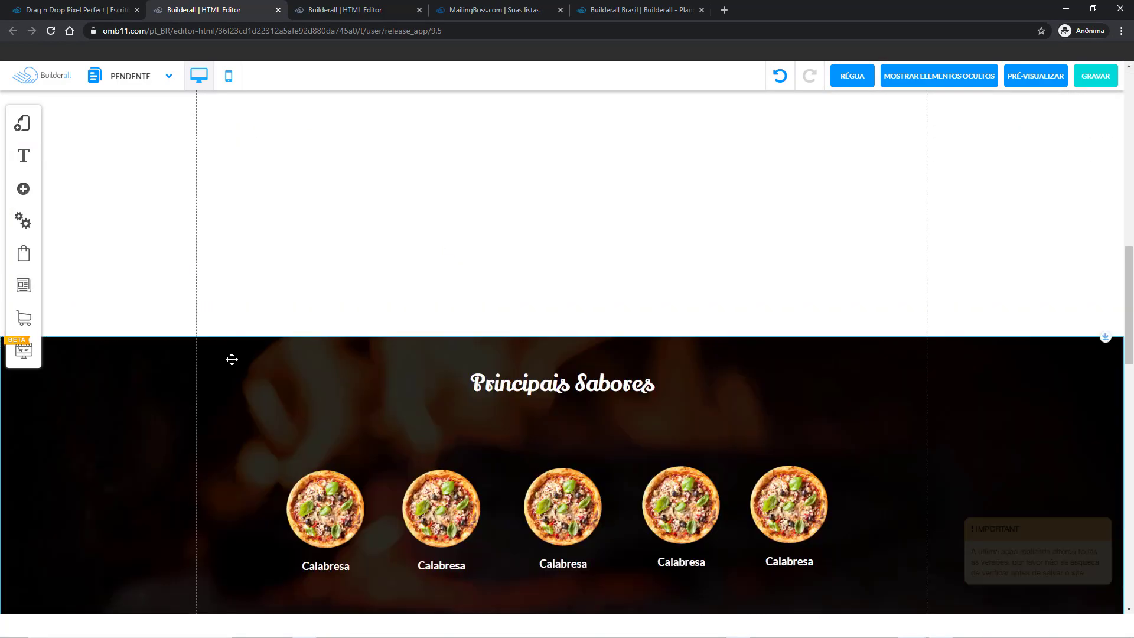
{"action": "scroll", "coordinate": [238, 361], "scroll_direction": "down", "scroll_amount": 8}
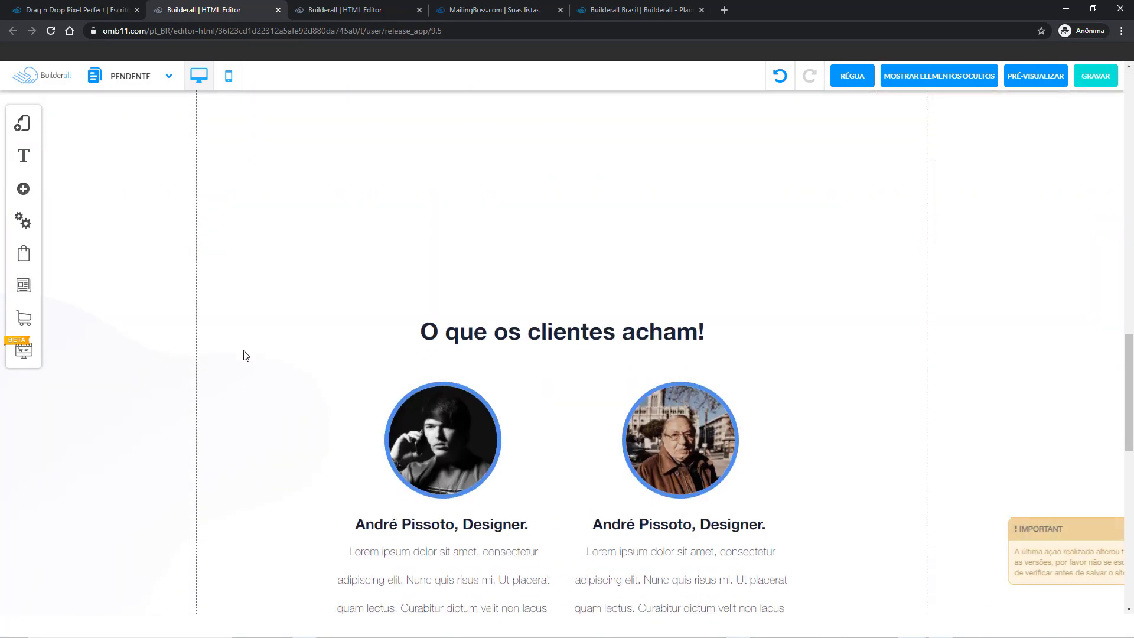
{"action": "scroll", "coordinate": [244, 351], "scroll_direction": "down", "scroll_amount": 8}
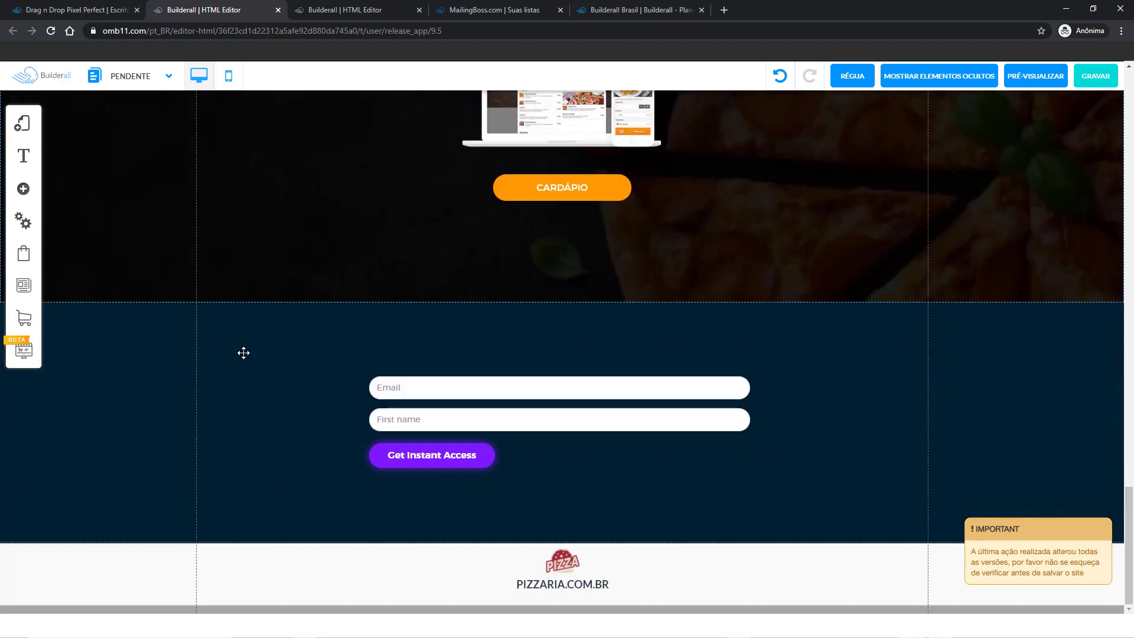
Delete the Pendente page's content sections between the header and the navy form band, keeping the band and the footer.
{"action": "scroll", "coordinate": [270, 320], "scroll_direction": "up", "scroll_amount": 6}
{"action": "scroll", "coordinate": [270, 320], "scroll_direction": "up", "scroll_amount": 3}
{"action": "scroll", "coordinate": [271, 322], "scroll_direction": "down", "scroll_amount": 3}
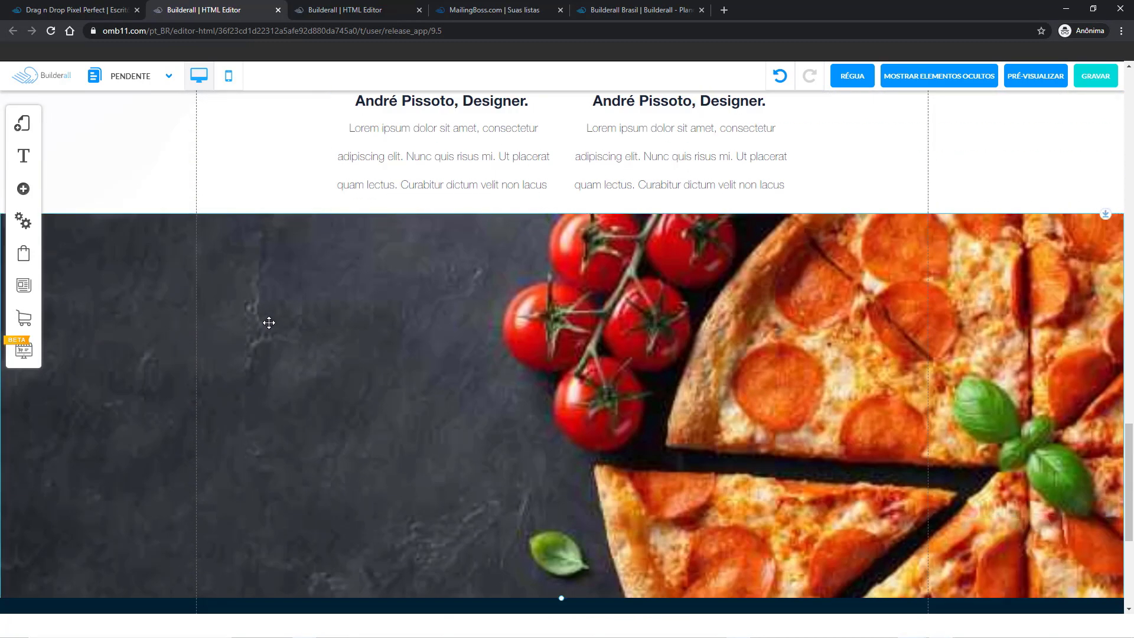
{"action": "scroll", "coordinate": [270, 324], "scroll_direction": "up", "scroll_amount": 4}
{"action": "scroll", "coordinate": [270, 327], "scroll_direction": "up", "scroll_amount": 2}
{"action": "scroll", "coordinate": [292, 286], "scroll_direction": "up", "scroll_amount": 3}
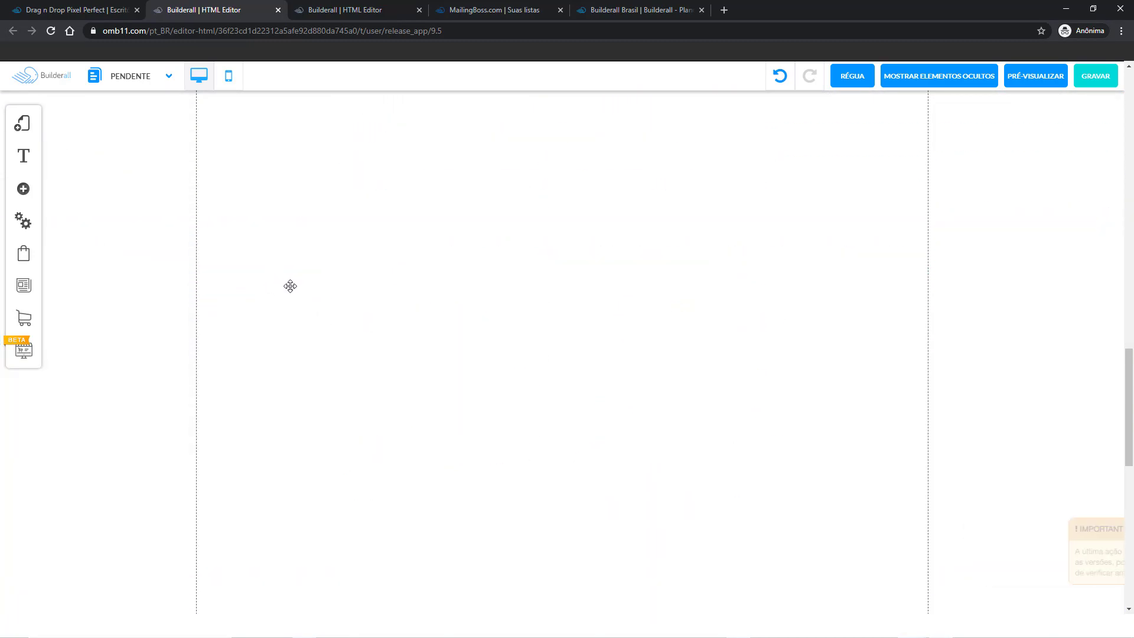
{"action": "scroll", "coordinate": [294, 314], "scroll_direction": "up", "scroll_amount": 4}
{"action": "scroll", "coordinate": [298, 319], "scroll_direction": "down", "scroll_amount": 6}
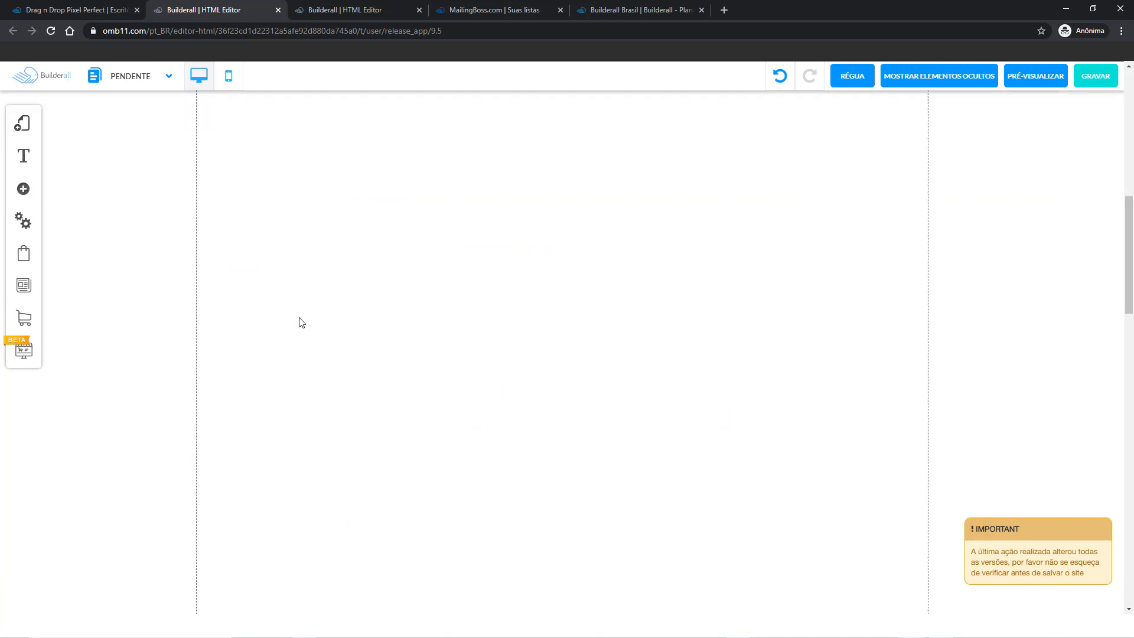
{"action": "scroll", "coordinate": [300, 328], "scroll_direction": "down", "scroll_amount": 8}
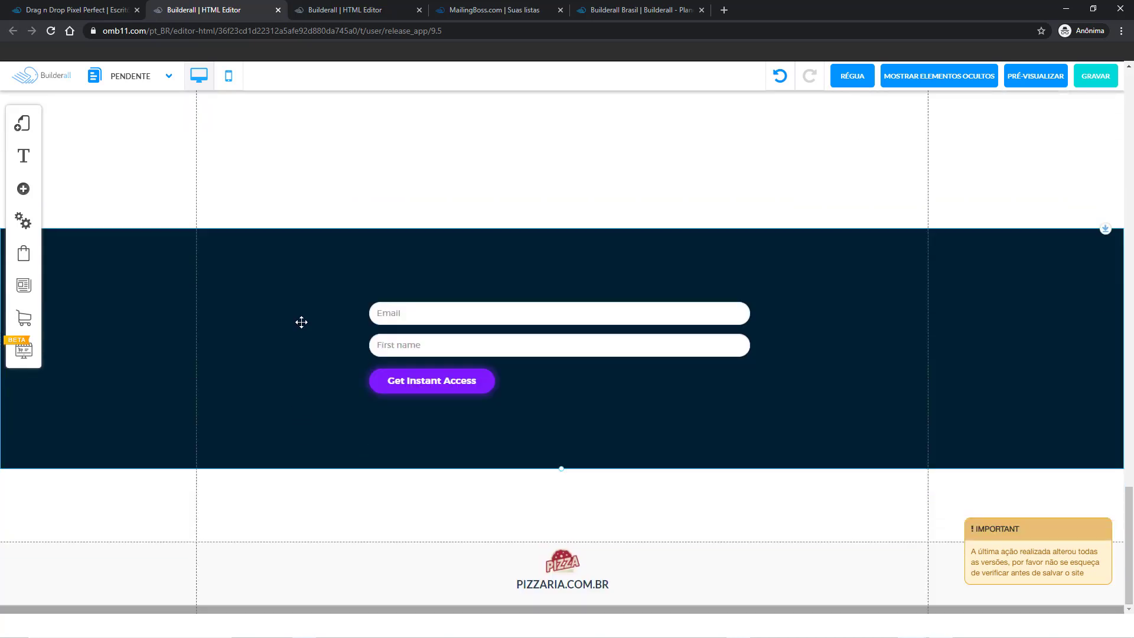
Move the navy form band directly below the header and bring the footer up beneath it.
{"action": "scroll", "coordinate": [378, 413], "scroll_direction": "up", "scroll_amount": 12}
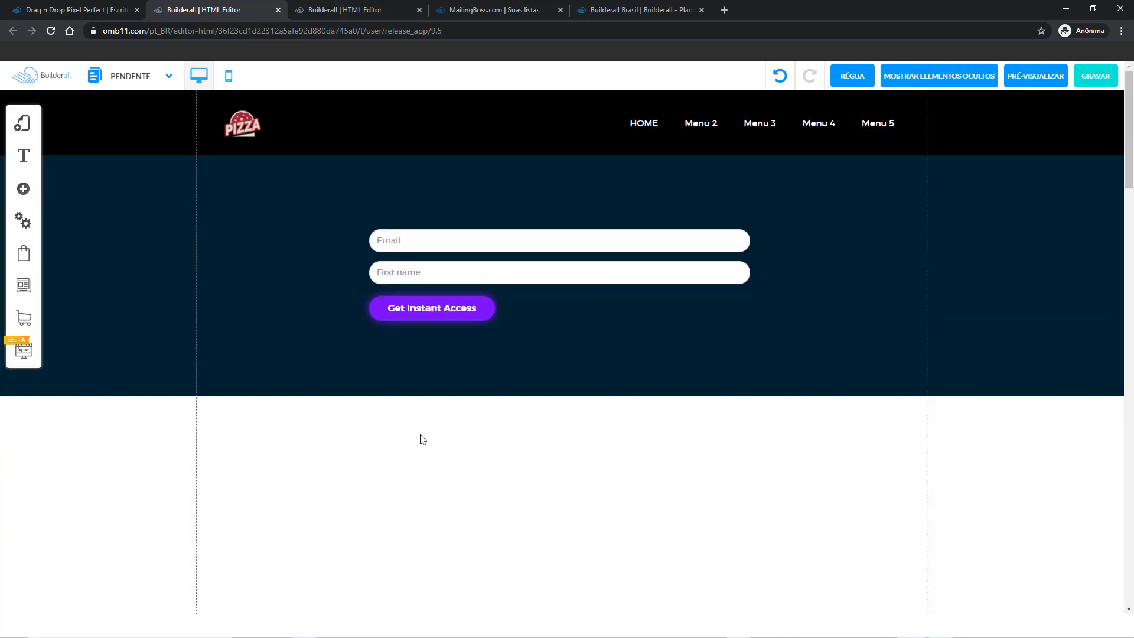
{"action": "scroll", "coordinate": [420, 437], "scroll_direction": "down", "scroll_amount": 4}
{"action": "scroll", "coordinate": [419, 441], "scroll_direction": "down", "scroll_amount": 5}
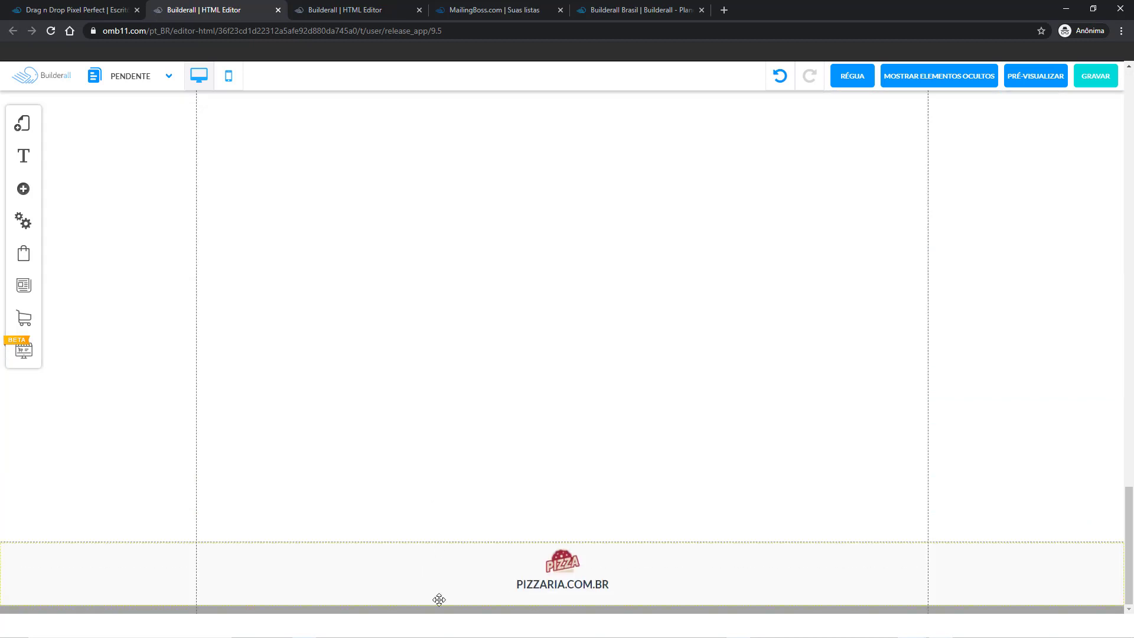
{"action": "left_click_drag", "start_coordinate": [439, 546], "coordinate": [433, 223]}
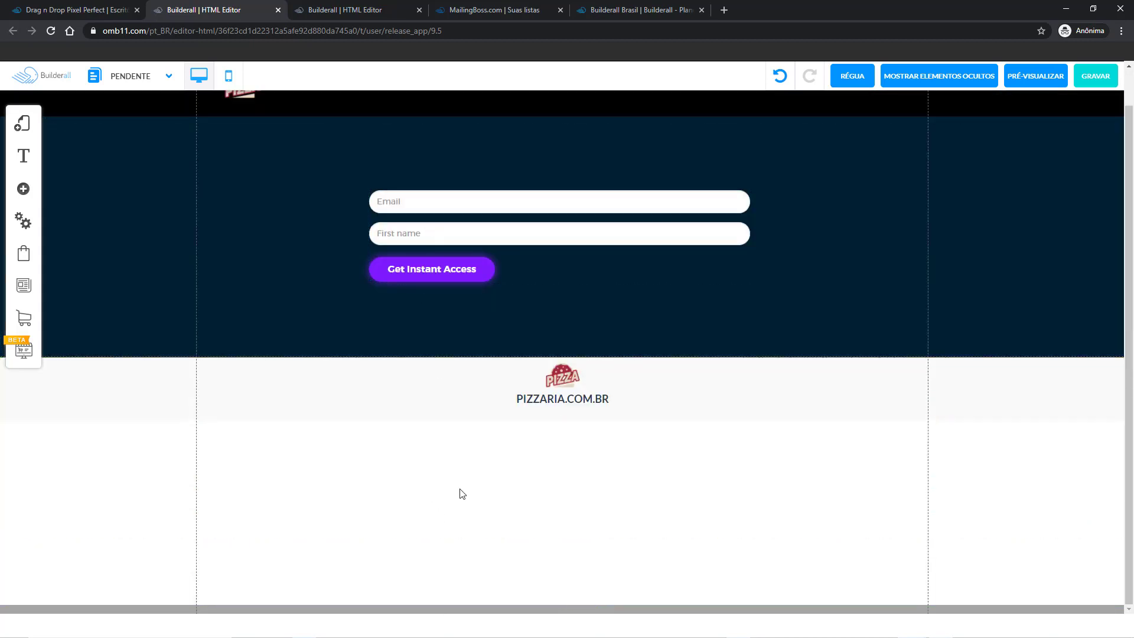
Lower the footer and stretch the navy band down to meet it.
{"action": "left_click_drag", "start_coordinate": [453, 391], "coordinate": [445, 544]}
{"action": "left_click", "coordinate": [541, 357]}
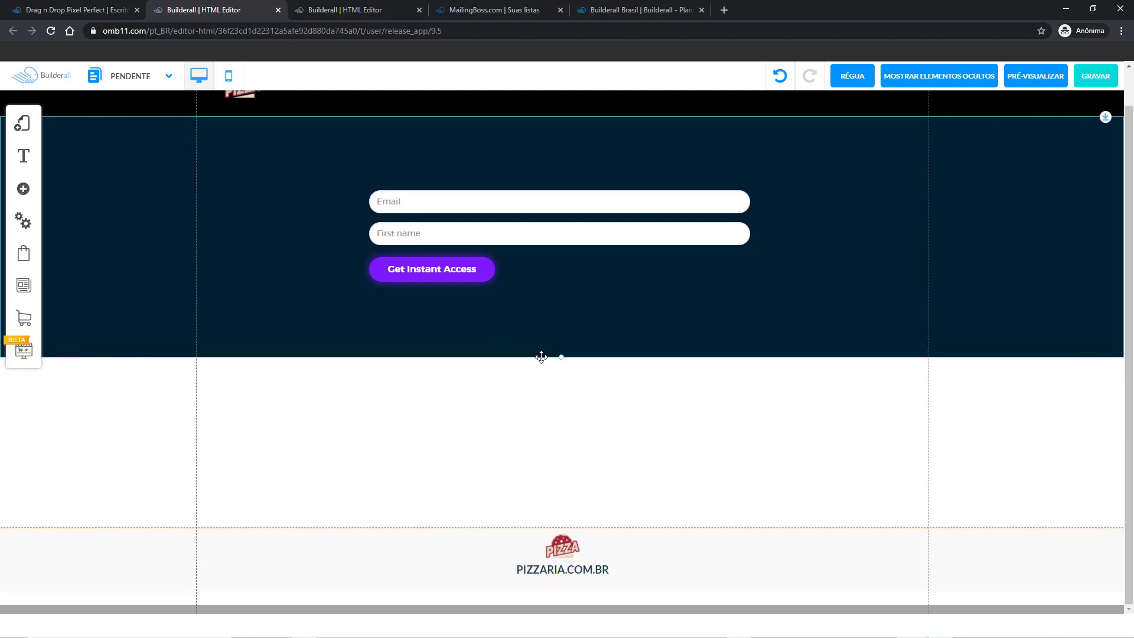
{"action": "left_click_drag", "start_coordinate": [561, 357], "coordinate": [561, 526]}
Delete the opt-in form from the navy band on the Pendente page.
{"action": "left_click", "coordinate": [505, 254]}
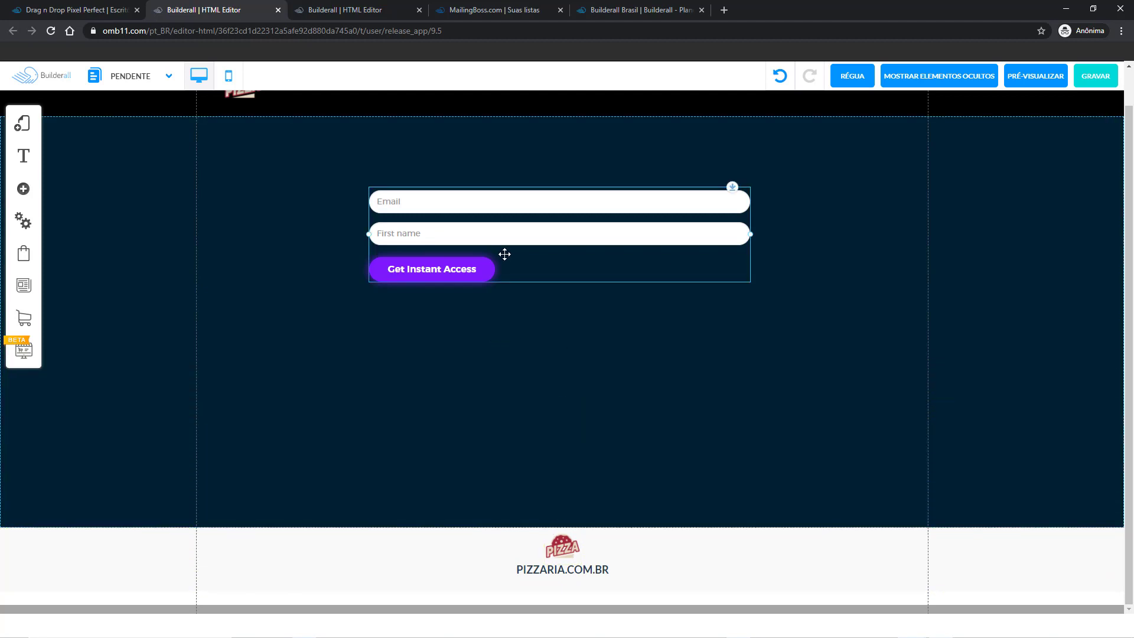
{"action": "key", "text": "Delete"}
{"action": "scroll", "coordinate": [682, 433], "scroll_direction": "up", "scroll_amount": 1}
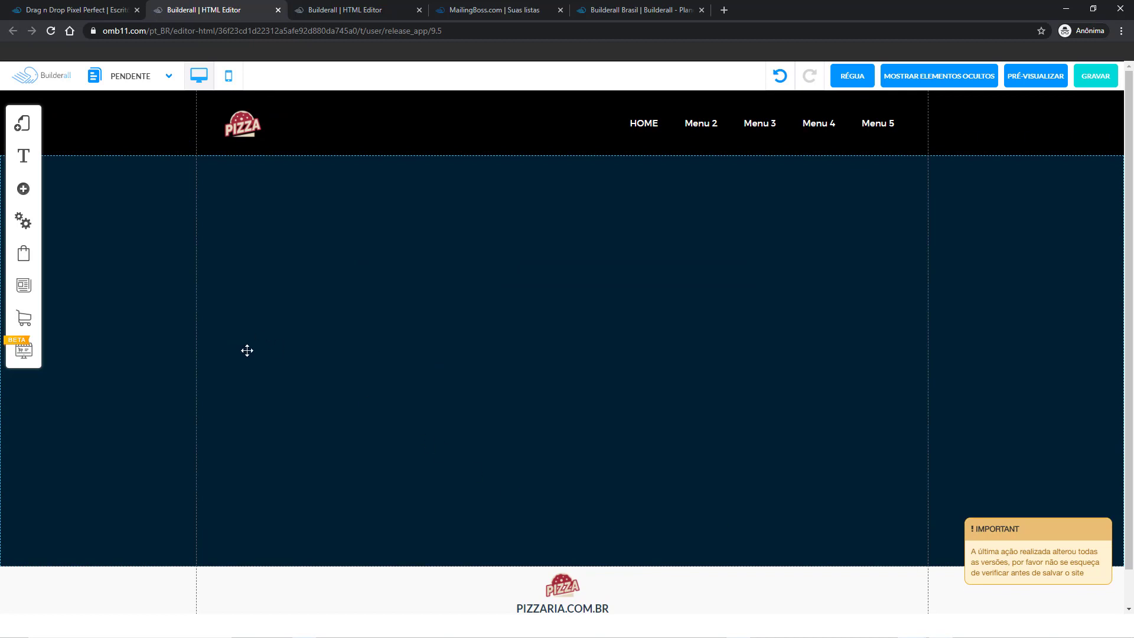
Add an H2 title to the navy band reading "ESTAMOS QUASE LÁ! VERIFIQUE SUA CAIXA DE EMAIL E CLIQUE NO LINK DE CONFIRMAÇÃO".
{"action": "left_click", "coordinate": [23, 188]}
{"action": "left_click", "coordinate": [85, 176]}
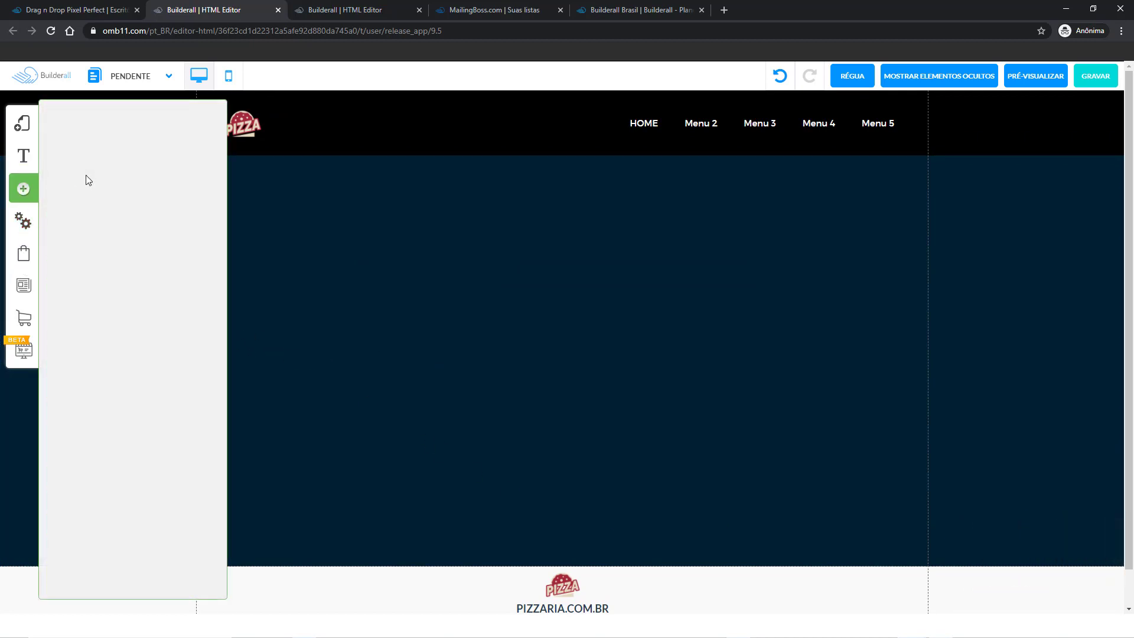
{"action": "left_click", "coordinate": [118, 234]}
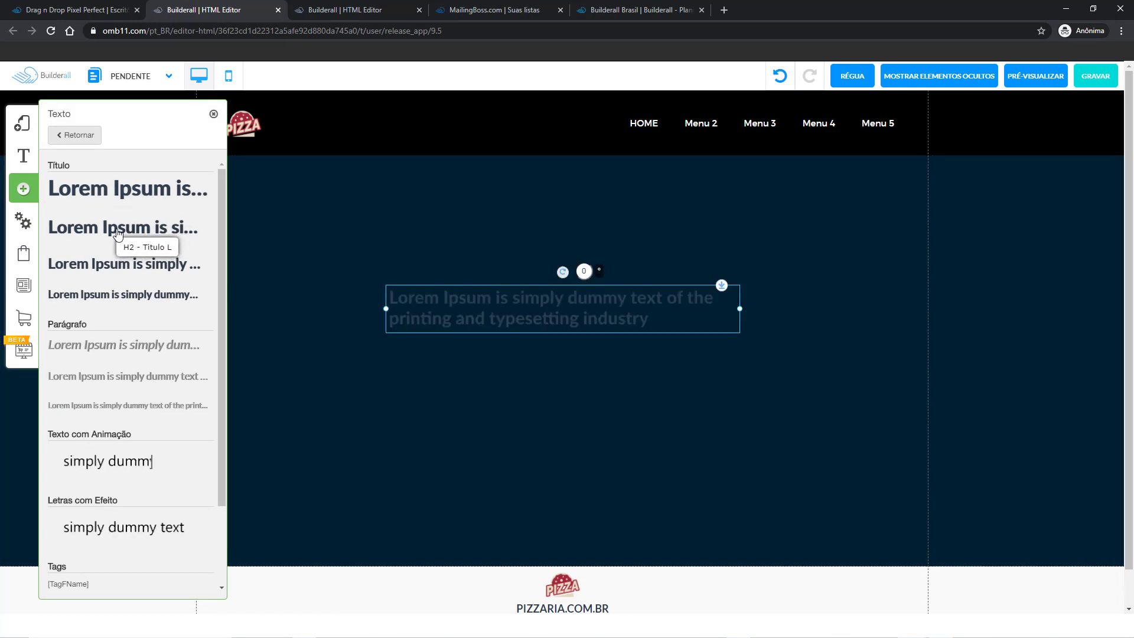
{"action": "double_click", "coordinate": [408, 298]}
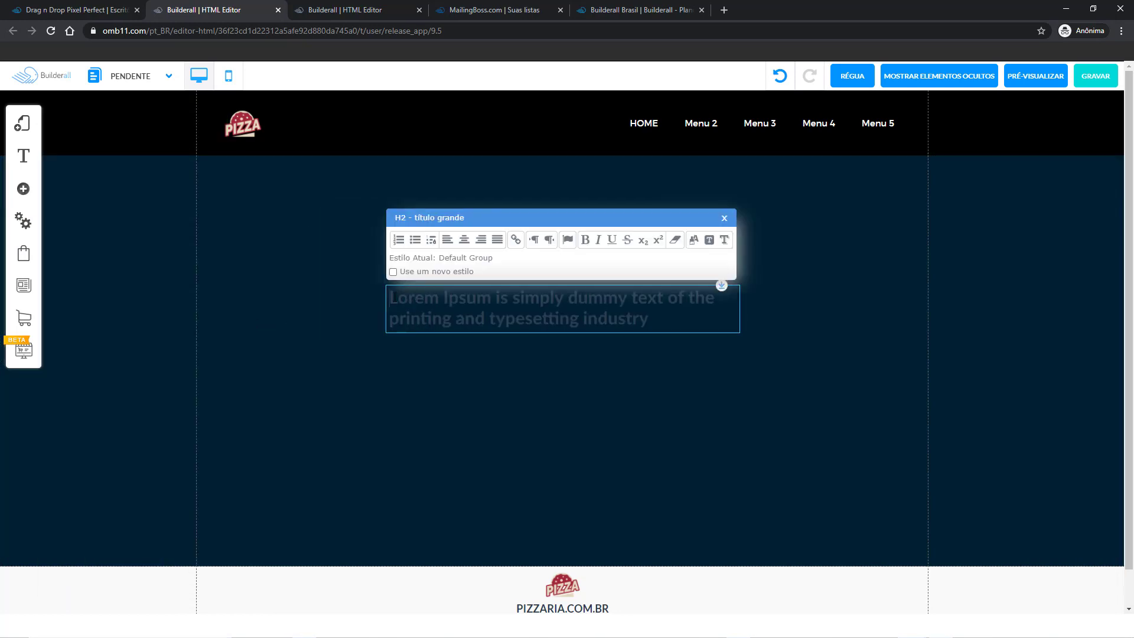
{"action": "key", "text": "ctrl+a"}
{"action": "type", "text": "ESTAMOS QUASE LÁ  VERIFIQUE SUA CAIXA DE EMAIL E CLIQUE NO LINK DE CONFIRMAÇÃO"}
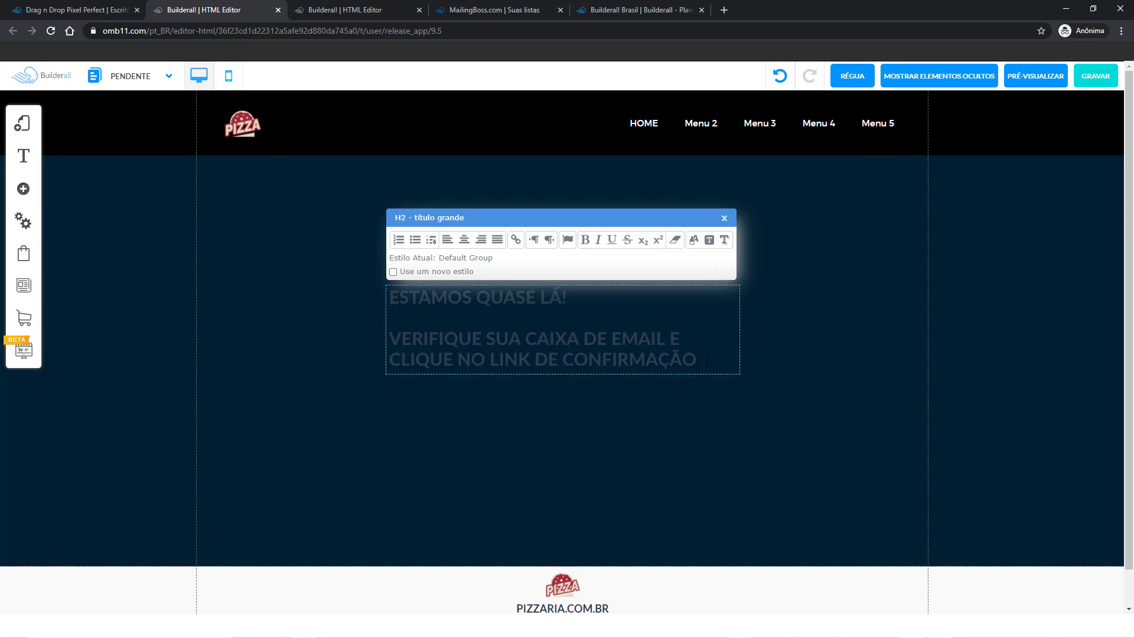
Color the whole title text white and center-align it.
{"action": "left_click_drag", "start_coordinate": [707, 361], "coordinate": [646, 274]}
{"action": "left_click", "coordinate": [694, 241]}
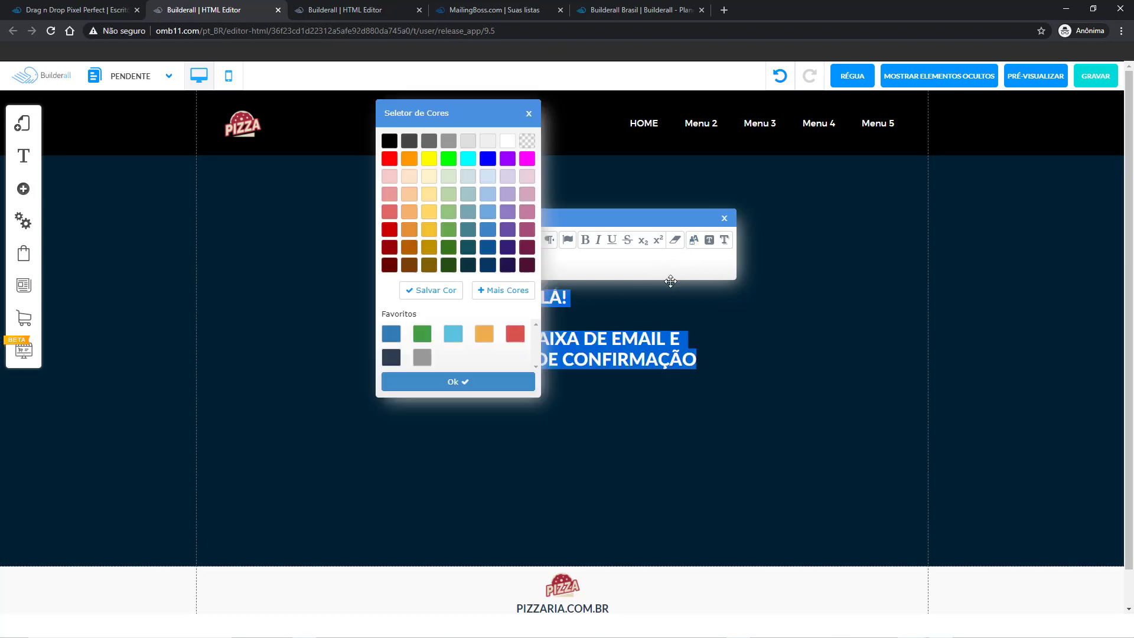
{"action": "left_click", "coordinate": [507, 143]}
{"action": "left_click", "coordinate": [514, 381]}
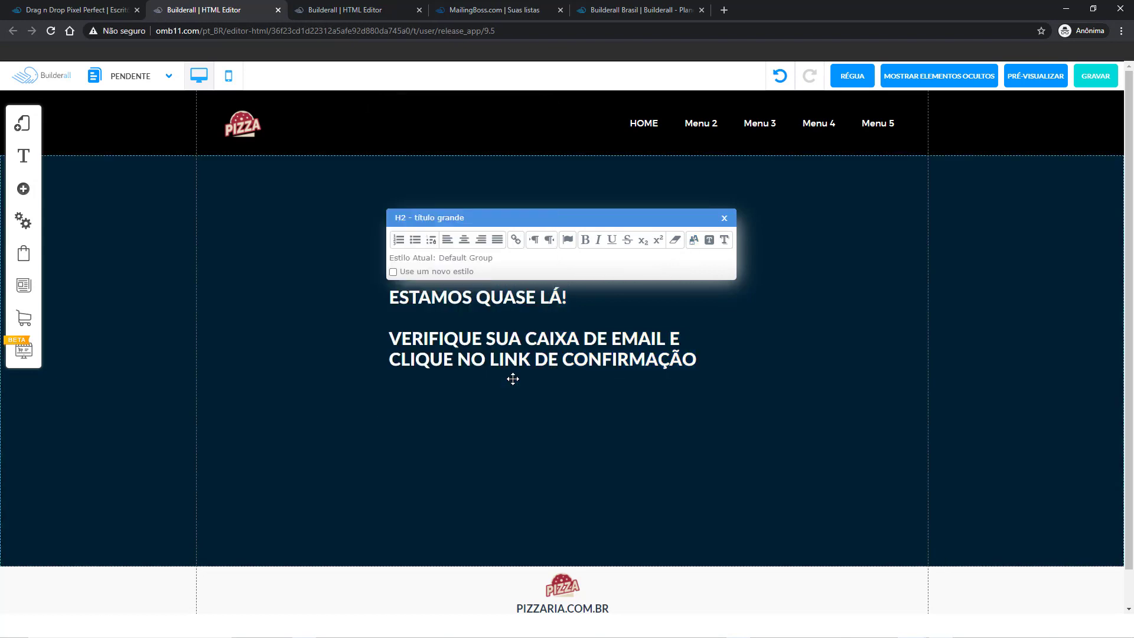
{"action": "left_click", "coordinate": [465, 240]}
{"action": "left_click", "coordinate": [501, 421]}
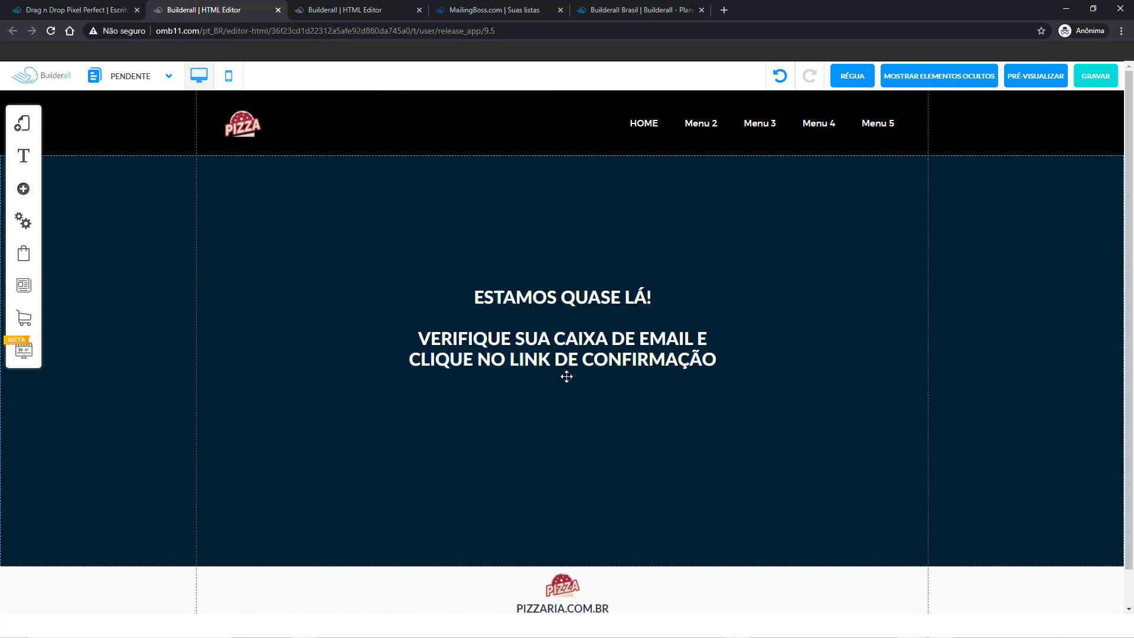
Move the title into the lower half of the navy band and center the element horizontally on the page.
{"action": "left_click_drag", "start_coordinate": [547, 392], "coordinate": [539, 391]}
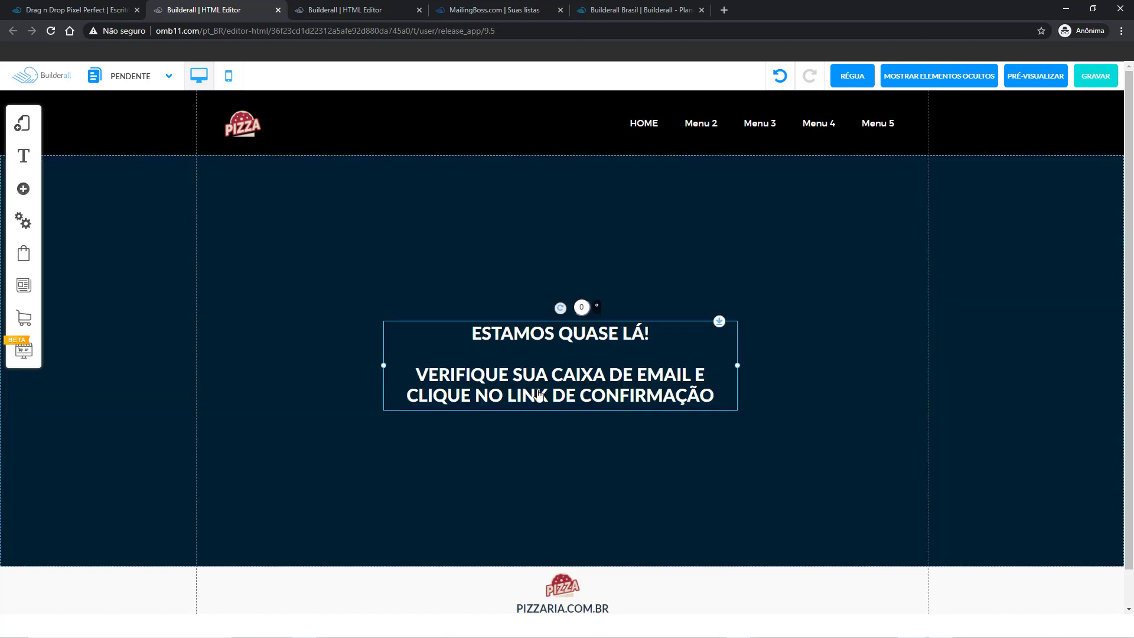
{"action": "right_click", "coordinate": [540, 375]}
{"action": "left_click", "coordinate": [541, 334]}
{"action": "left_click", "coordinate": [589, 481]}
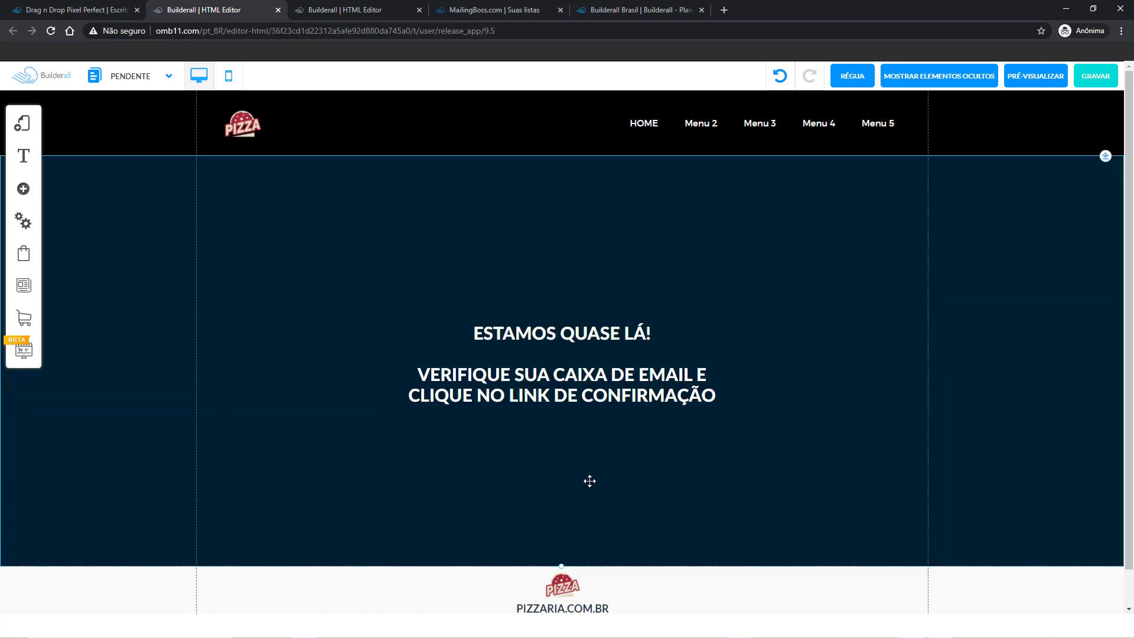
{"action": "left_click_drag", "start_coordinate": [578, 388], "coordinate": [577, 446]}
{"action": "right_click", "coordinate": [577, 446]}
{"action": "left_click", "coordinate": [554, 330]}
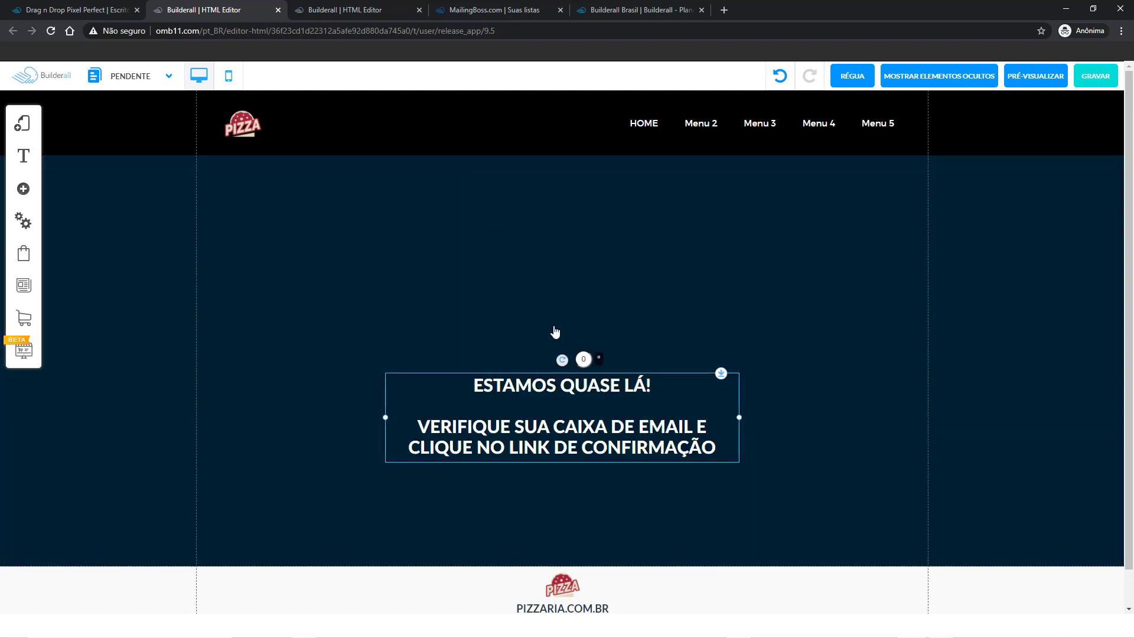
Add a plain image element to the navy band.
{"action": "left_click", "coordinate": [23, 188]}
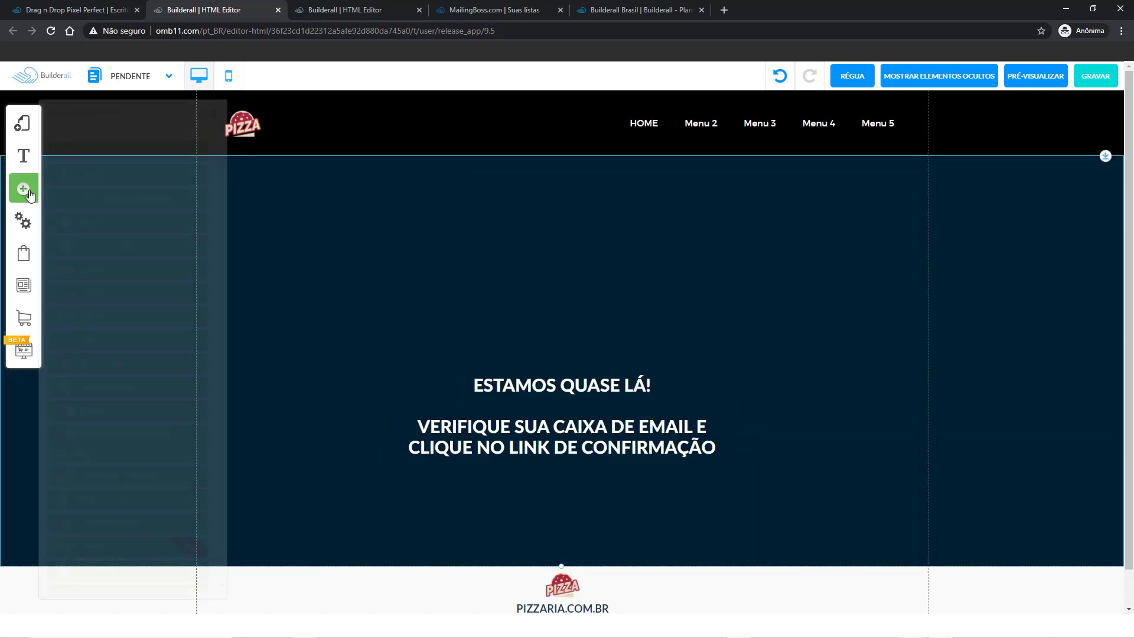
{"action": "left_click", "coordinate": [125, 291]}
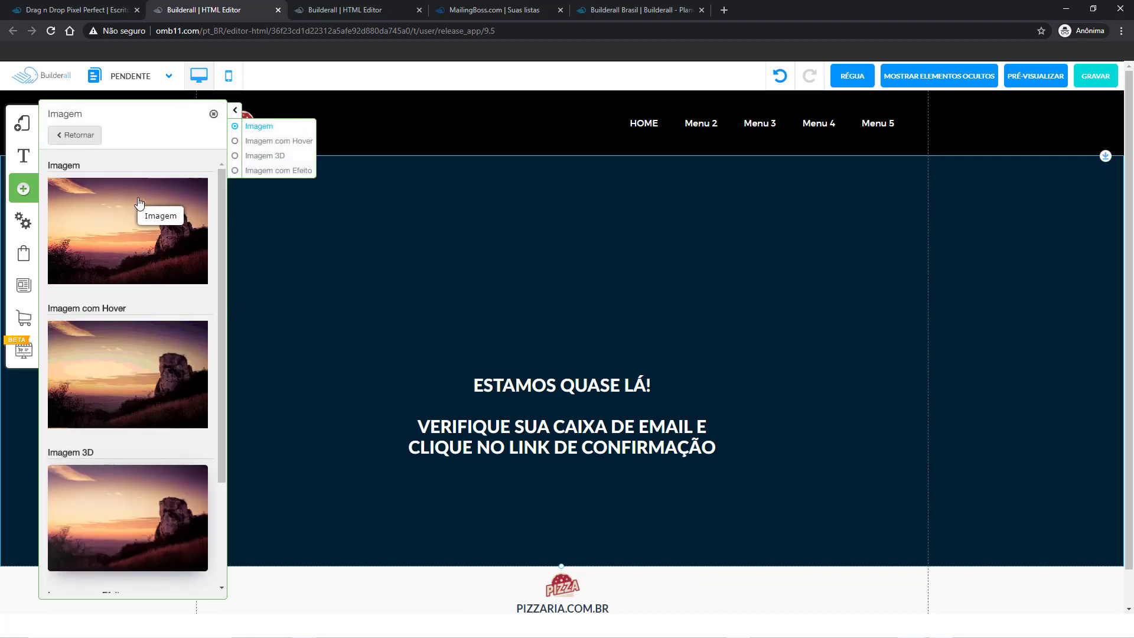
{"action": "left_click_drag", "start_coordinate": [147, 221], "coordinate": [504, 299]}
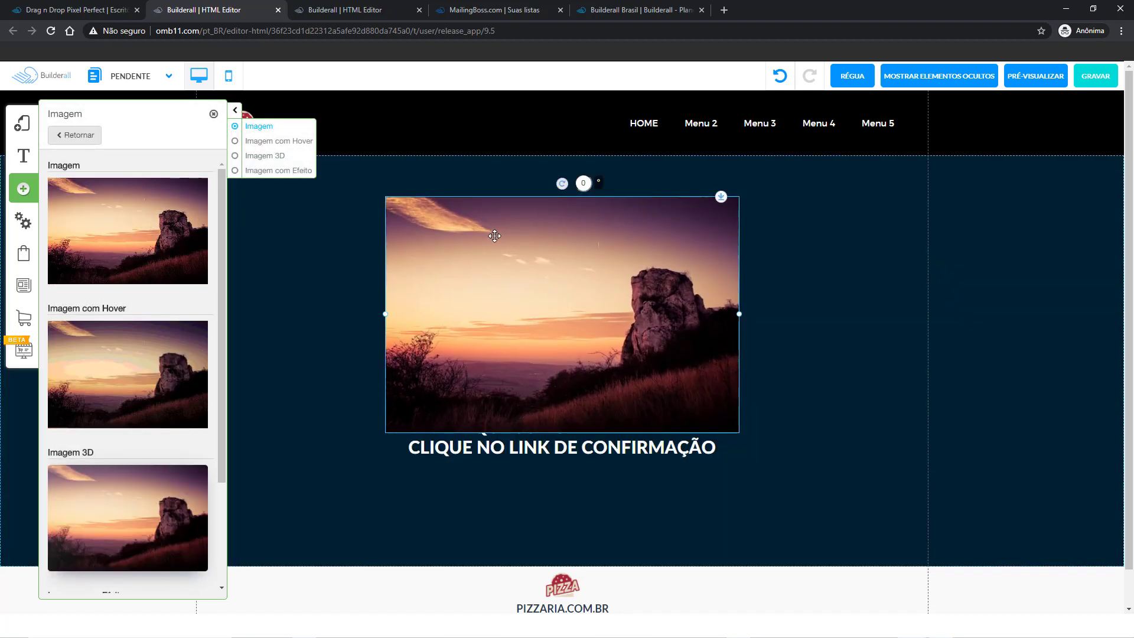
Replace the placeholder picture in the navy band with the red PIZZA logo from the user's uploaded files.
{"action": "left_click", "coordinate": [524, 230]}
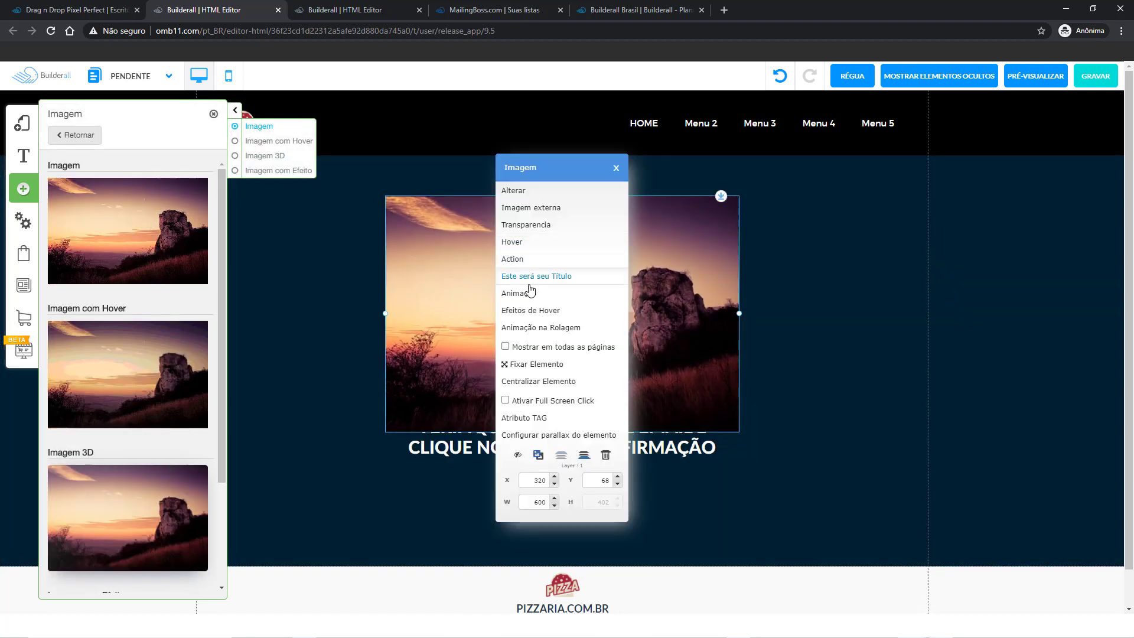
{"action": "left_click", "coordinate": [517, 193]}
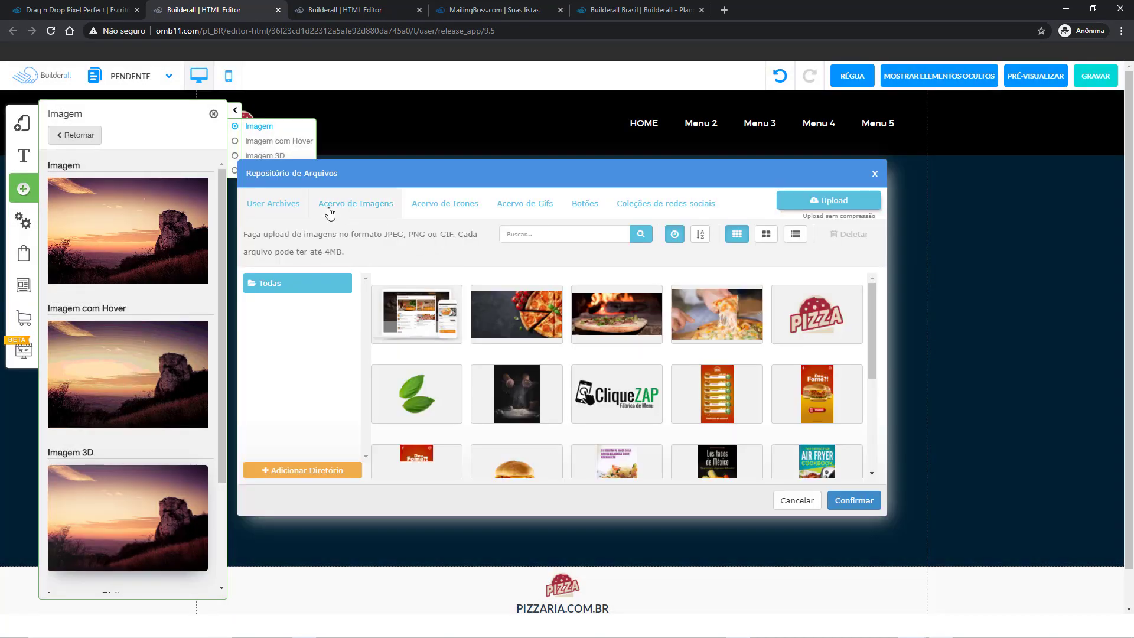
{"action": "left_click", "coordinate": [348, 210]}
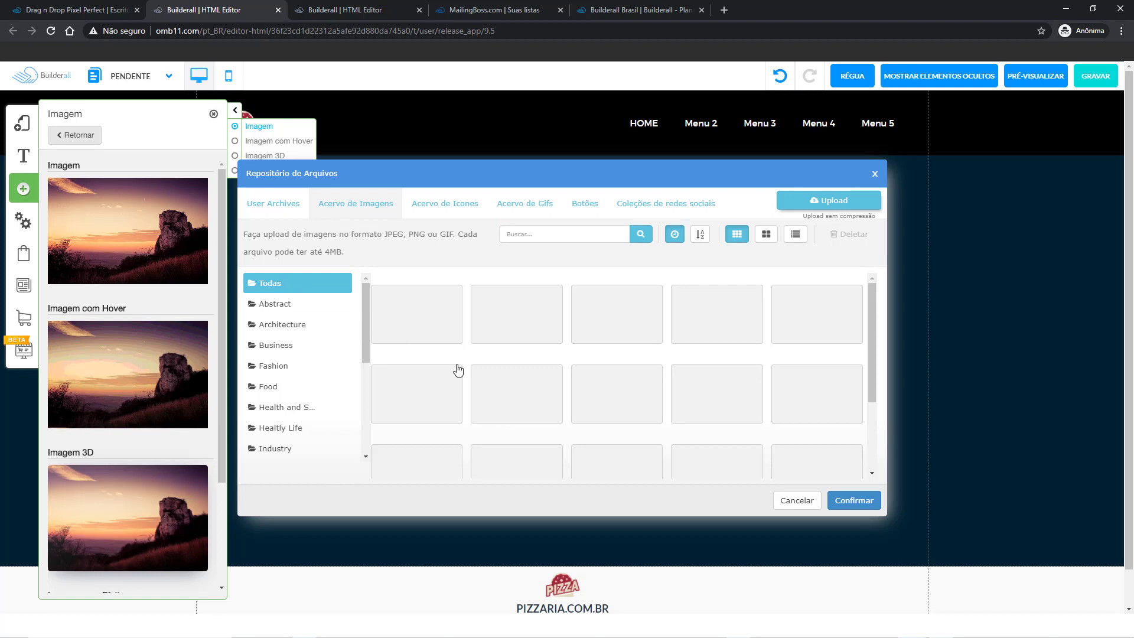
{"action": "left_click", "coordinate": [442, 206]}
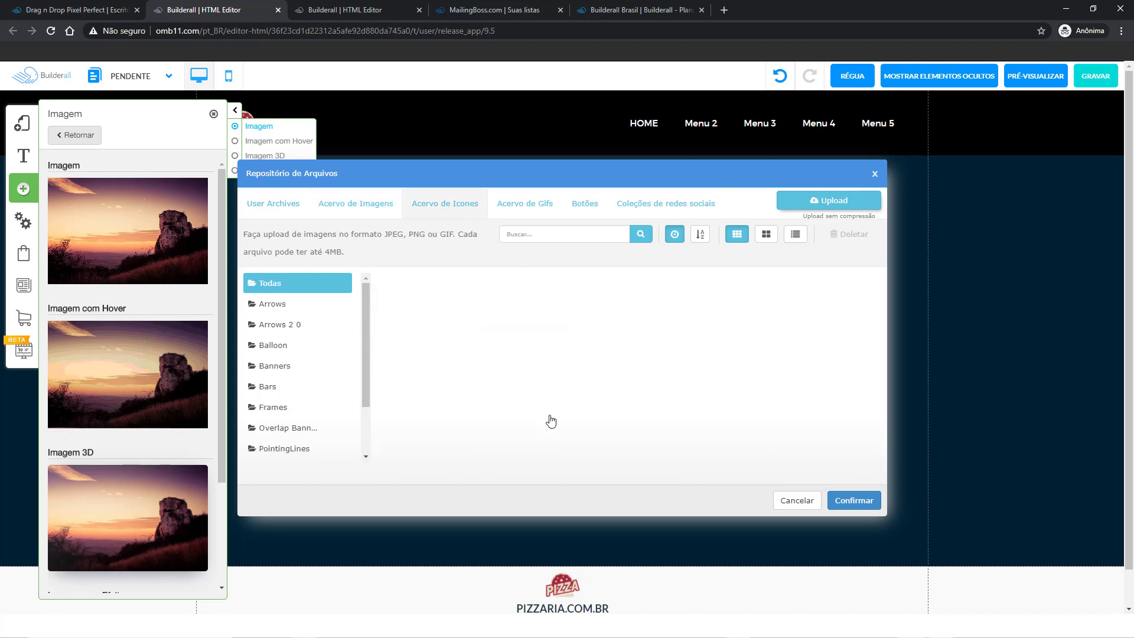
{"action": "left_click", "coordinate": [525, 206]}
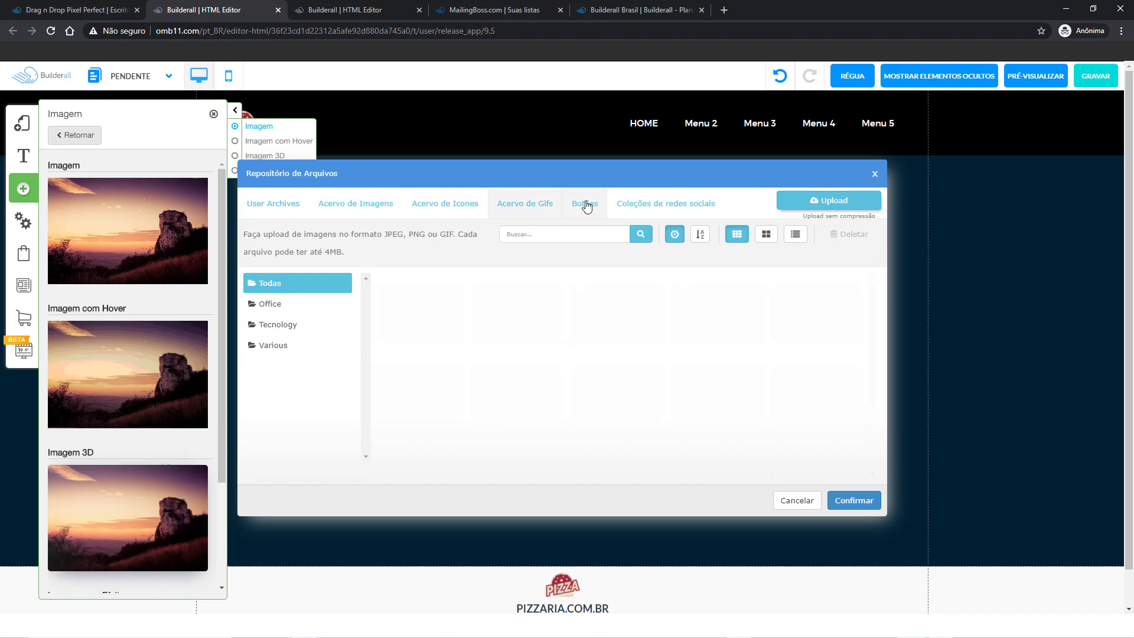
{"action": "left_click", "coordinate": [585, 203]}
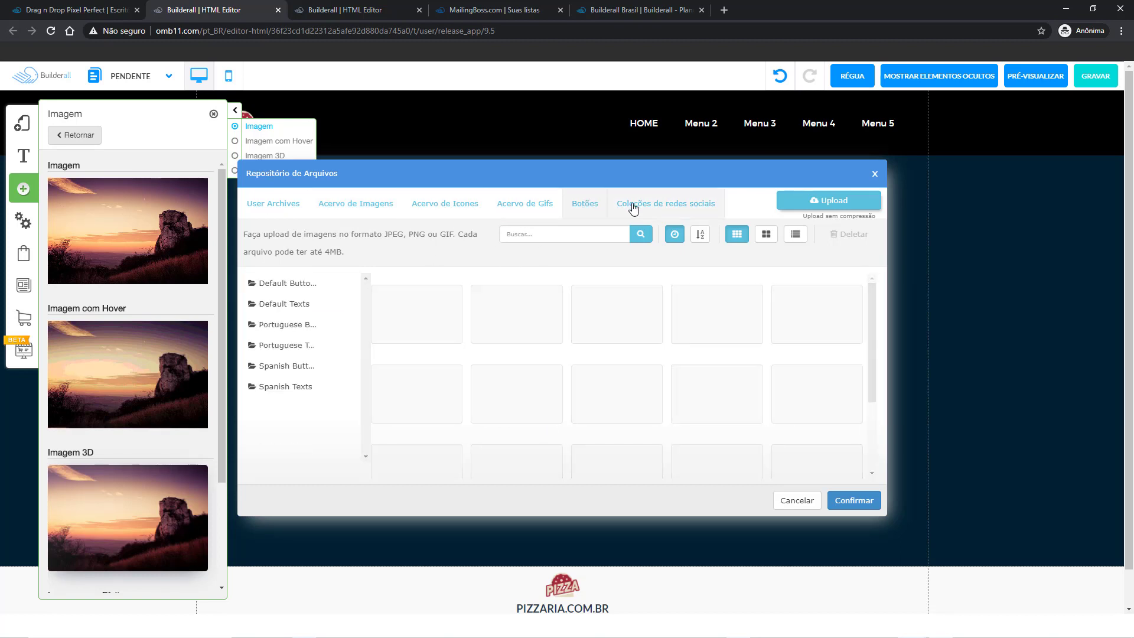
{"action": "left_click", "coordinate": [277, 204]}
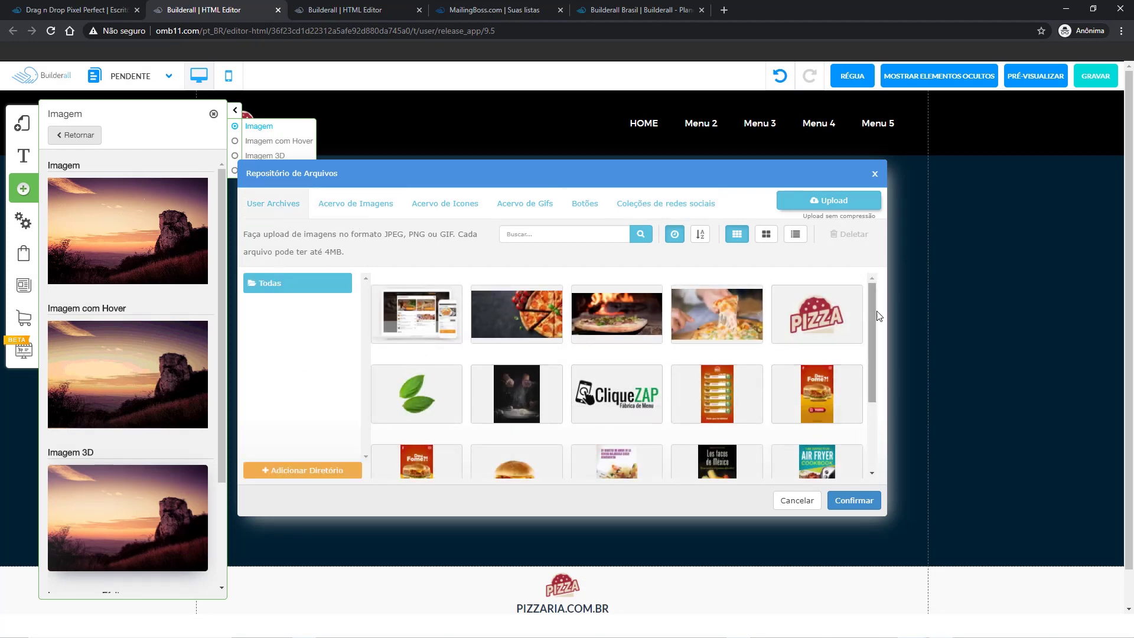
{"action": "left_click", "coordinate": [839, 319]}
{"action": "left_click", "coordinate": [854, 500]}
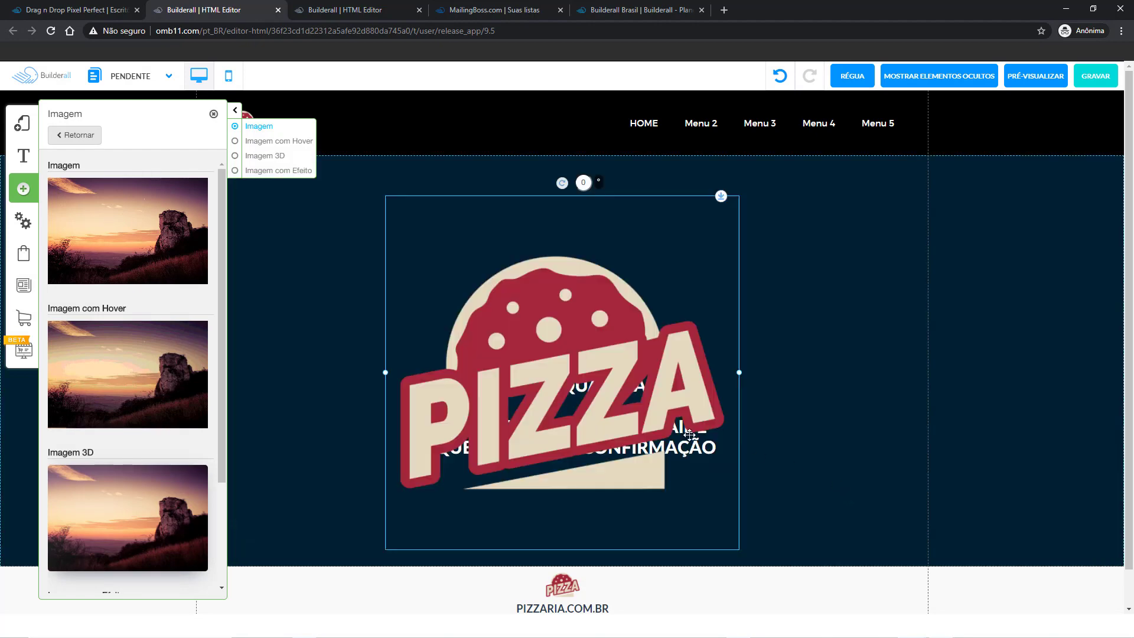
Shrink the PIZZA logo to about 258 px wide and center it horizontally above the title.
{"action": "left_click_drag", "start_coordinate": [740, 372], "coordinate": [536, 266]}
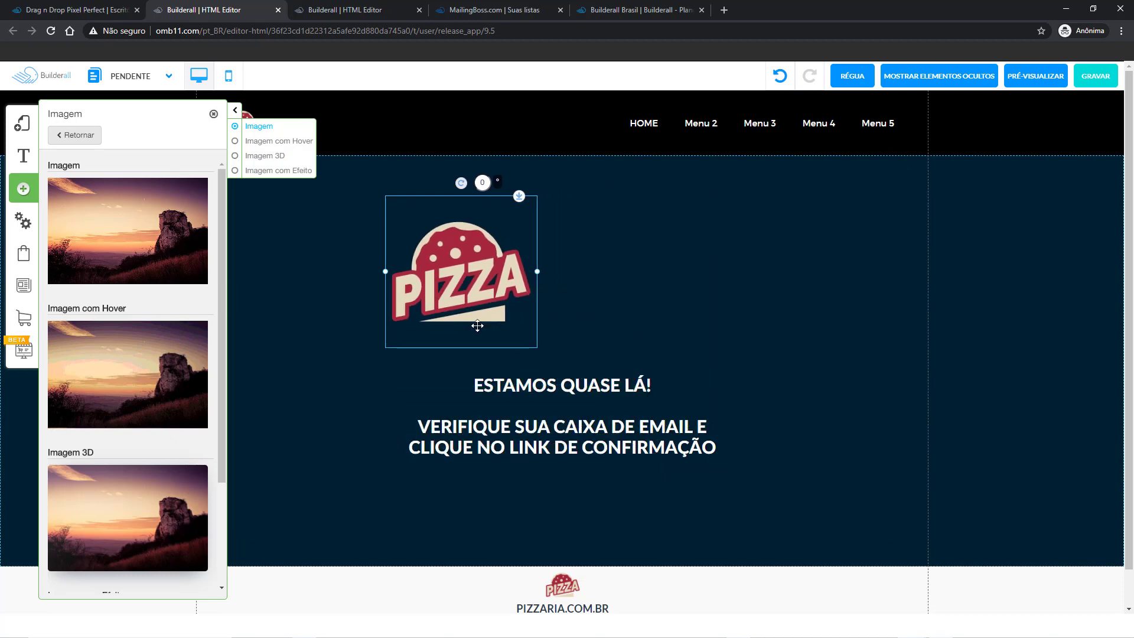
{"action": "left_click_drag", "start_coordinate": [465, 307], "coordinate": [556, 314]}
{"action": "left_click", "coordinate": [556, 313]}
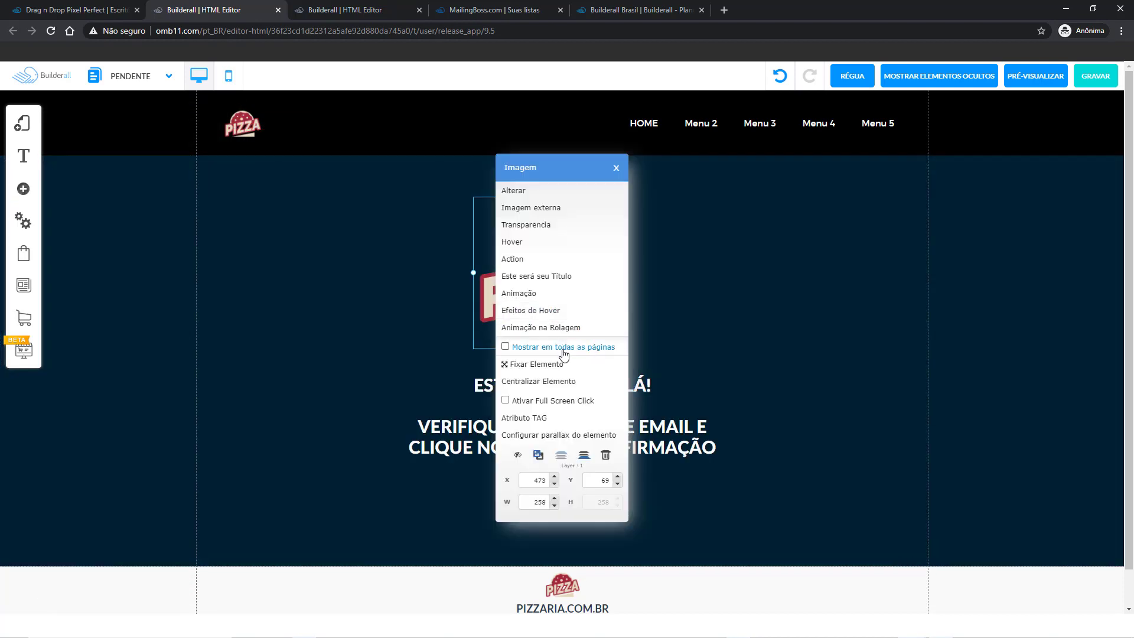
{"action": "left_click", "coordinate": [564, 381]}
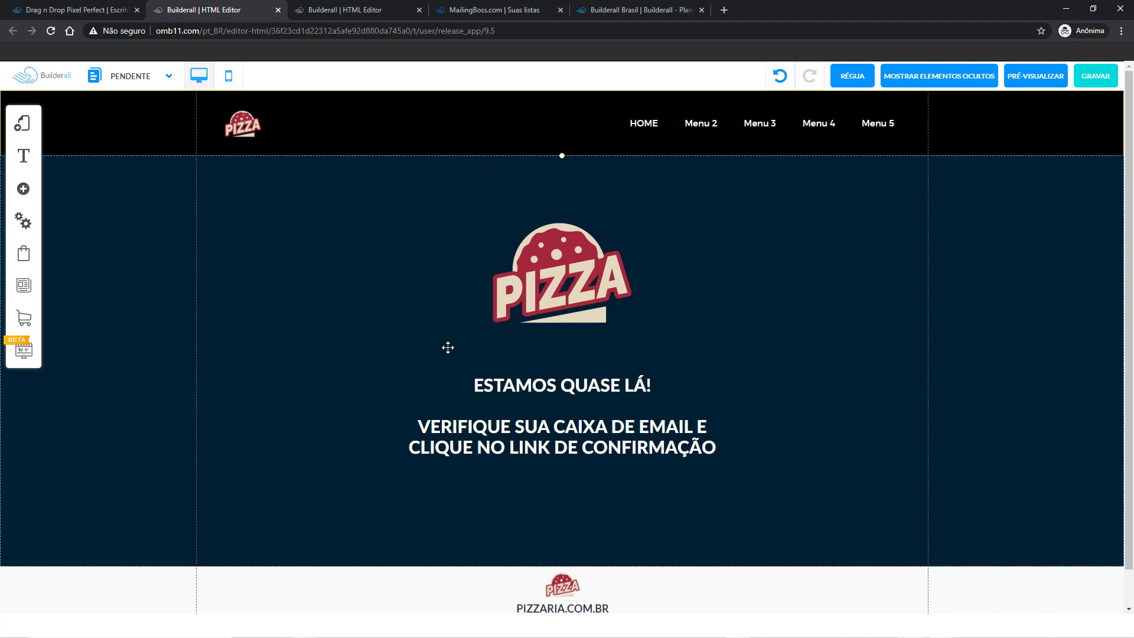
Check the subscription page tasks in the Notepad list and return to the site's home page in the editor.
{"action": "key", "text": "alt+Tab"}
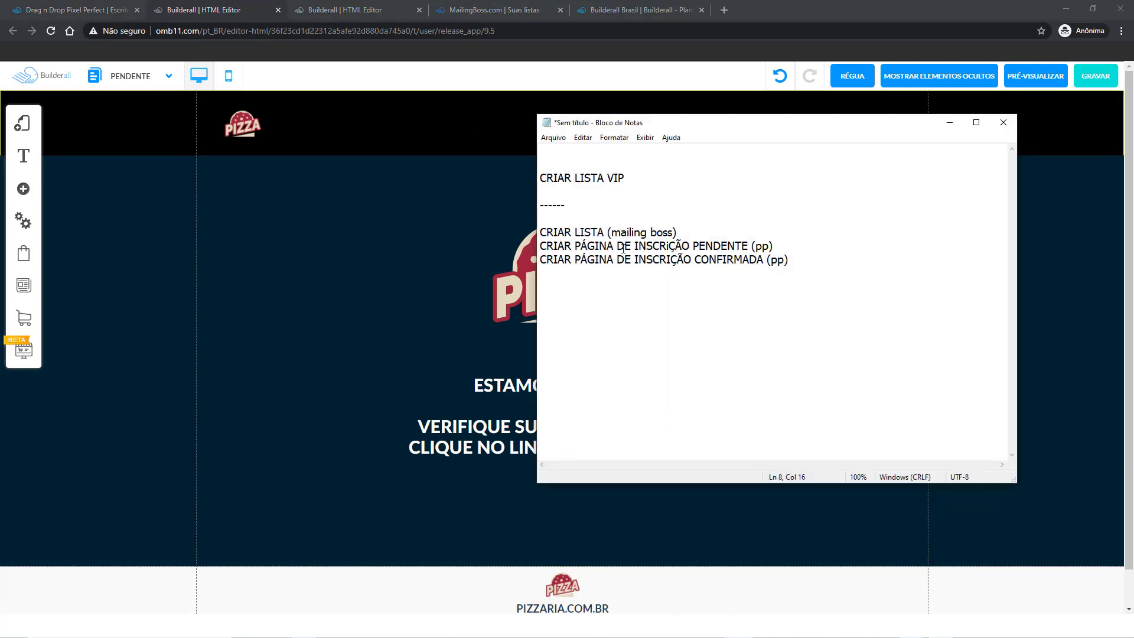
{"action": "left_click", "coordinate": [436, 306]}
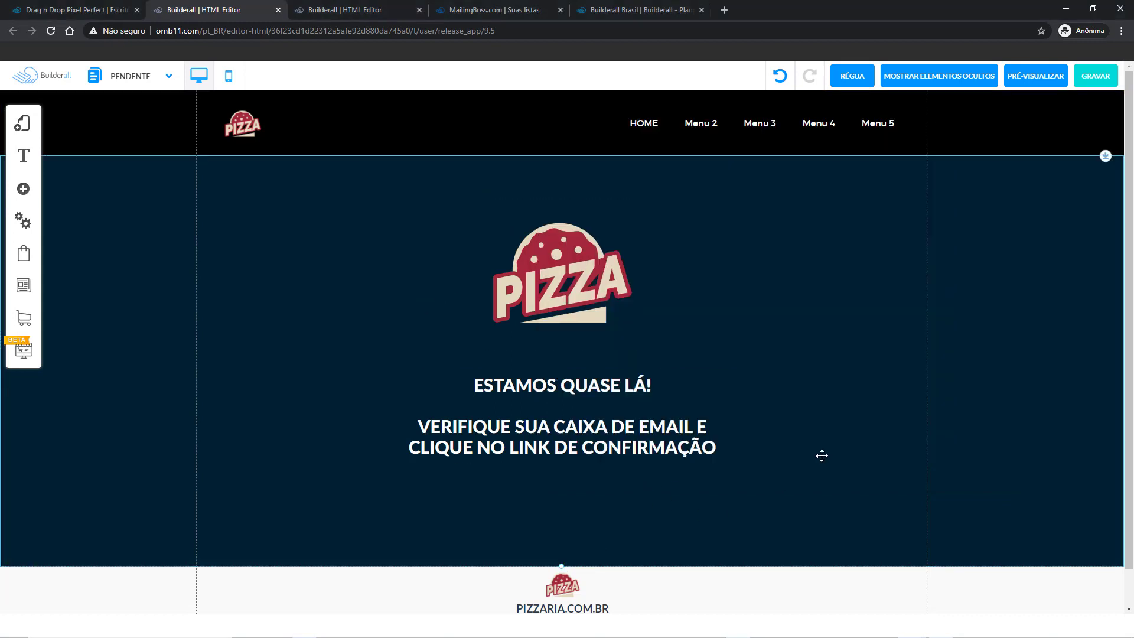
{"action": "left_click", "coordinate": [23, 125]}
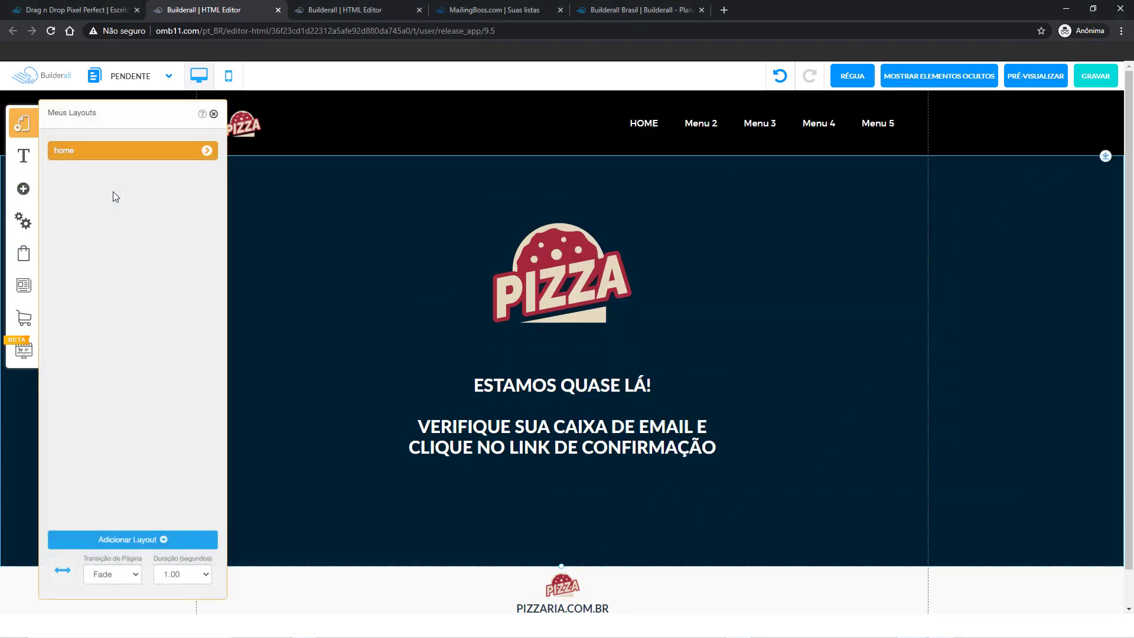
{"action": "left_click", "coordinate": [191, 159]}
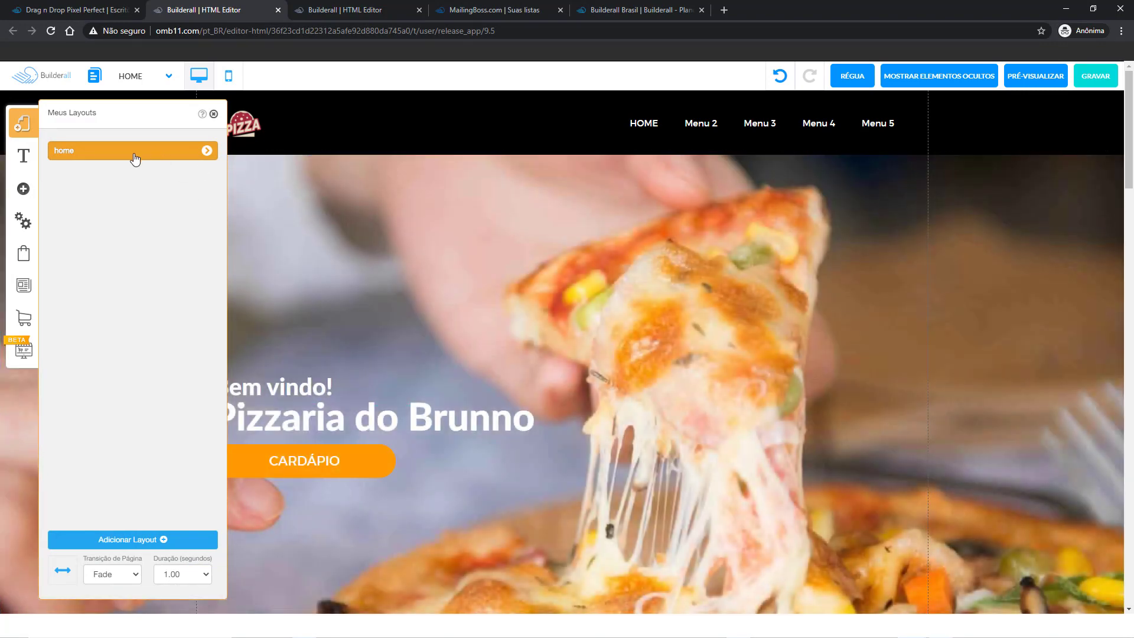
{"action": "left_click", "coordinate": [23, 127]}
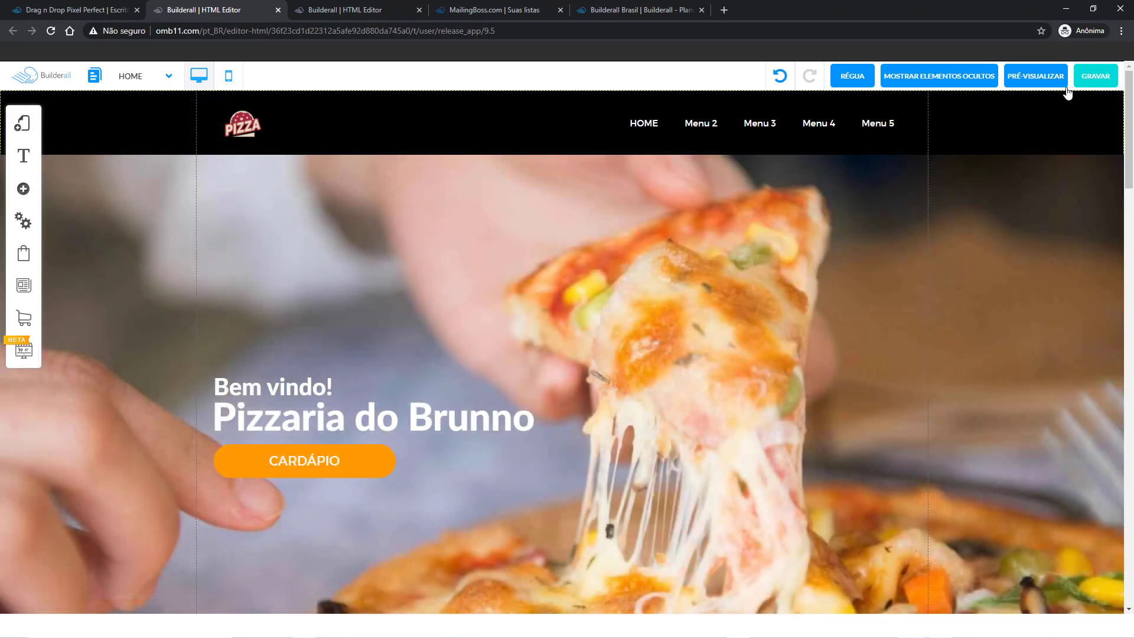
Save the site with the changes to both the Pendente and home pages included.
{"action": "left_click", "coordinate": [1092, 78]}
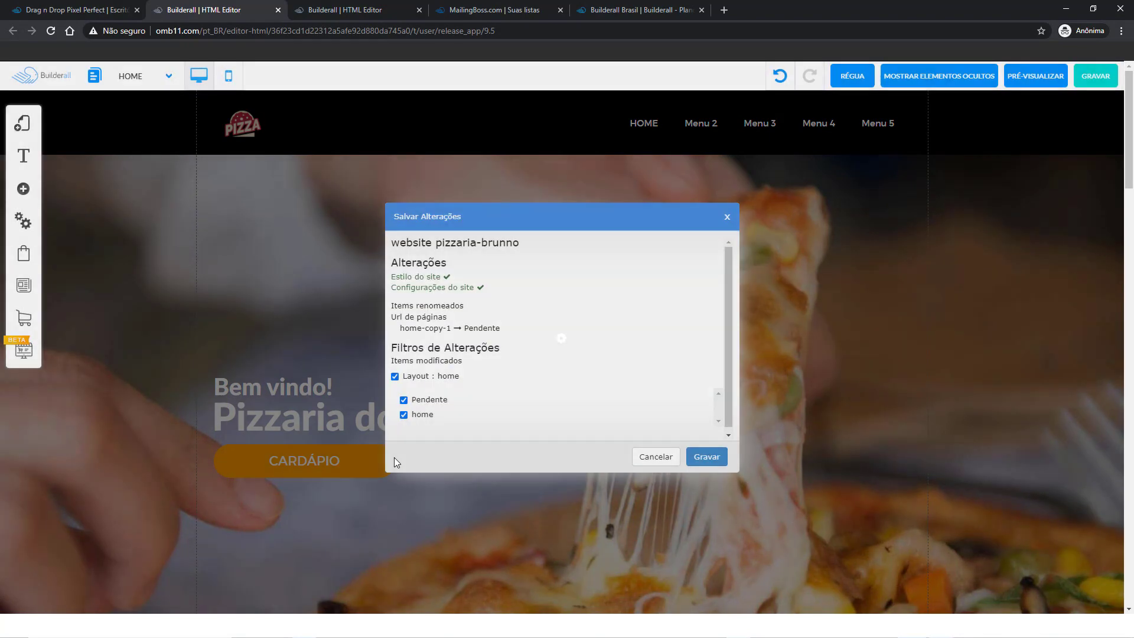
{"action": "left_click", "coordinate": [707, 457]}
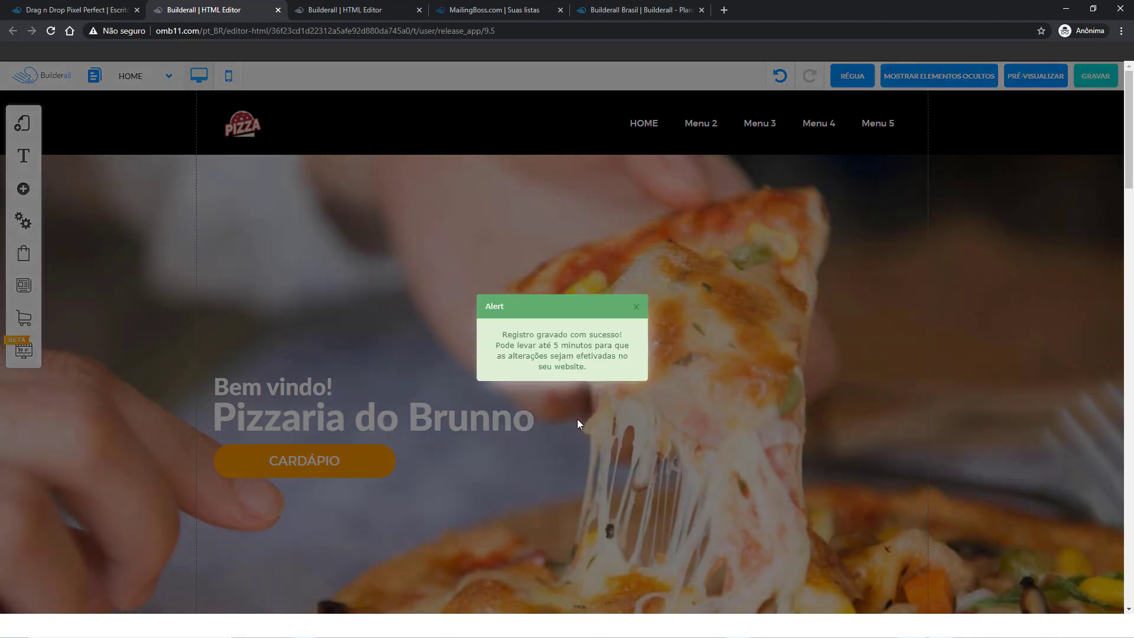
{"action": "left_click", "coordinate": [636, 308]}
Open the Pendente page and save the site again.
{"action": "left_click", "coordinate": [169, 76]}
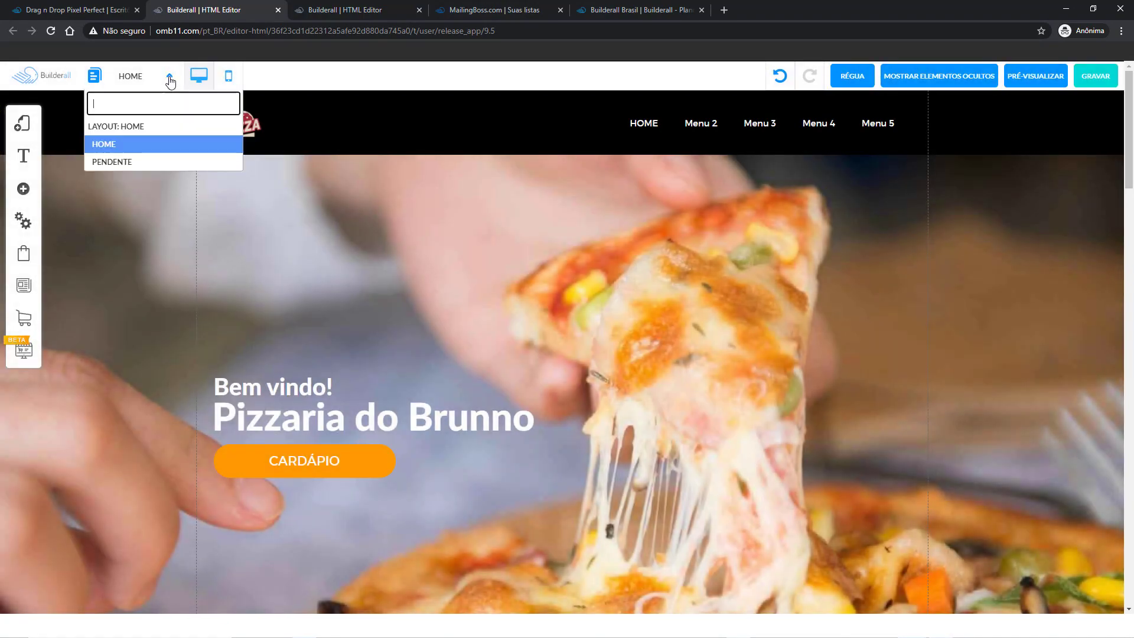
{"action": "left_click", "coordinate": [143, 162]}
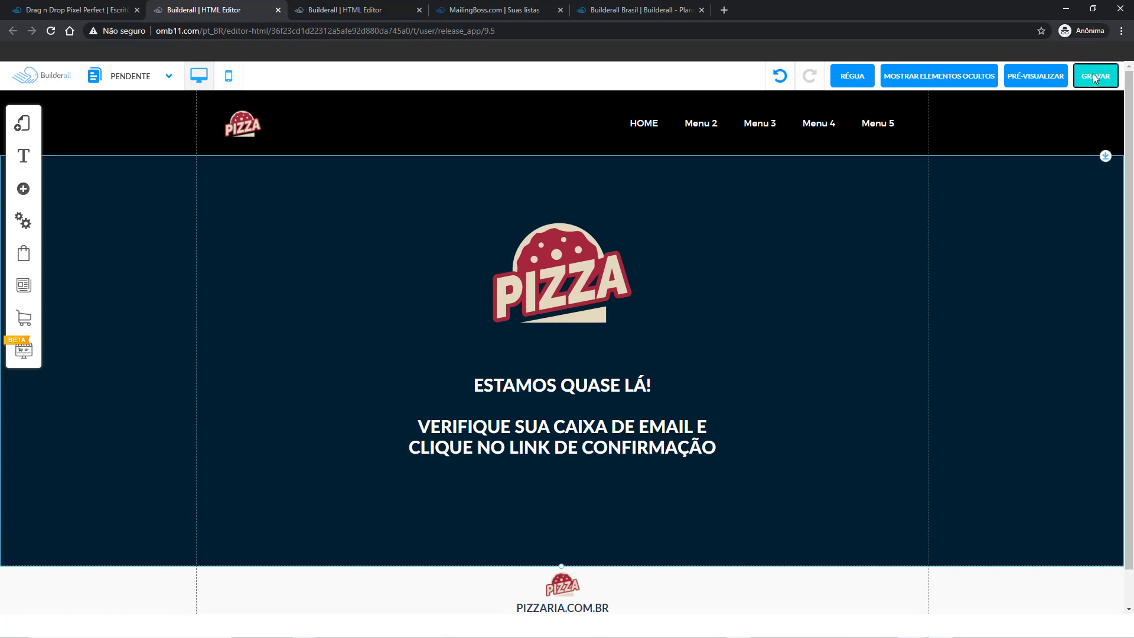
{"action": "key", "text": "ctrl+s"}
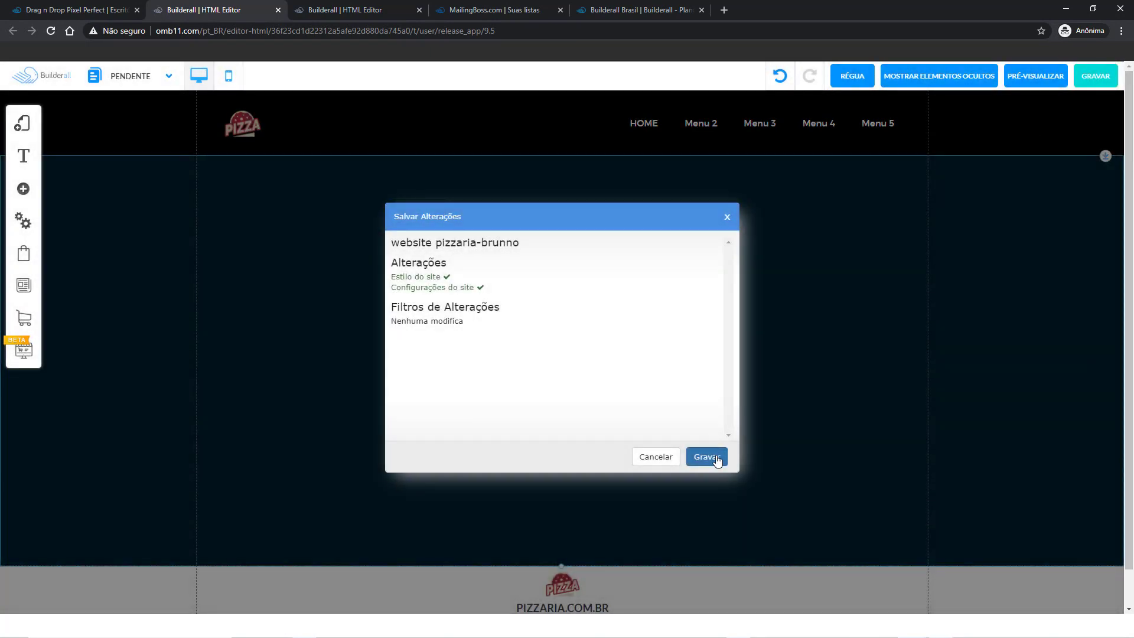
{"action": "left_click", "coordinate": [717, 460]}
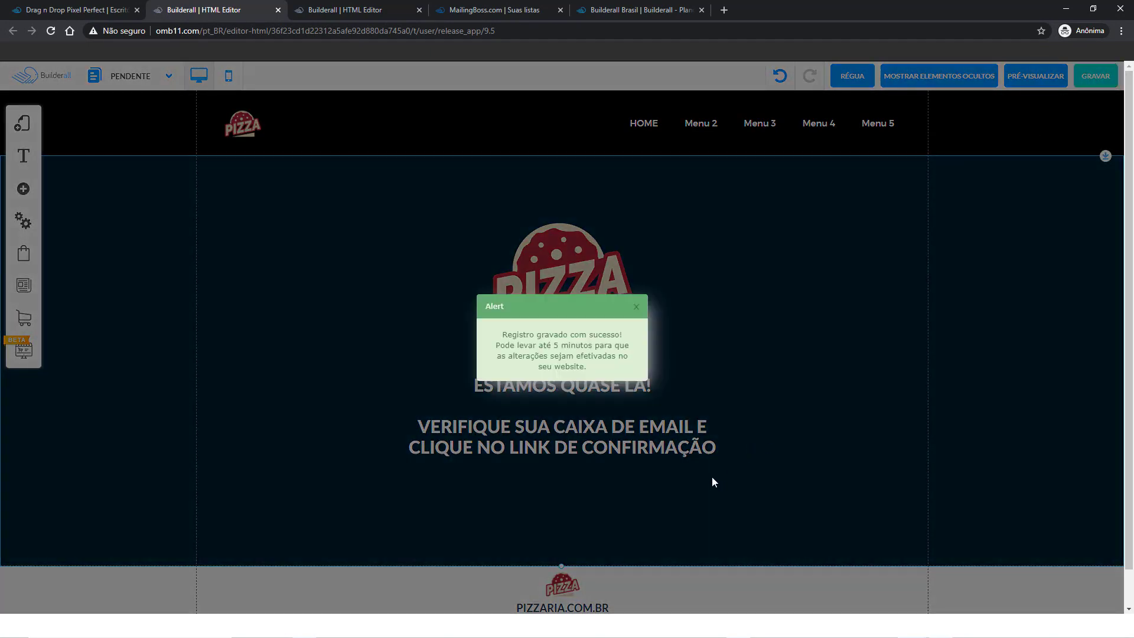
{"action": "left_click", "coordinate": [638, 308]}
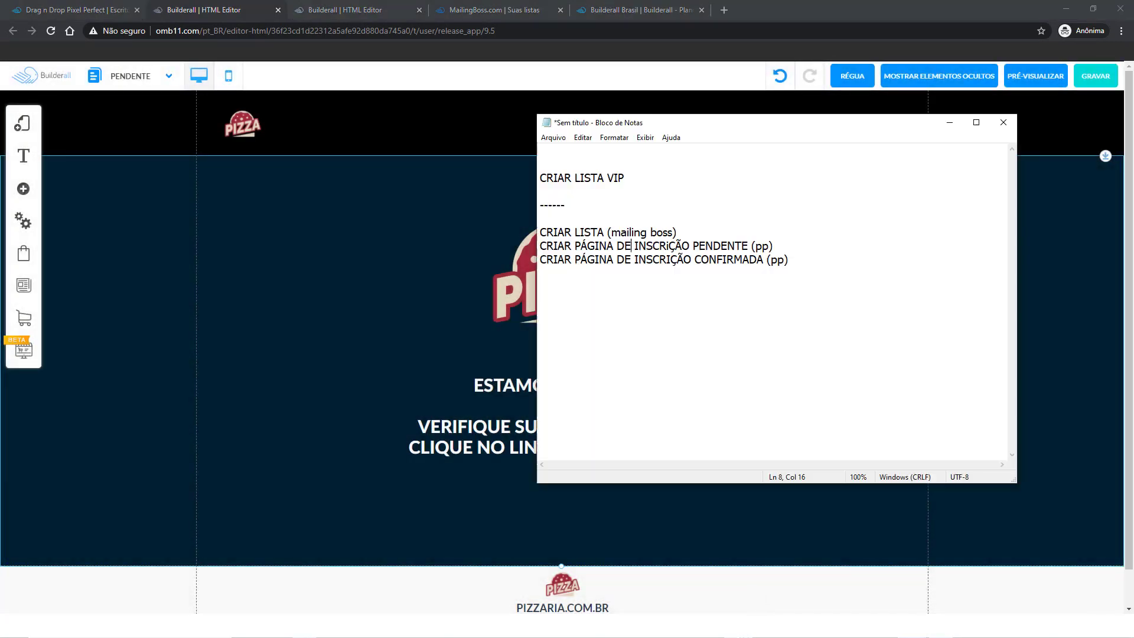
{"action": "key", "text": "alt+Tab"}
{"action": "key", "text": "alt+Tab"}
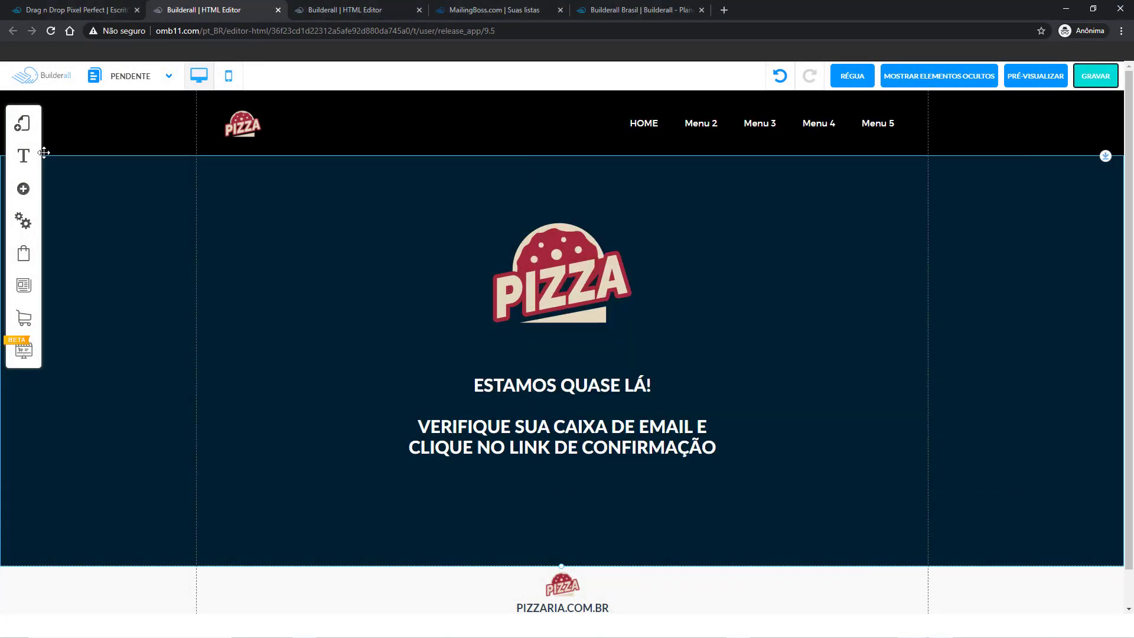
{"action": "left_click", "coordinate": [24, 125]}
{"action": "left_click", "coordinate": [215, 117]}
{"action": "left_click", "coordinate": [150, 83]}
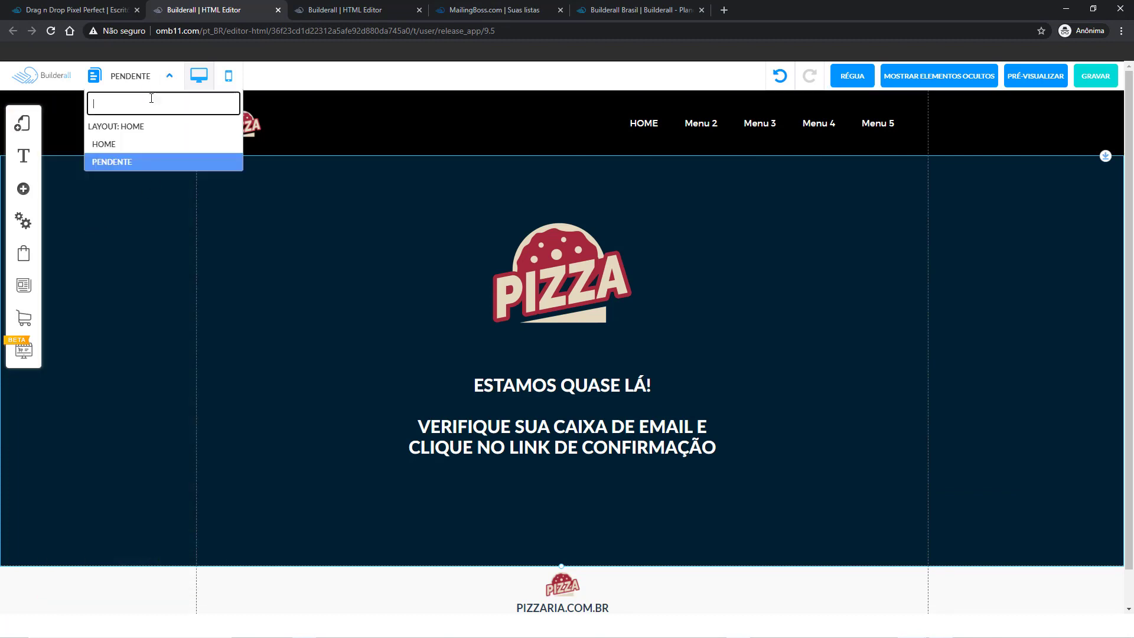
{"action": "left_click", "coordinate": [126, 144]}
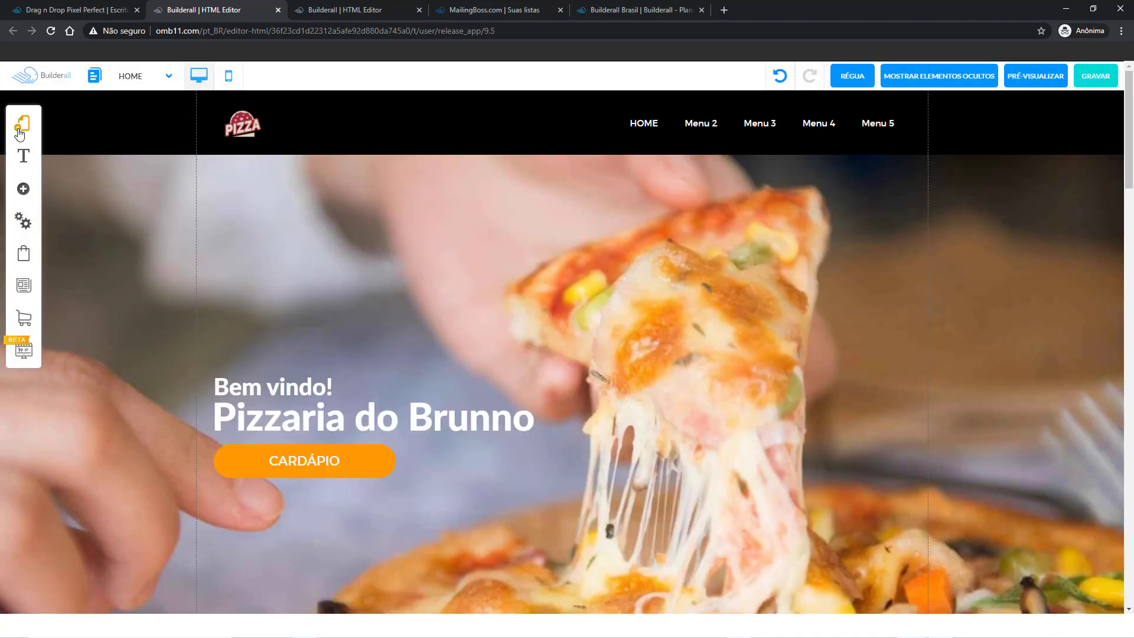
Duplicate the Pendente page within the home layout.
{"action": "left_click", "coordinate": [22, 124]}
{"action": "left_click", "coordinate": [207, 152]}
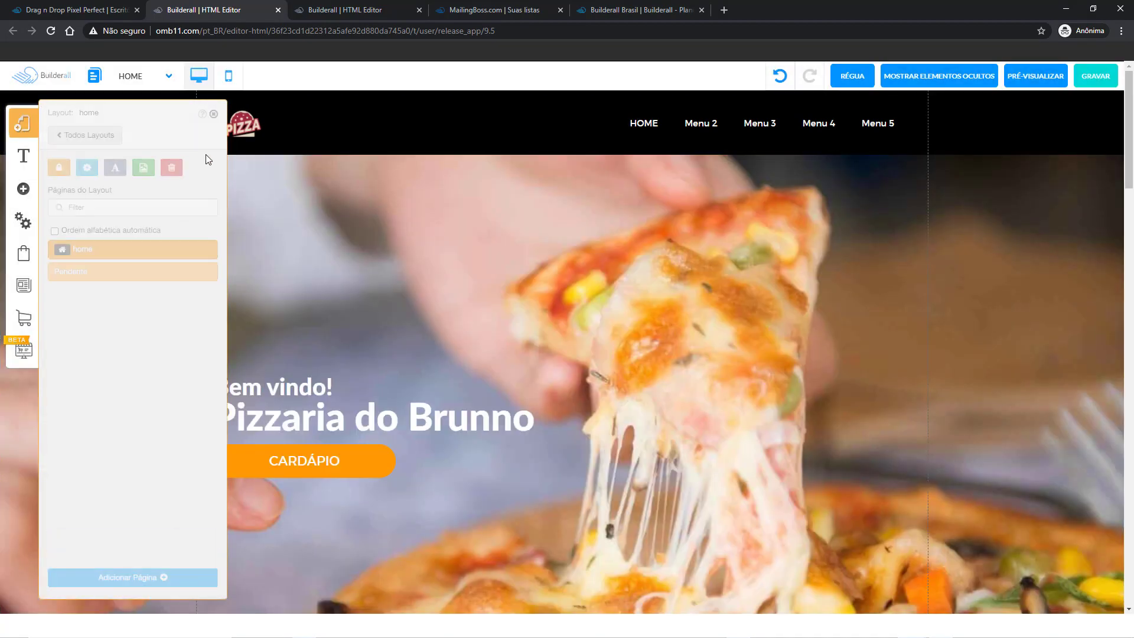
{"action": "left_click", "coordinate": [175, 278]}
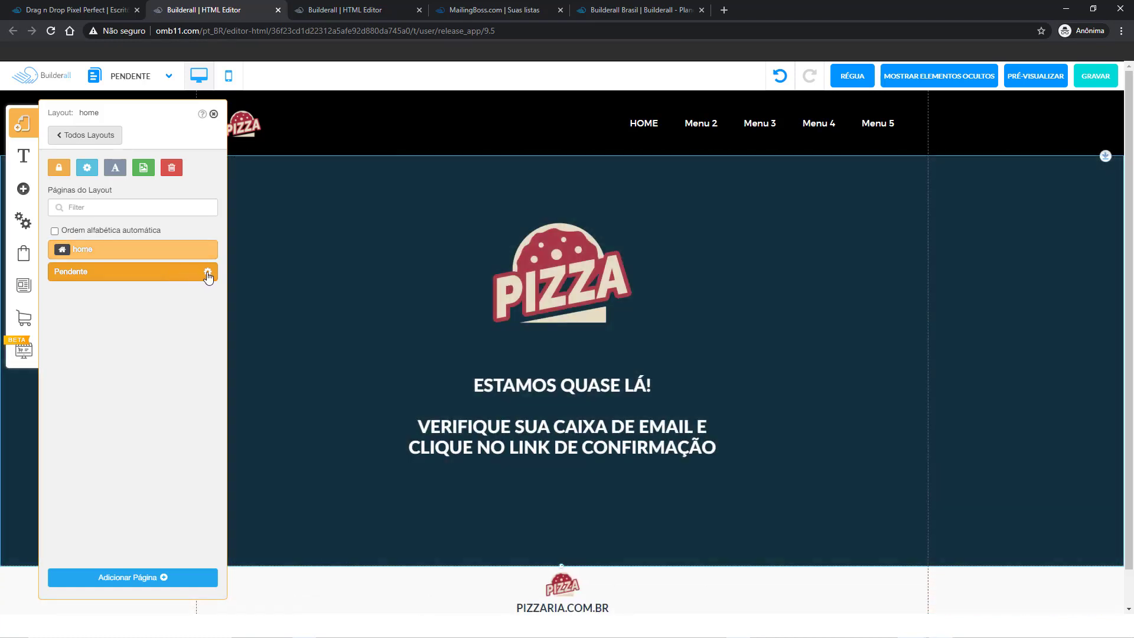
{"action": "left_click", "coordinate": [207, 271]}
{"action": "left_click", "coordinate": [84, 170]}
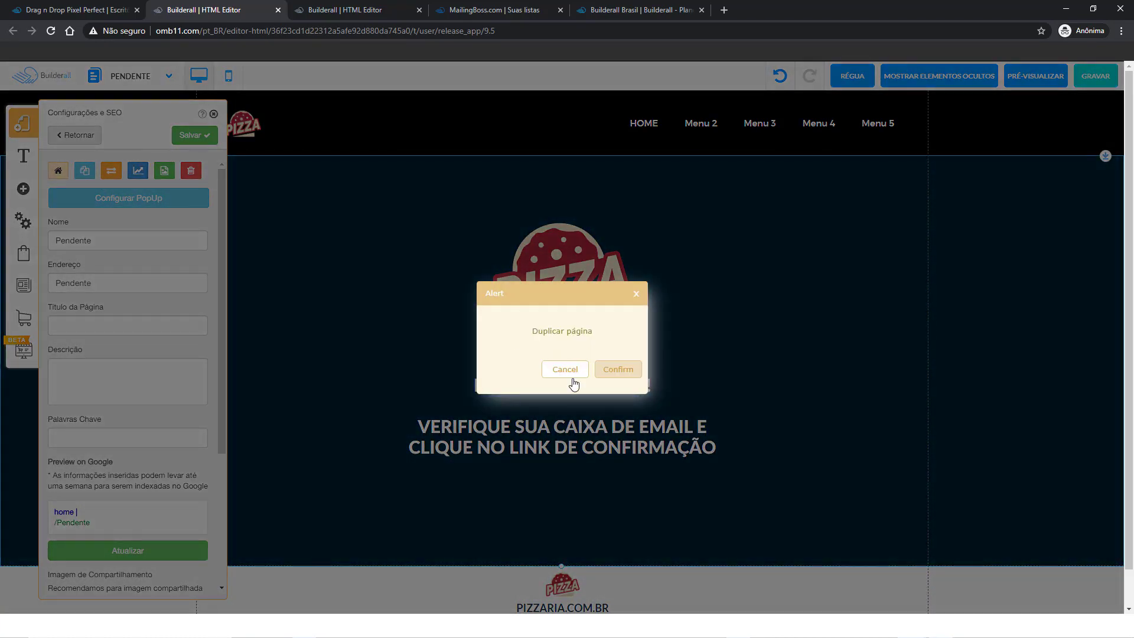
{"action": "left_click", "coordinate": [609, 369]}
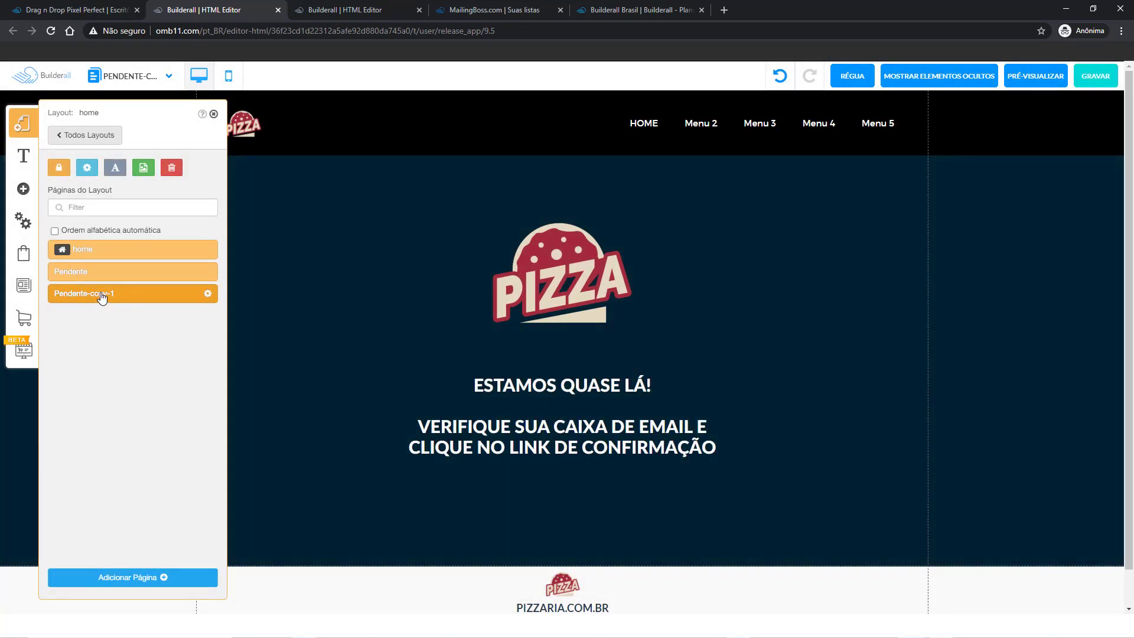
Set the duplicated page's name and address to "confirmada" and save its settings.
{"action": "left_click", "coordinate": [208, 294]}
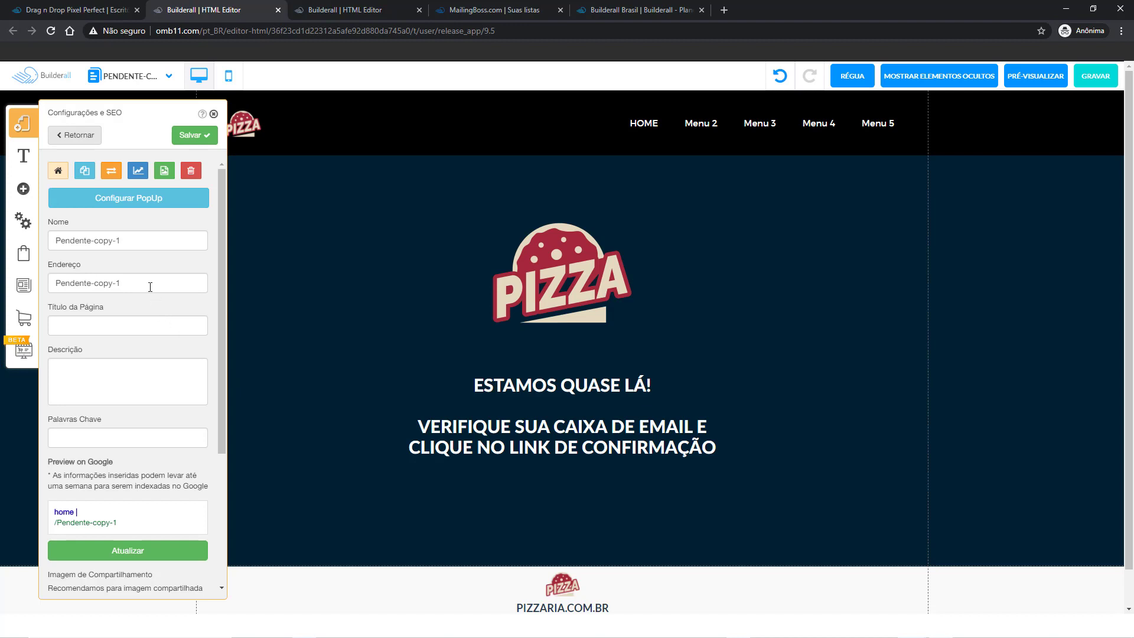
{"action": "key", "text": "alt+Tab"}
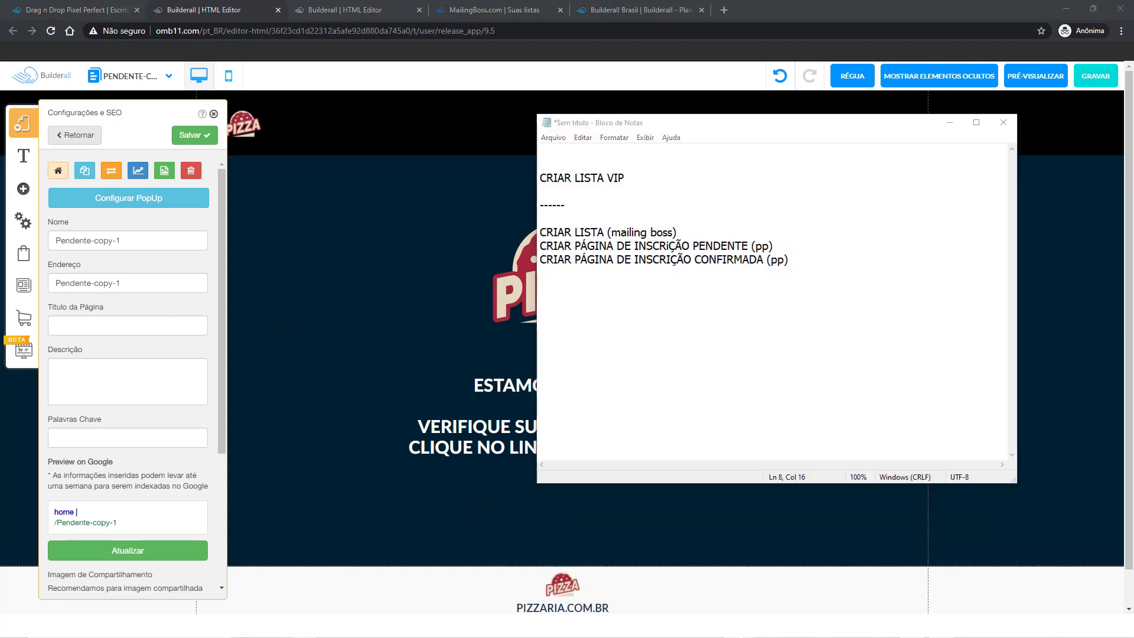
{"action": "key", "text": "alt+Tab"}
{"action": "triple_click", "coordinate": [75, 237]}
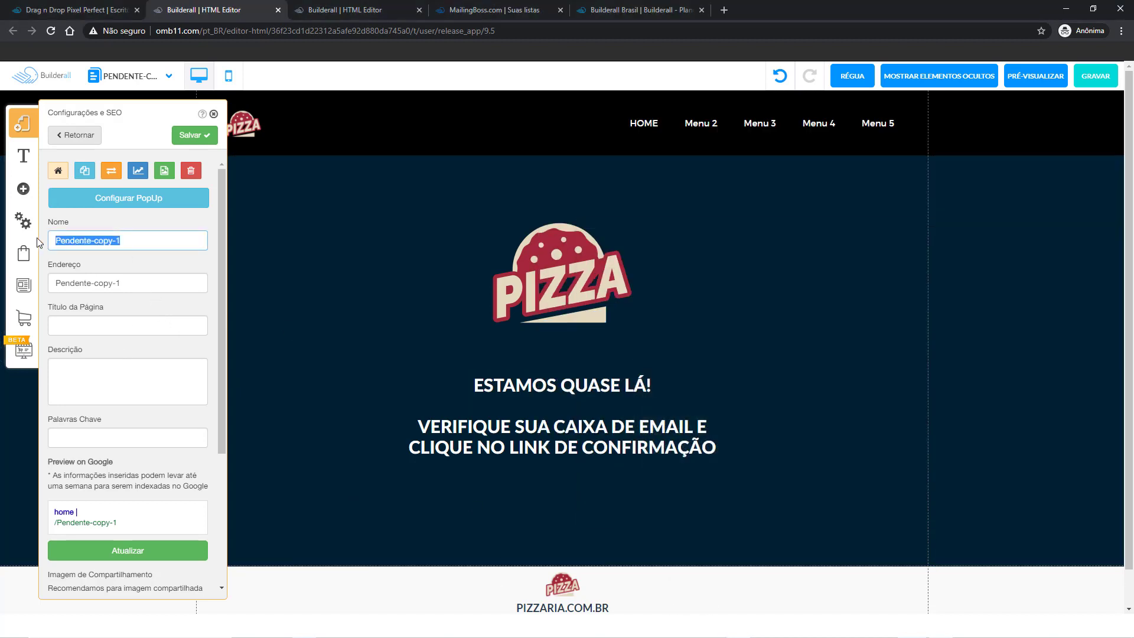
{"action": "type", "text": "CONFIRD"}
{"action": "key", "text": "ctrl+a"}
{"action": "type", "text": "confirmada"}
{"action": "key", "text": "Tab"}
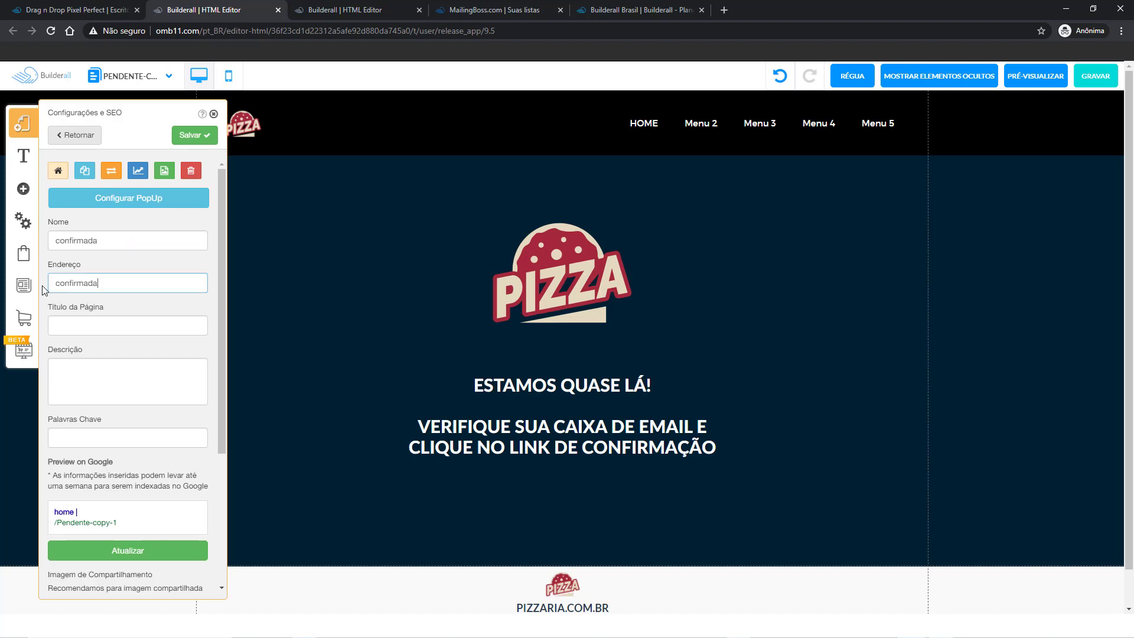
{"action": "left_click", "coordinate": [195, 138]}
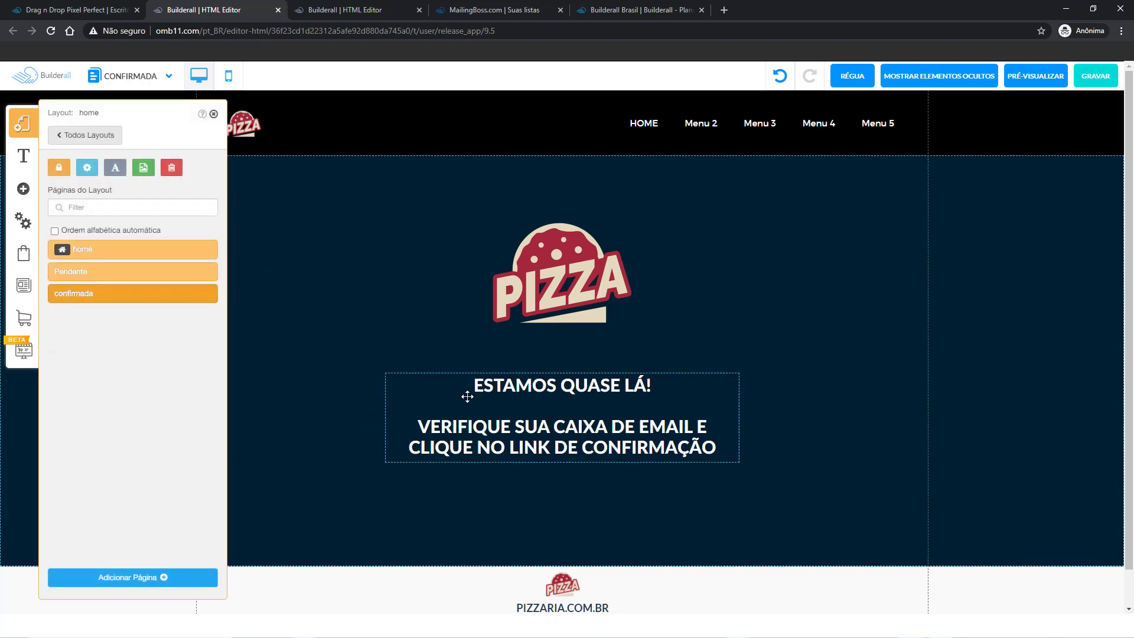
Replace the confirmada page's text with "PARABÉNS! VOCÊ AGORA É NOSSO CLIENTE VIP E SERÁ O PRIMEIRO A SABER DE TODAS AS NOVIDADE!".
{"action": "left_click", "coordinate": [491, 388]}
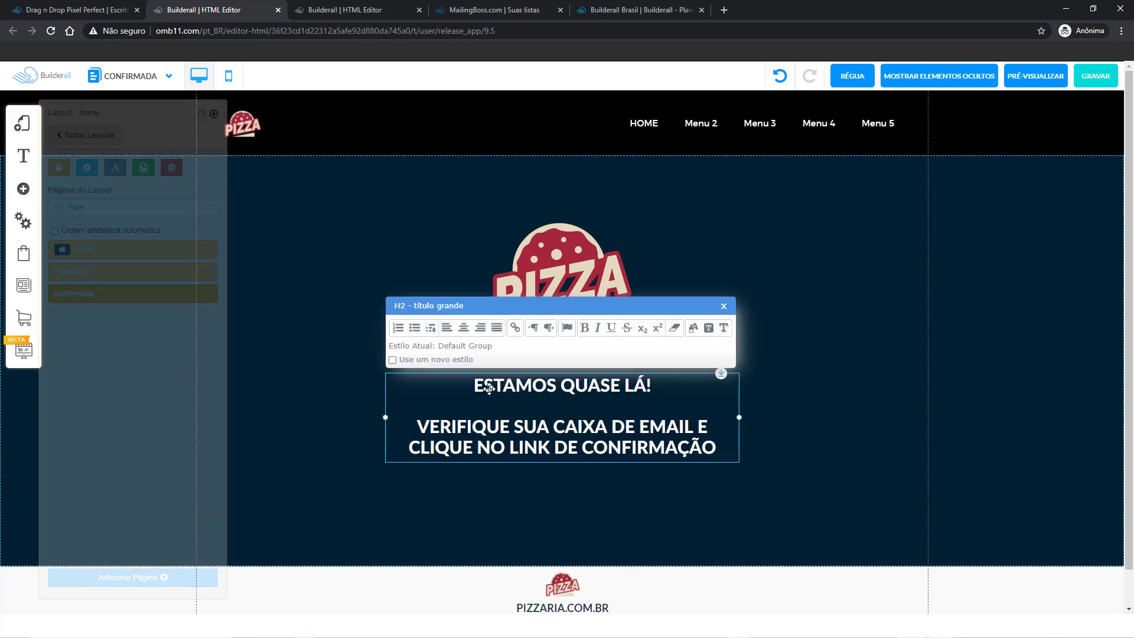
{"action": "triple_click", "coordinate": [511, 394]}
{"action": "type", "text": "PARABÉN!"}
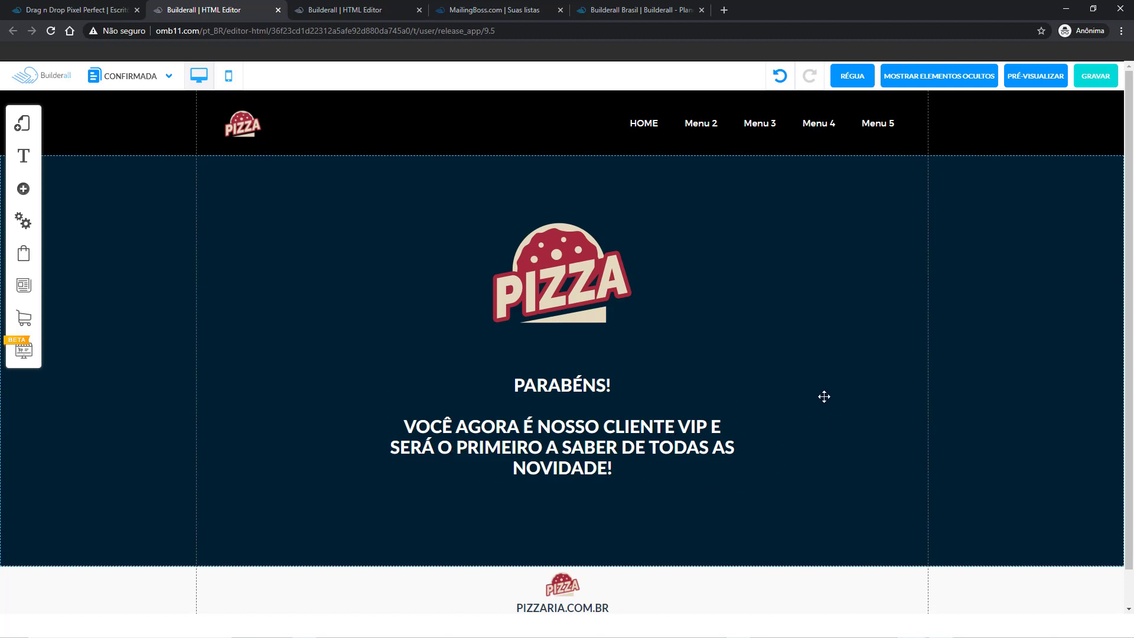
Save the site with the confirmada page's changes included.
{"action": "left_click", "coordinate": [23, 124]}
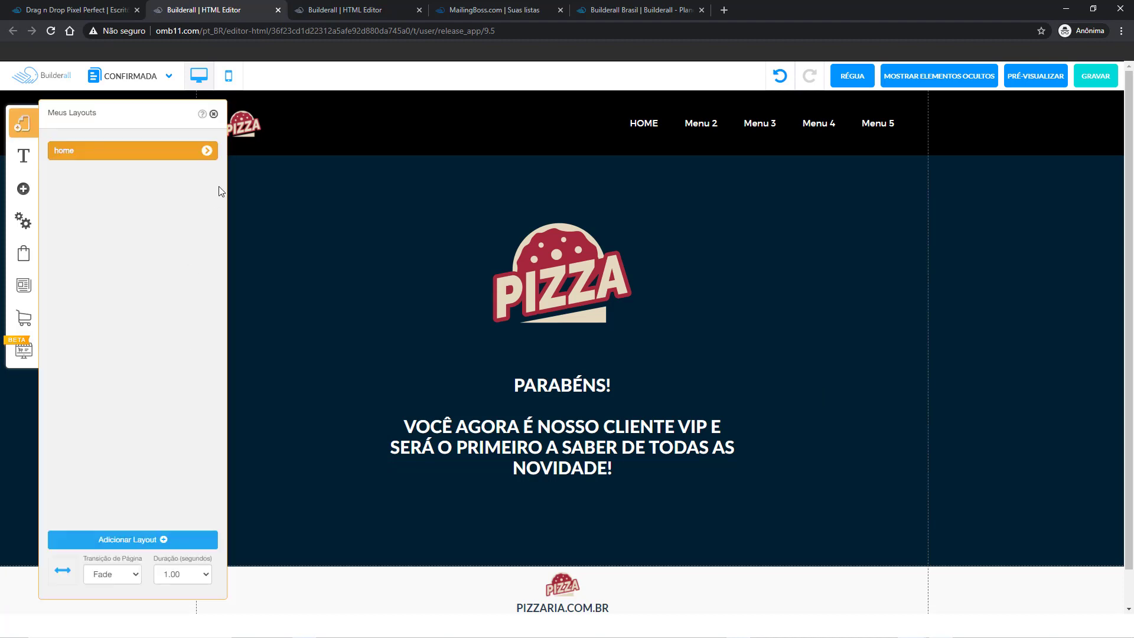
{"action": "left_click", "coordinate": [1095, 75]}
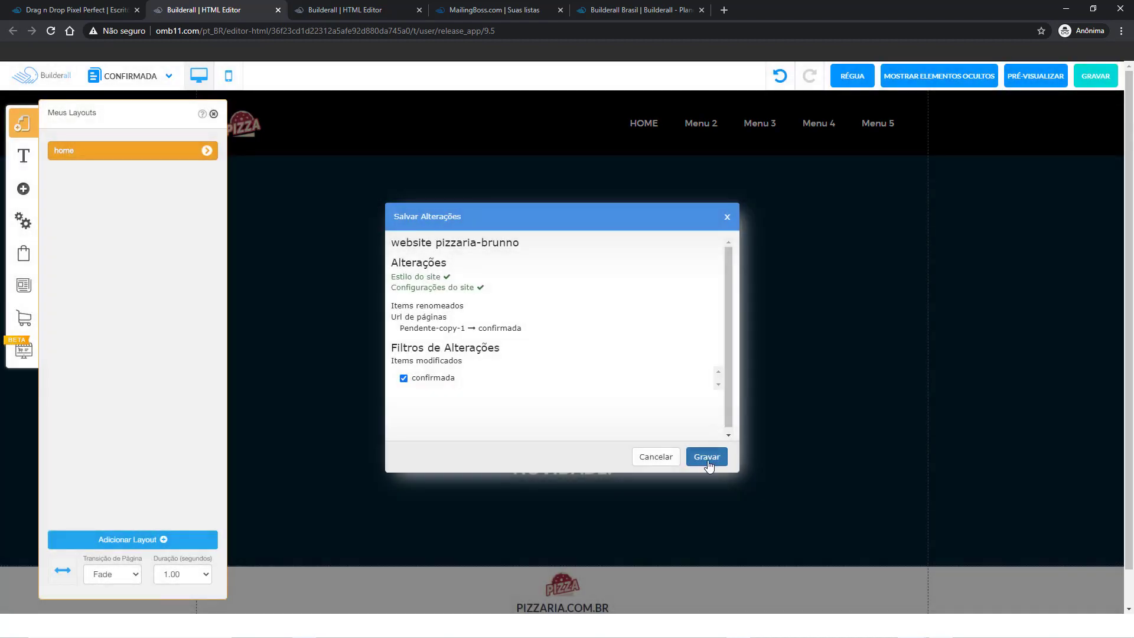
{"action": "left_click", "coordinate": [707, 457]}
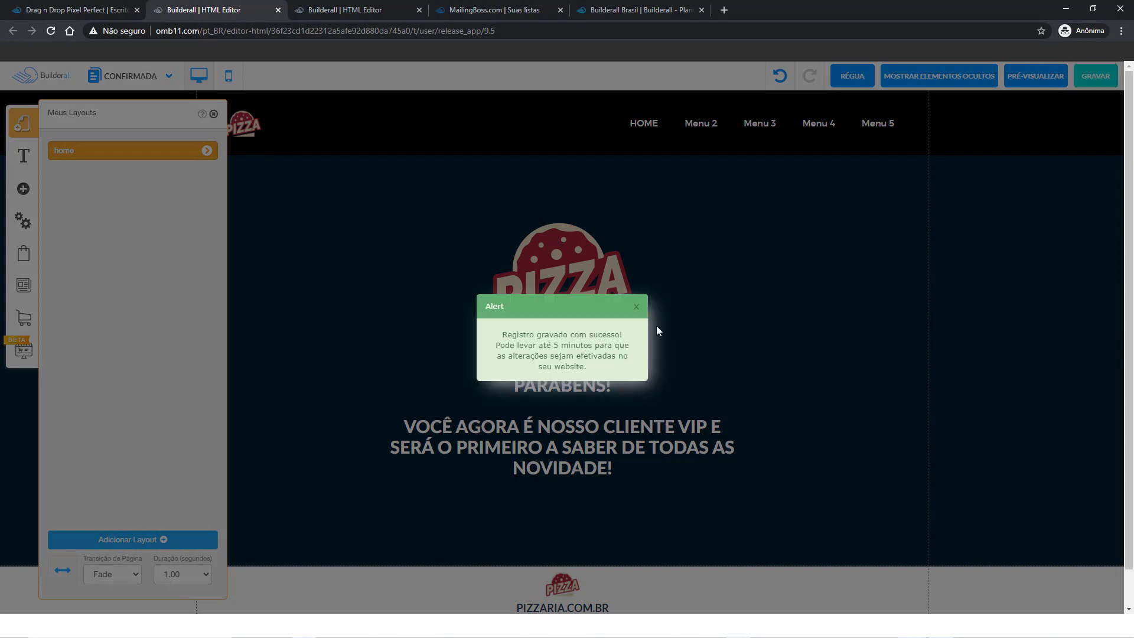
{"action": "left_click", "coordinate": [638, 307]}
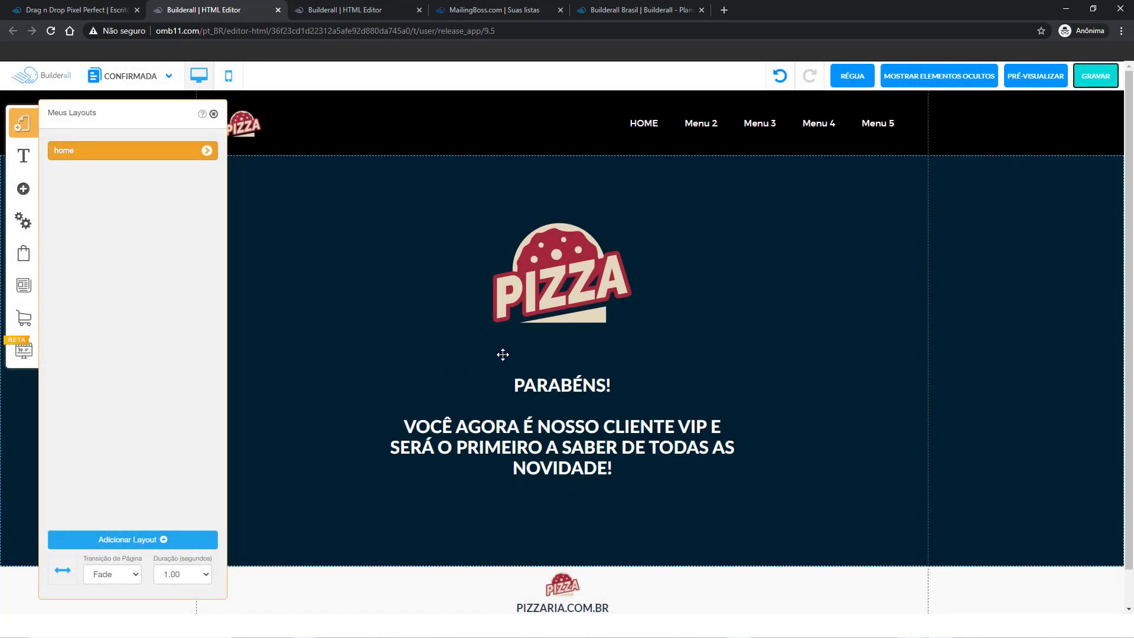
Open the home page and connect its opt-in form to the MailingBoss list "Lista Vip Pizzaria".
{"action": "left_click", "coordinate": [159, 75]}
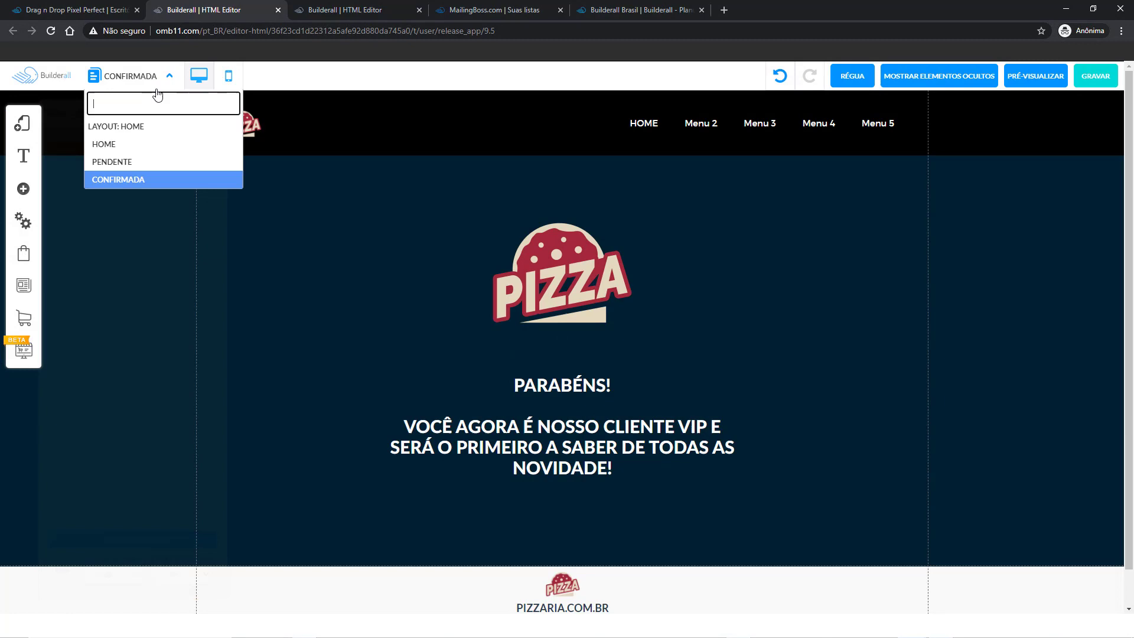
{"action": "left_click", "coordinate": [116, 147]}
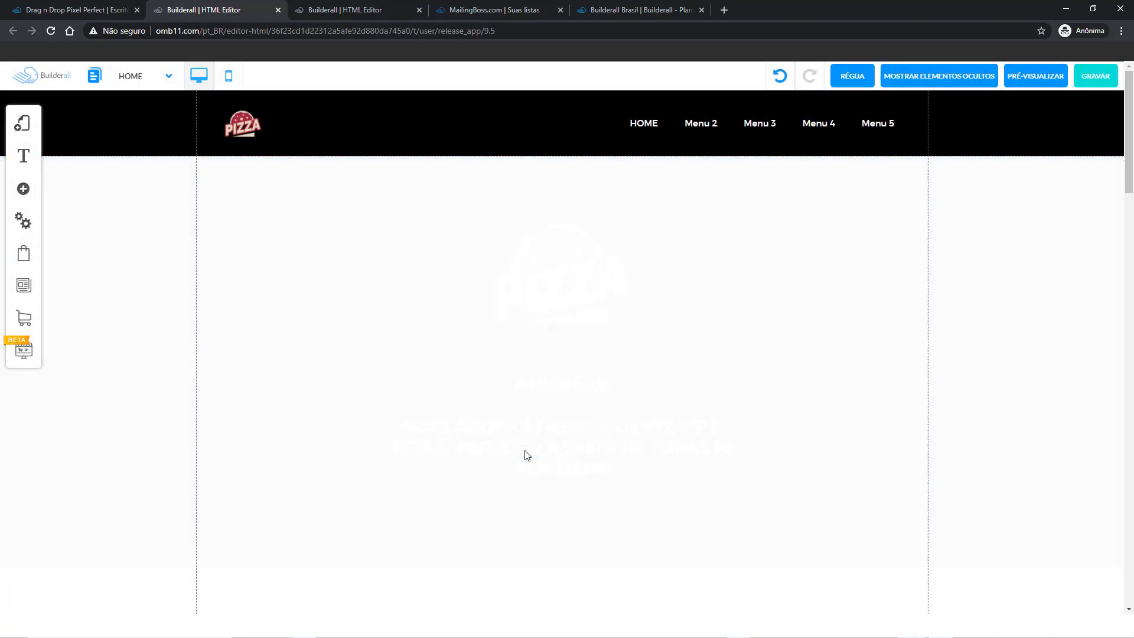
{"action": "scroll", "coordinate": [533, 473], "scroll_direction": "down", "scroll_amount": 5}
{"action": "scroll", "coordinate": [533, 473], "scroll_direction": "down", "scroll_amount": 15}
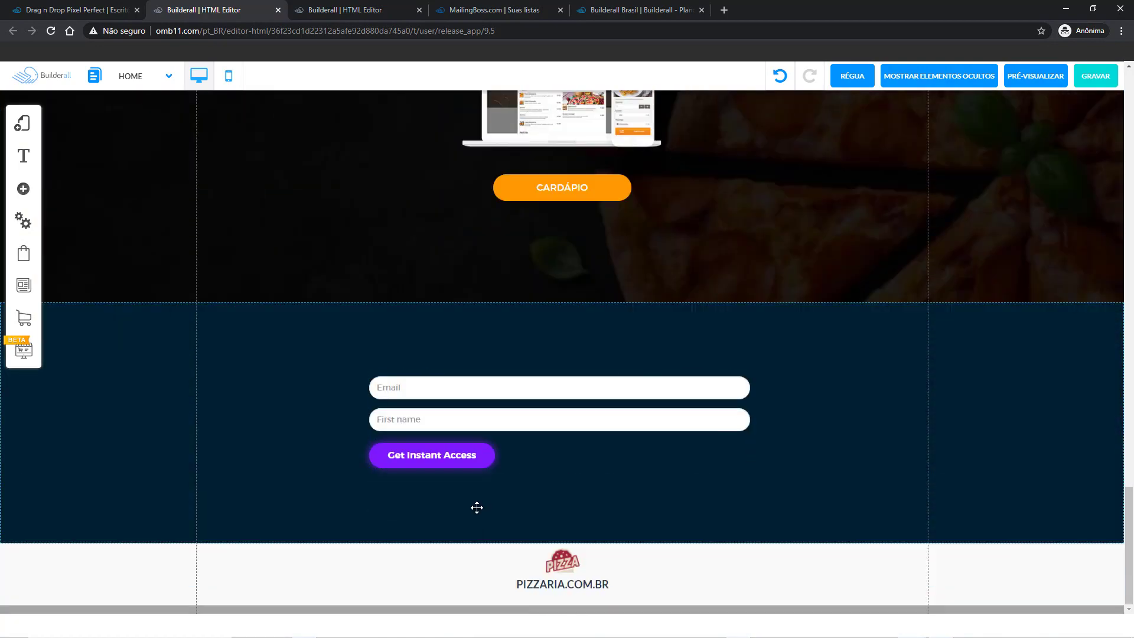
{"action": "left_click", "coordinate": [450, 397]}
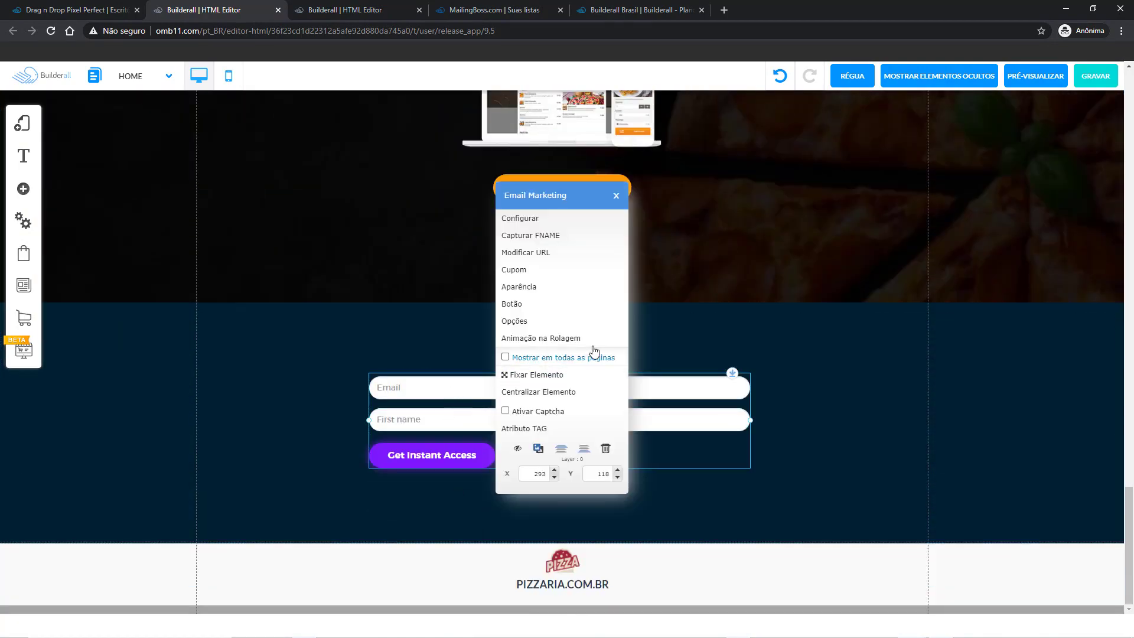
{"action": "left_click", "coordinate": [562, 220]}
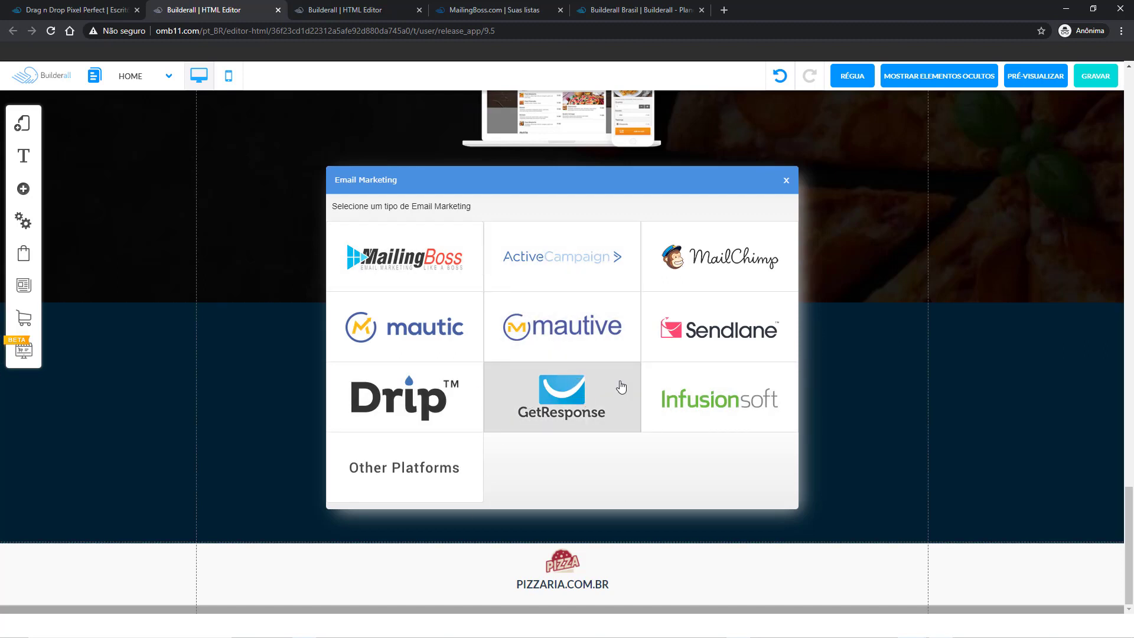
{"action": "left_click", "coordinate": [420, 261]}
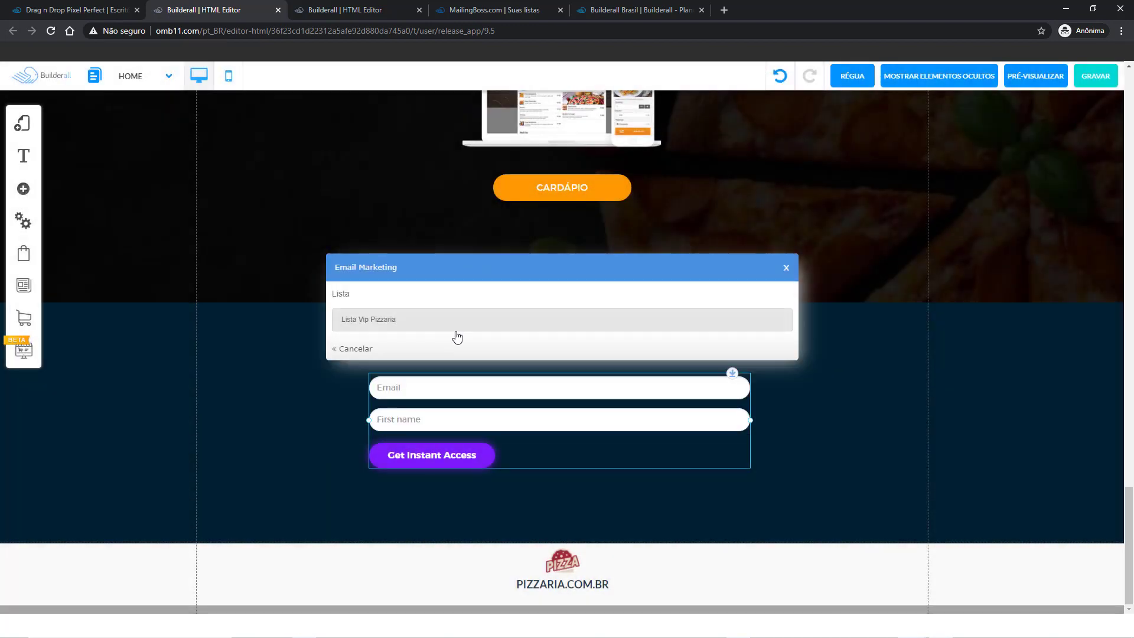
{"action": "left_click", "coordinate": [387, 321]}
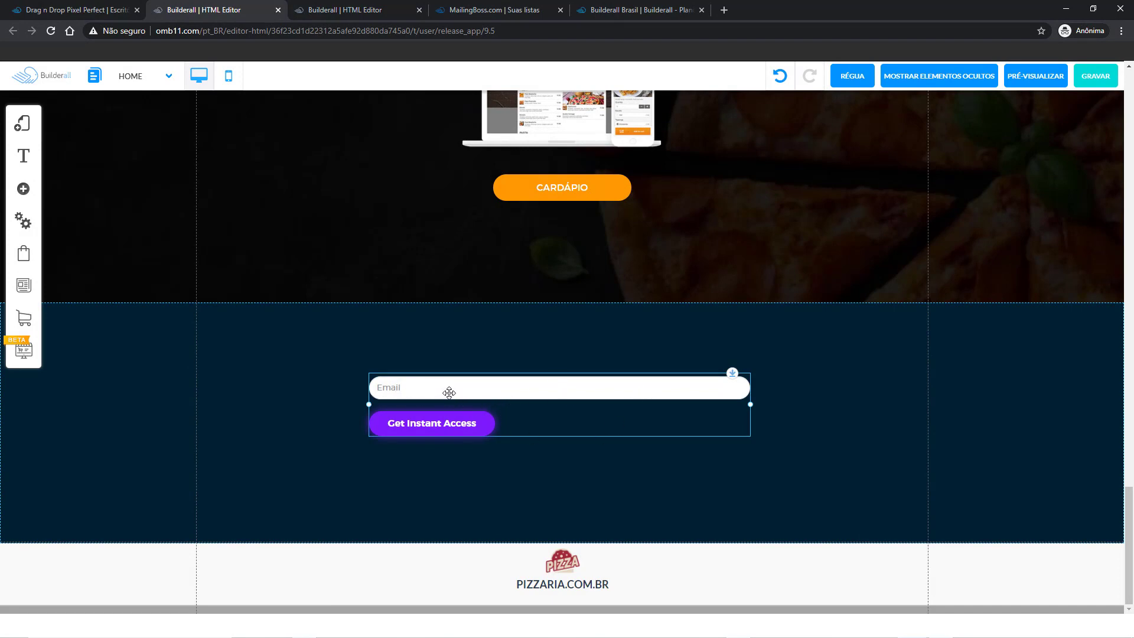
Move the opt-in form slightly lower and set its button text to "INSCREVA-SE AQUI".
{"action": "mouse_move", "coordinate": [449, 392]}
{"action": "left_mouse_down"}
{"action": "mouse_move", "coordinate": [478, 405]}
{"action": "mouse_move", "coordinate": [452, 408]}
{"action": "left_mouse_up"}
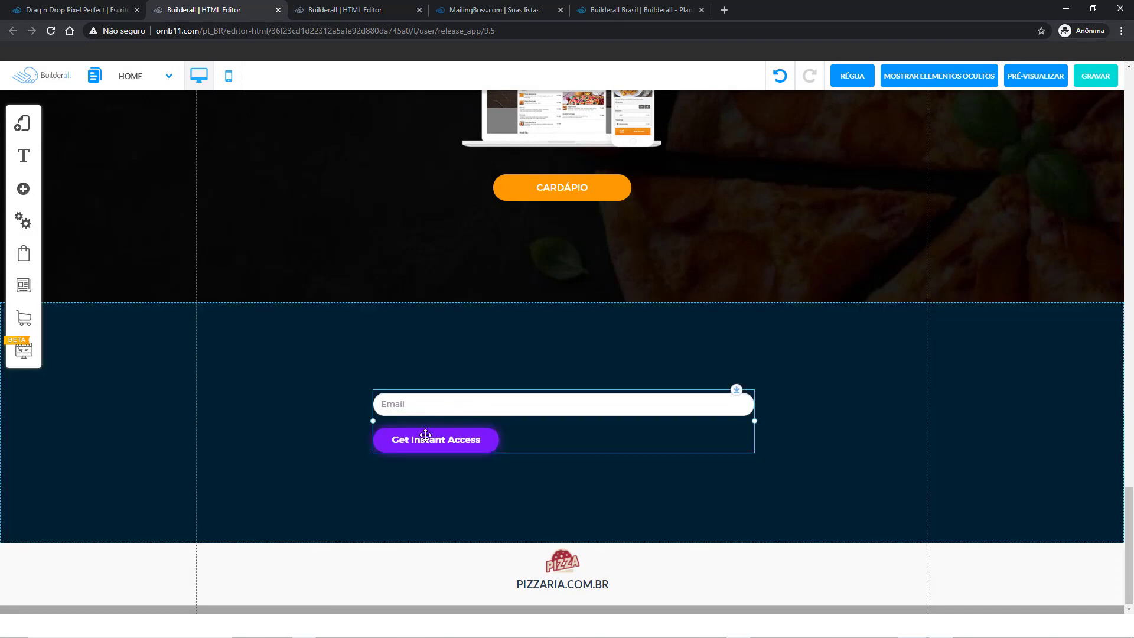
{"action": "left_click", "coordinate": [447, 445]}
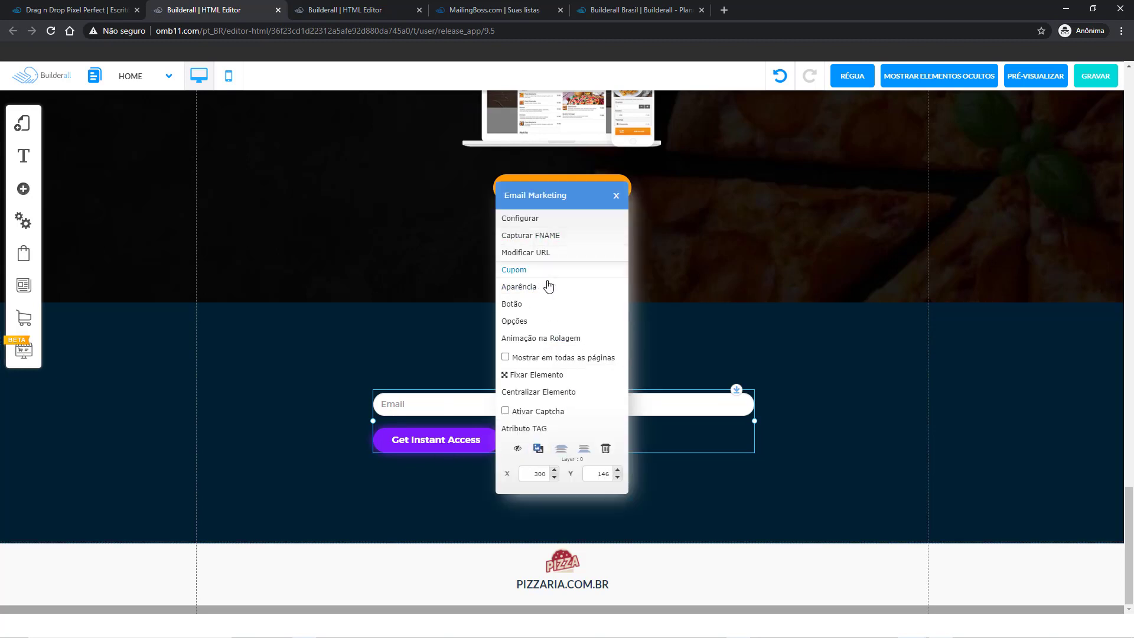
{"action": "left_click", "coordinate": [549, 304]}
{"action": "left_click_drag", "start_coordinate": [572, 196], "coordinate": [461, 195]}
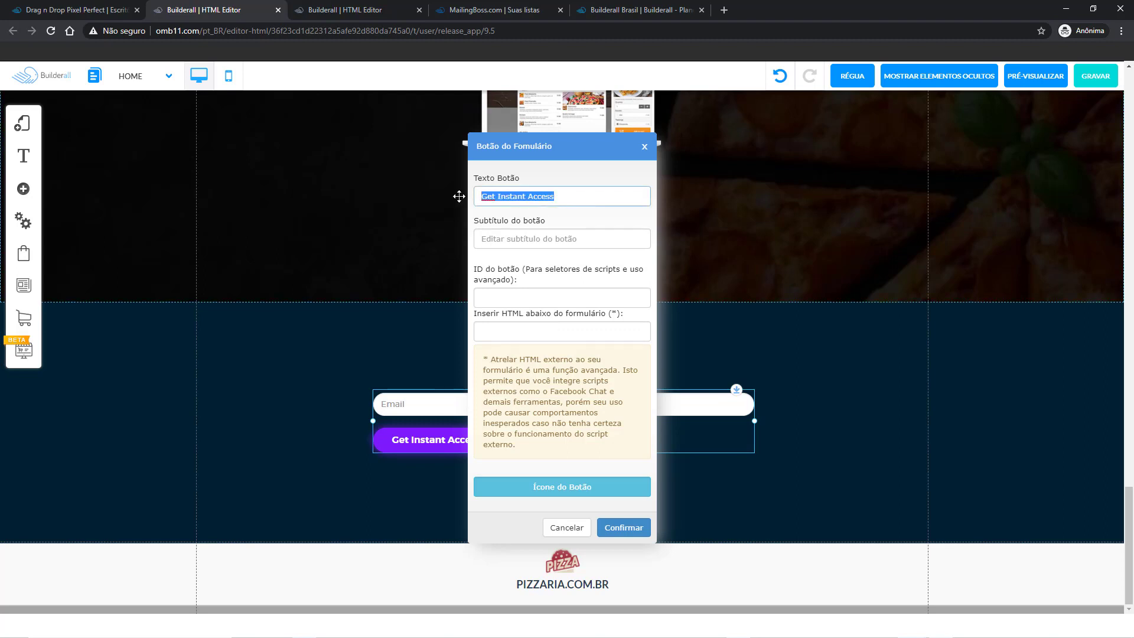
{"action": "type", "text": "INSCREVA-SE AQUI"}
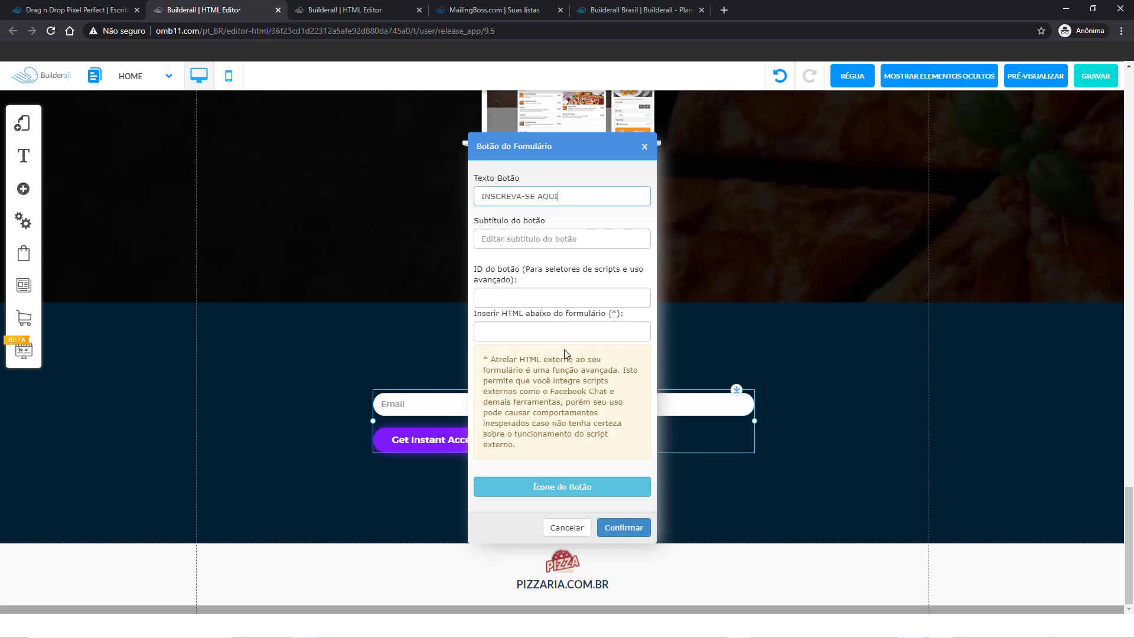
{"action": "left_click", "coordinate": [627, 529]}
{"action": "left_click", "coordinate": [661, 438]}
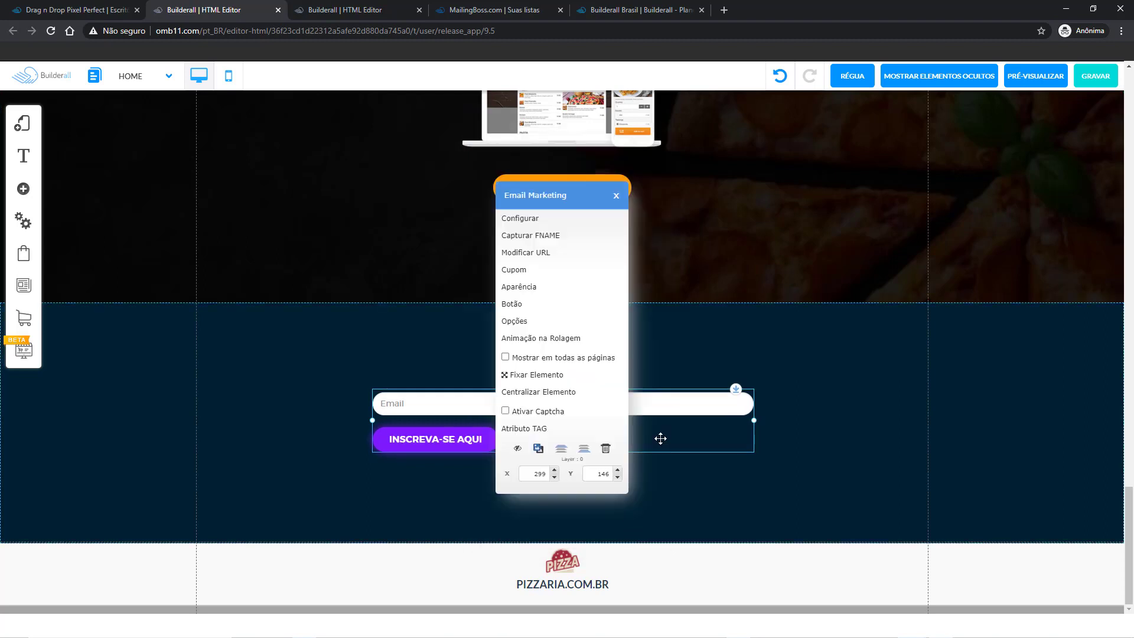
{"action": "left_click", "coordinate": [646, 518]}
Open the opt-in form's URL settings and set the language to Português.
{"action": "left_click", "coordinate": [579, 421]}
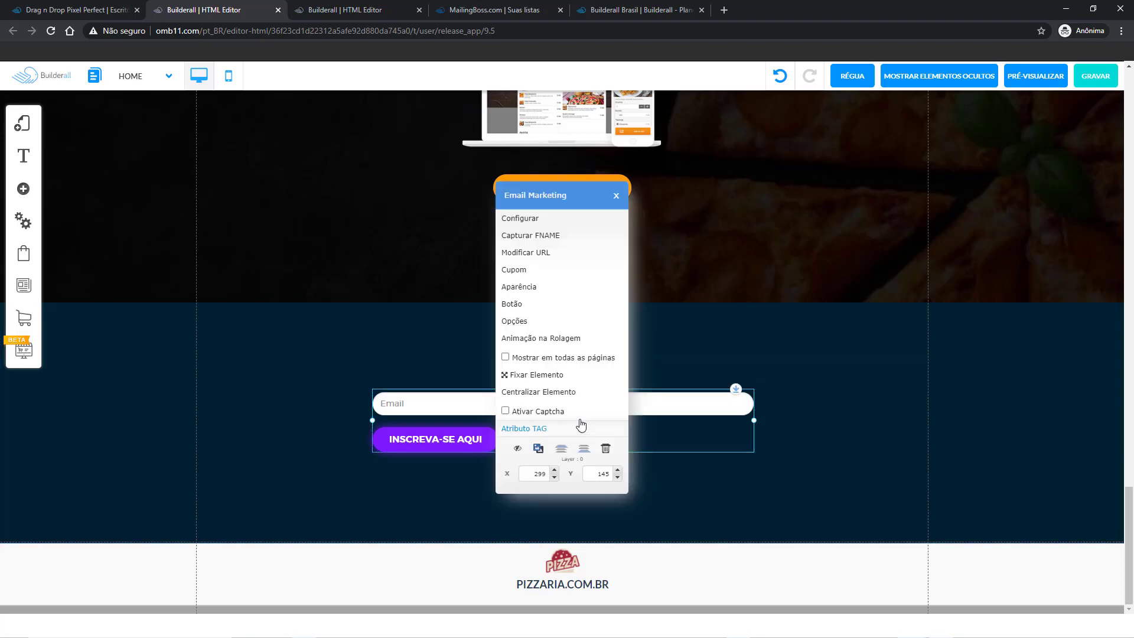
{"action": "left_click", "coordinate": [543, 257]}
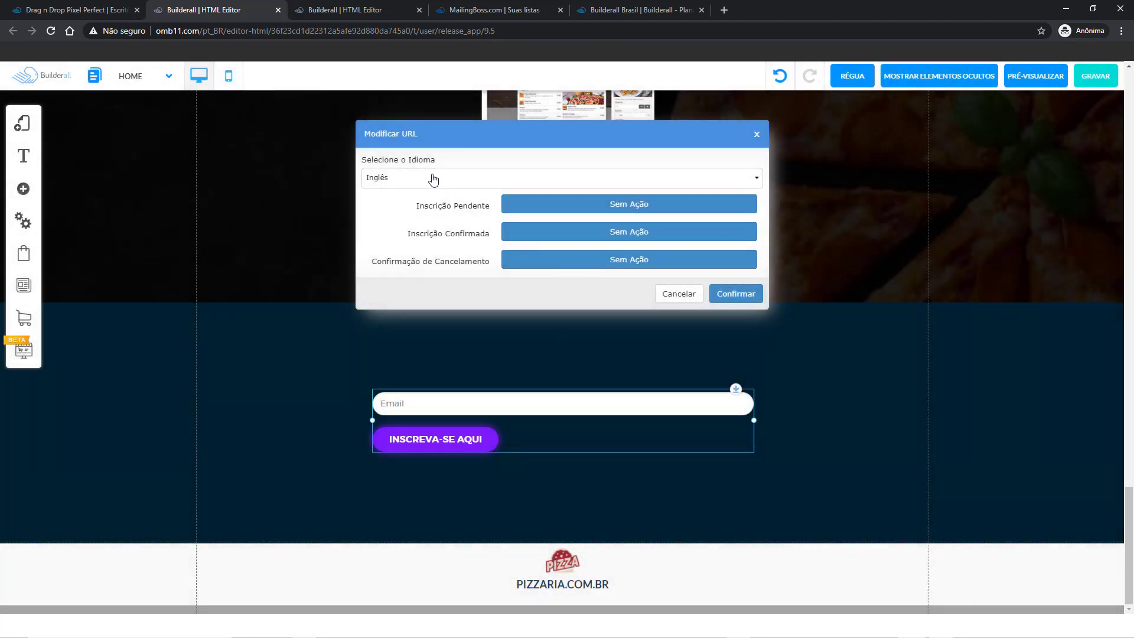
{"action": "left_click", "coordinate": [433, 179]}
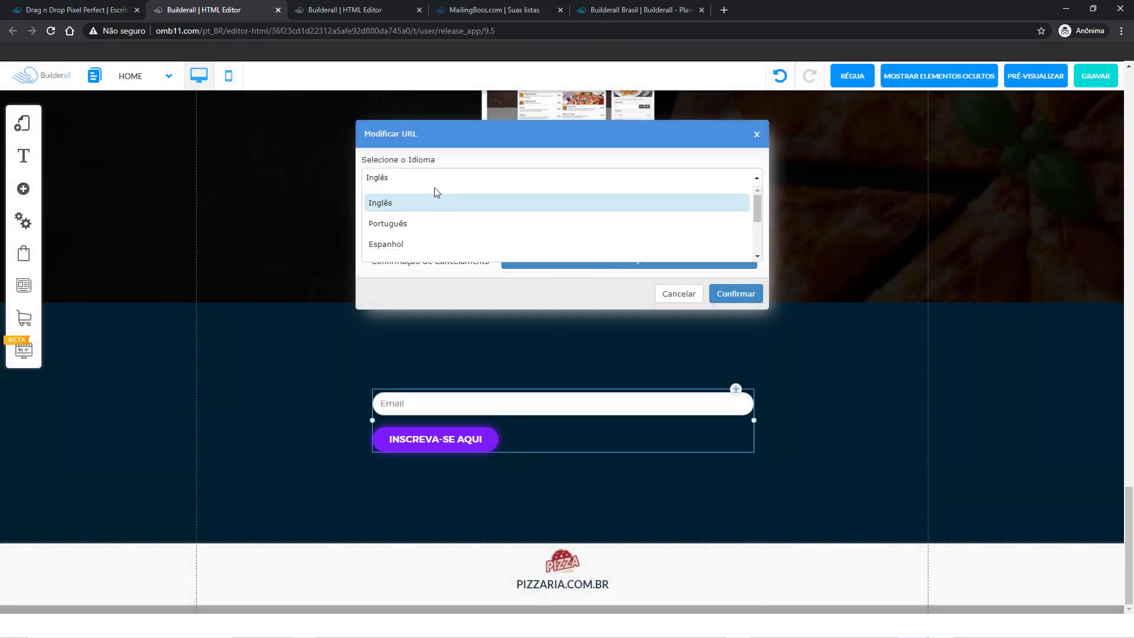
{"action": "left_click", "coordinate": [435, 223]}
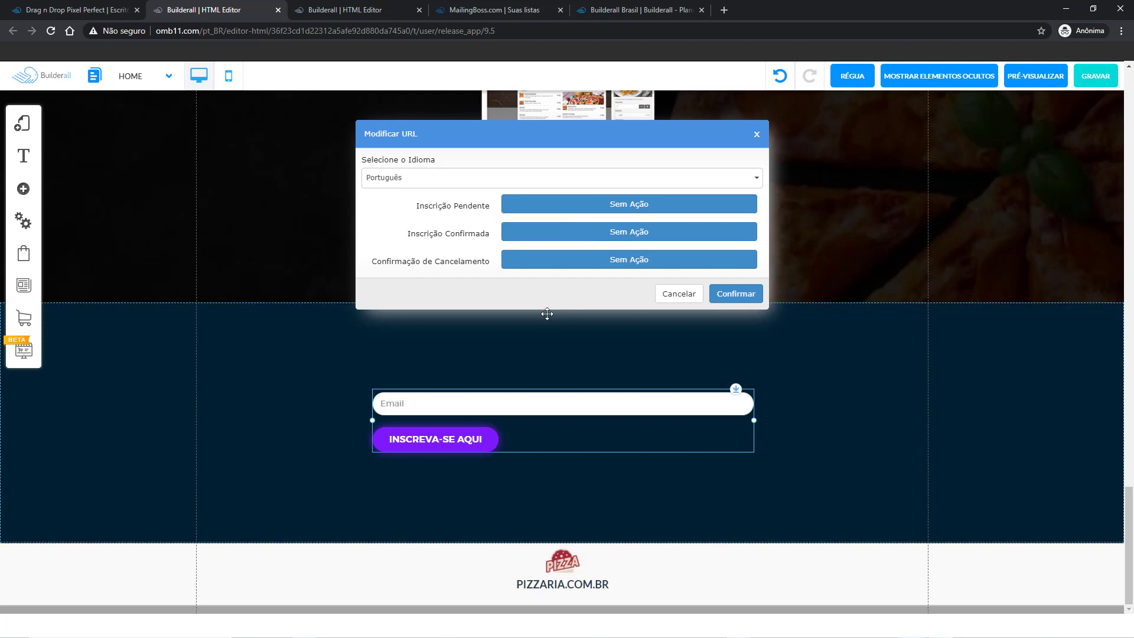
Link the form's pending subscription (Inscrição Pendente) to the Pendente page.
{"action": "left_click", "coordinate": [634, 208]}
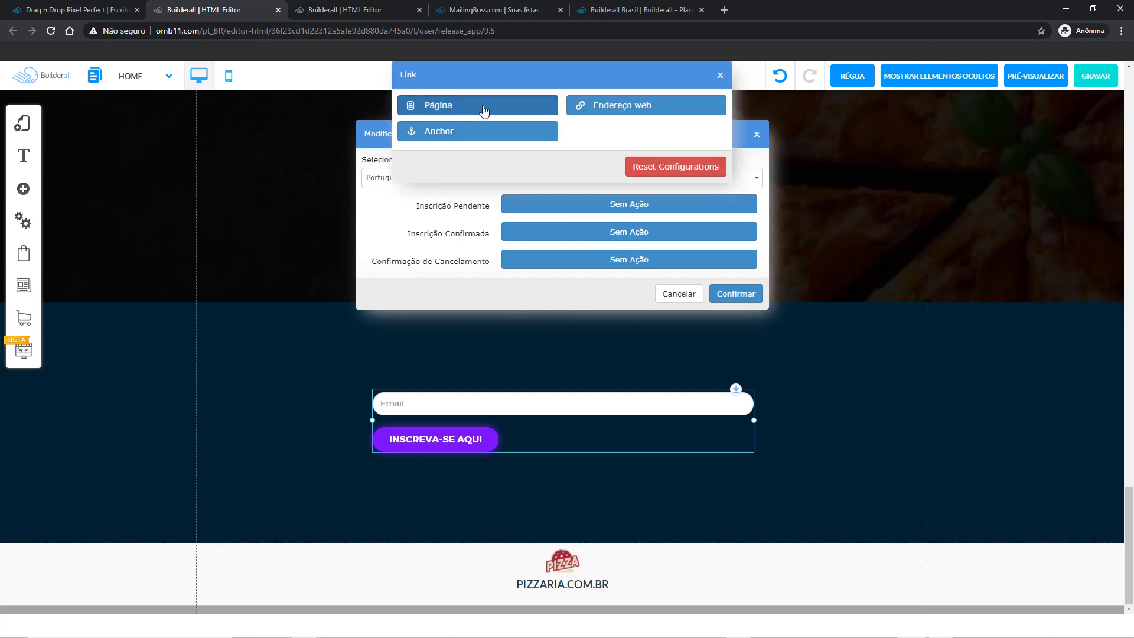
{"action": "left_click", "coordinate": [485, 111]}
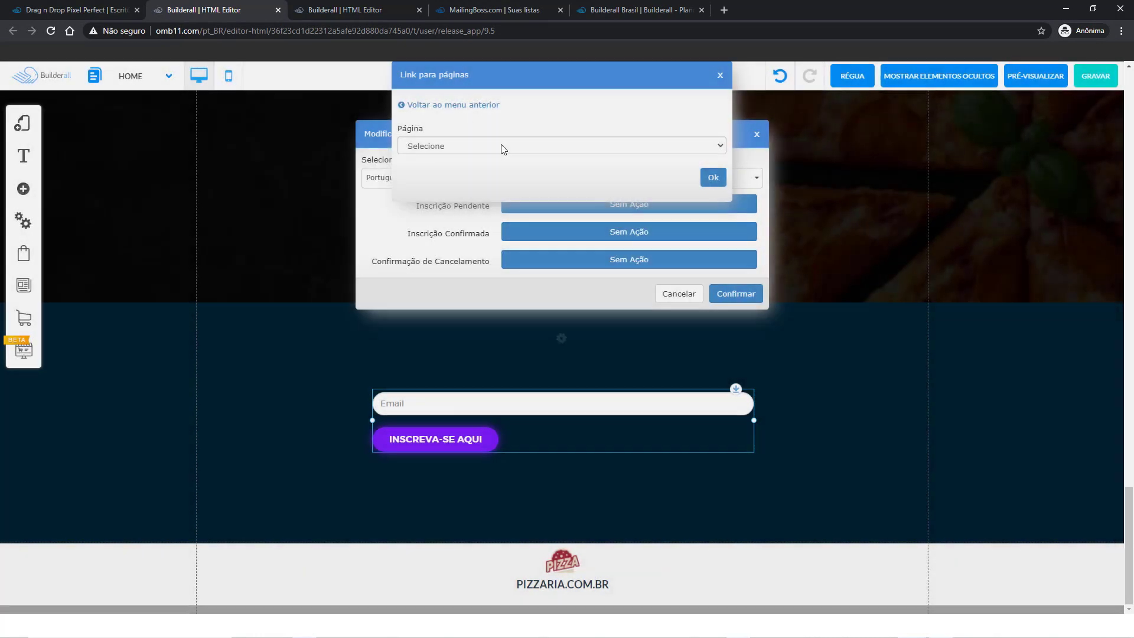
{"action": "left_click", "coordinate": [501, 145]}
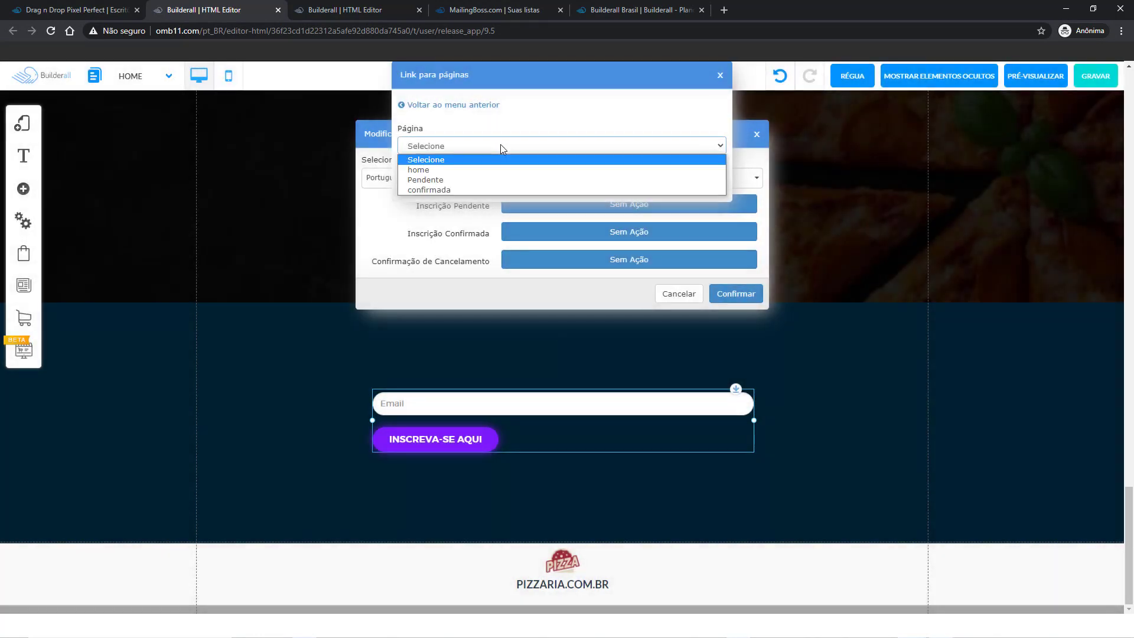
{"action": "left_click", "coordinate": [510, 180]}
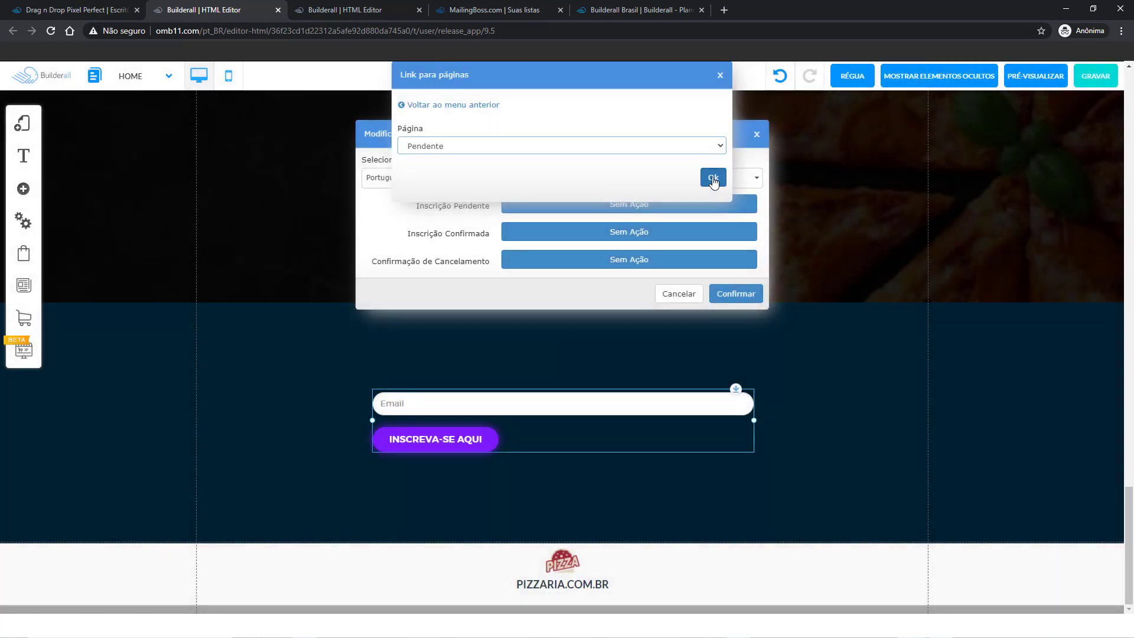
{"action": "left_click", "coordinate": [713, 179]}
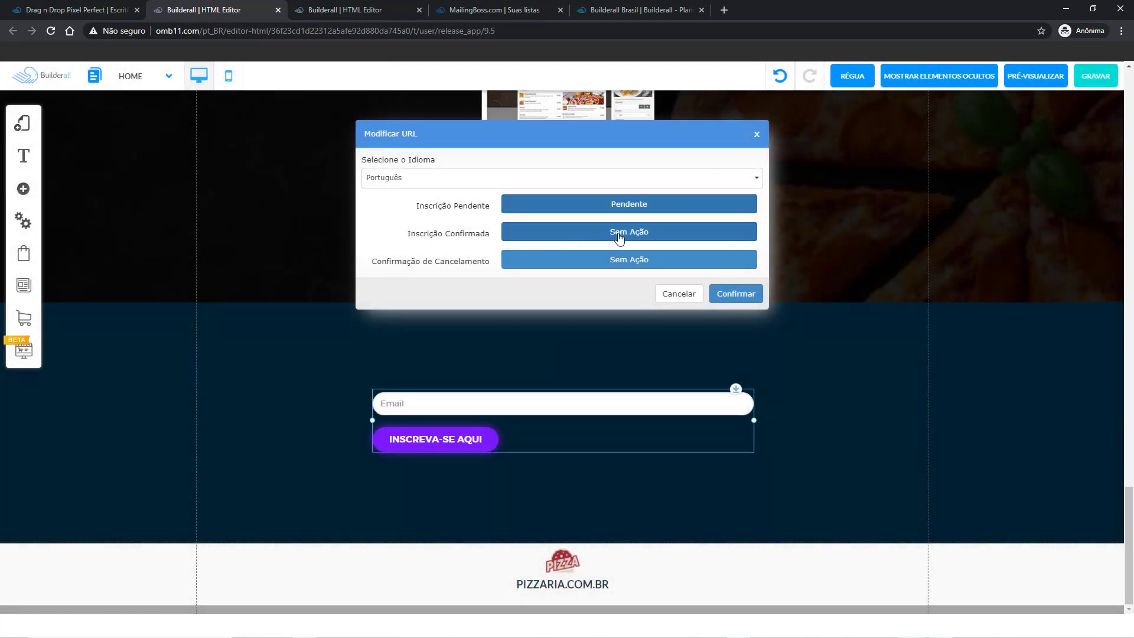
Link the form's confirmed subscription (Inscrição Confirmada) to the confirmada page and apply the URL settings.
{"action": "left_click", "coordinate": [619, 236]}
{"action": "left_click", "coordinate": [476, 107]}
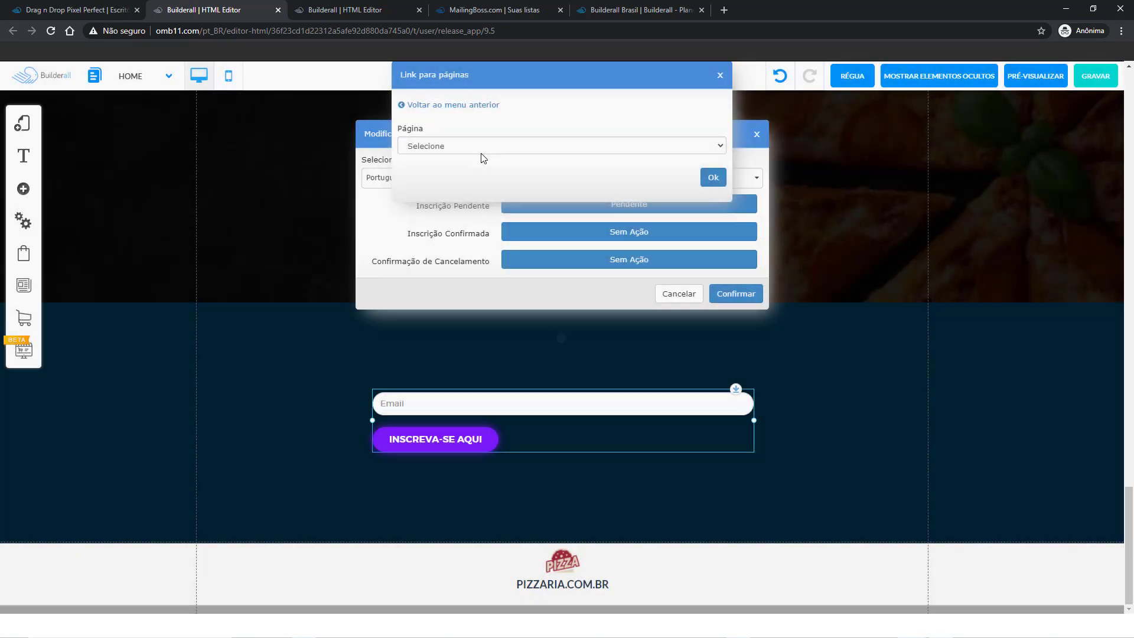
{"action": "left_click", "coordinate": [480, 148]}
{"action": "left_click", "coordinate": [477, 185]}
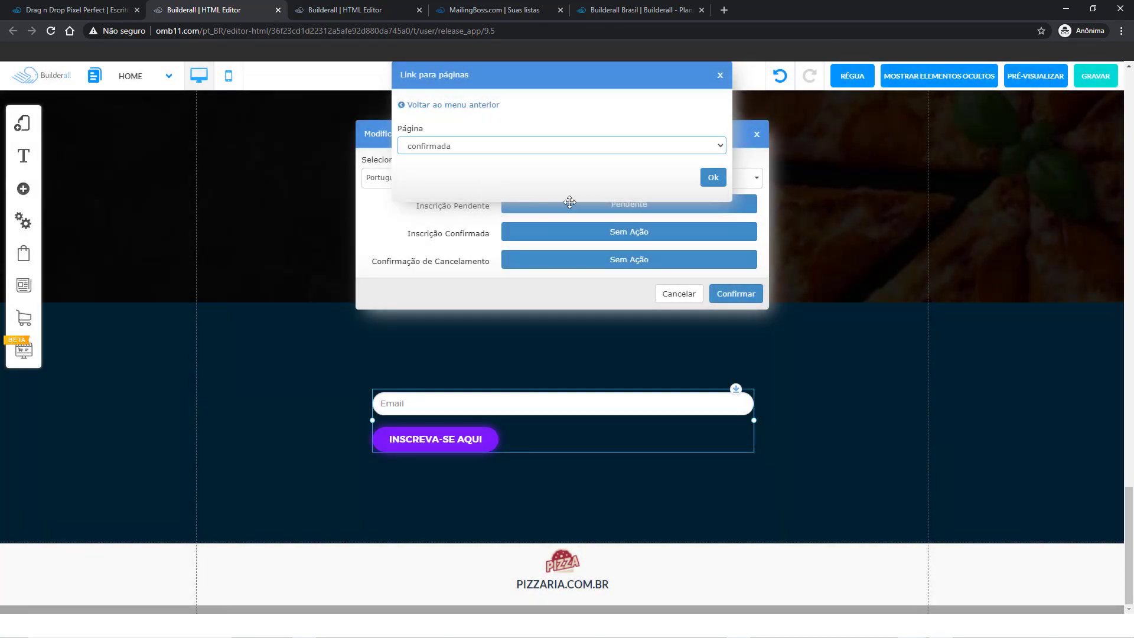
{"action": "left_click", "coordinate": [712, 177]}
{"action": "left_click", "coordinate": [742, 296]}
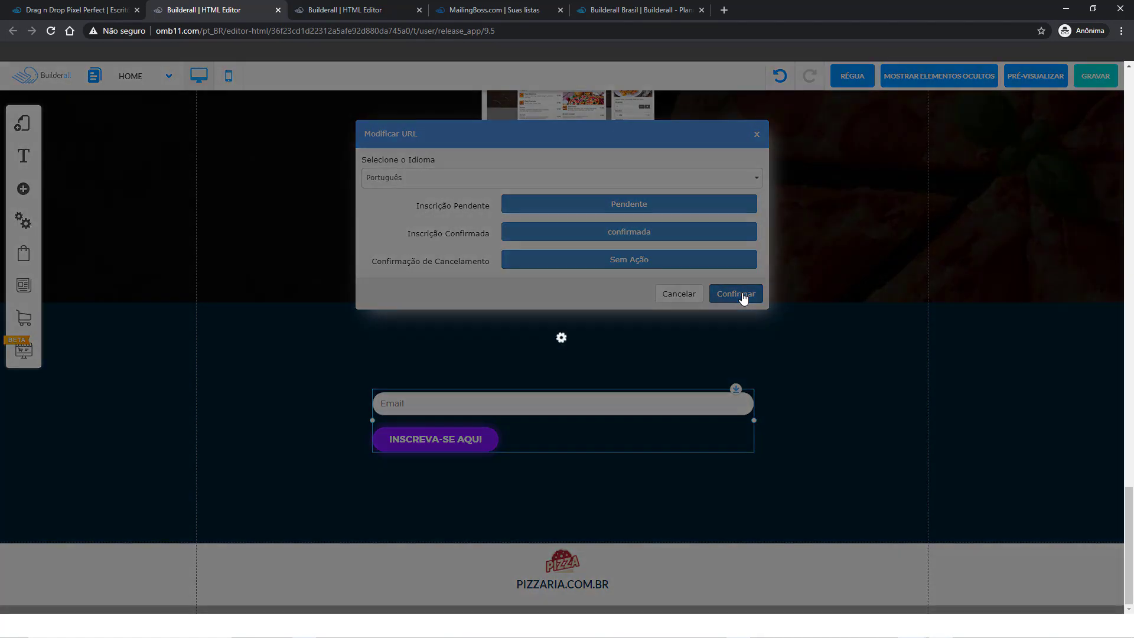
{"action": "left_click", "coordinate": [615, 371]}
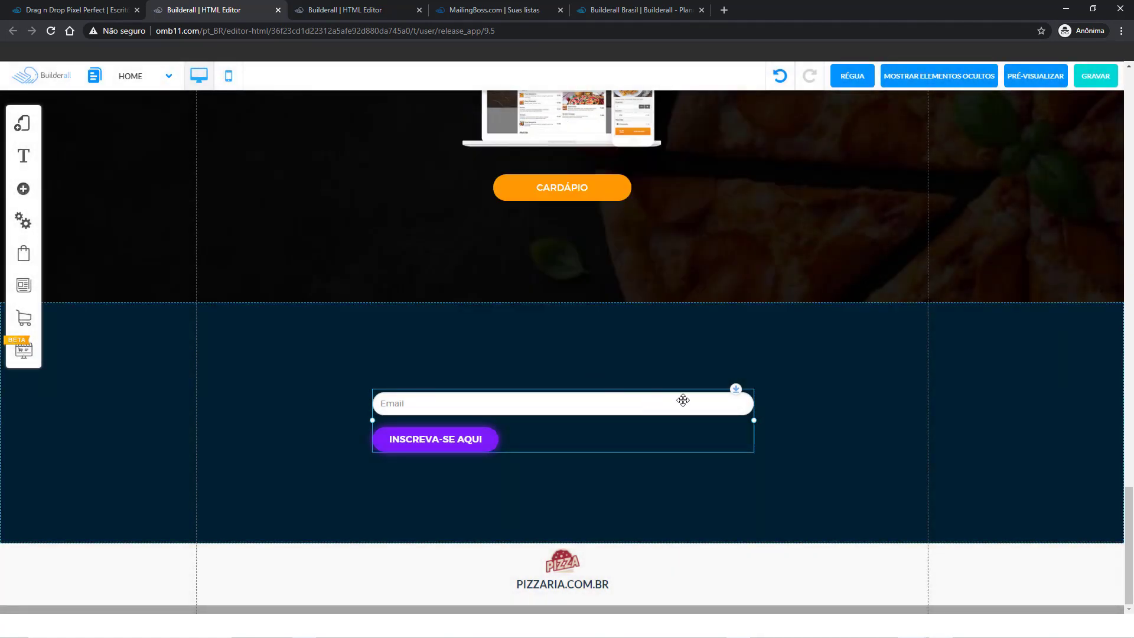
Add a large H2 heading above the opt-in form reading "SE INSCREVA EM NOSSA LISTA!".
{"action": "left_click", "coordinate": [23, 188]}
{"action": "left_click", "coordinate": [106, 176]}
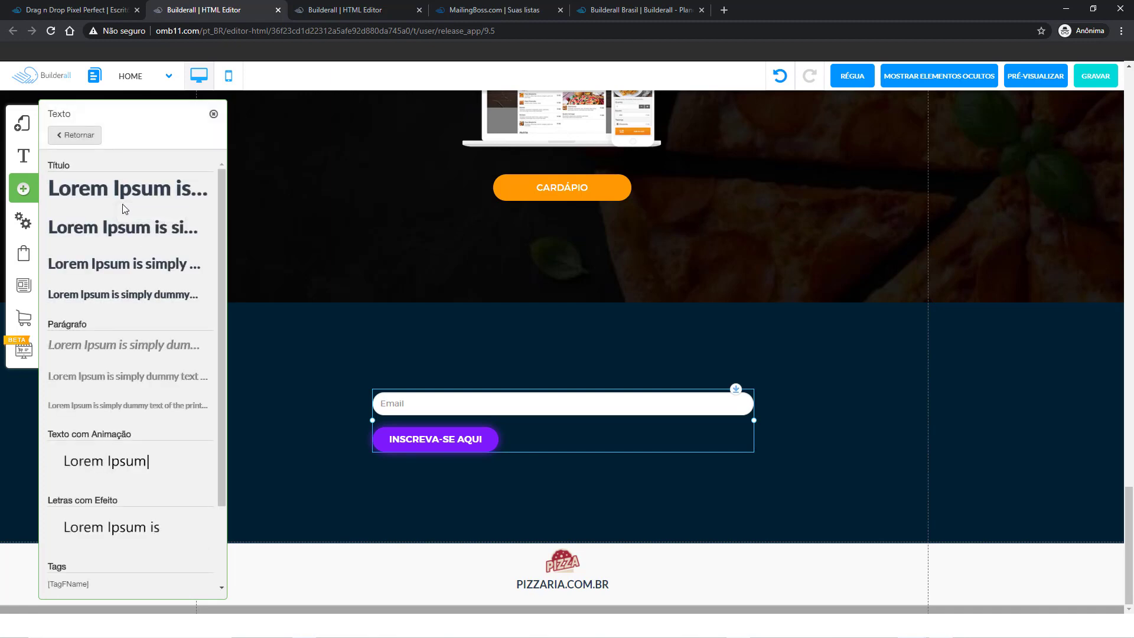
{"action": "left_click_drag", "start_coordinate": [124, 237], "coordinate": [412, 352]}
{"action": "left_click", "coordinate": [613, 349]}
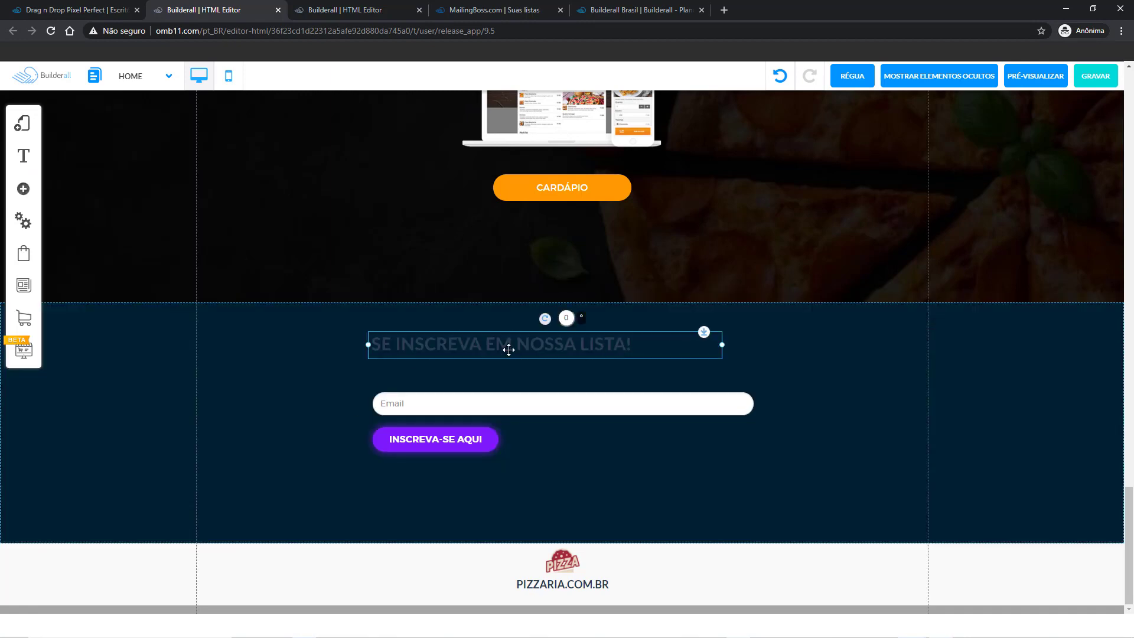
Center the heading above the opt-in form and set its text color to white.
{"action": "right_click", "coordinate": [508, 350]}
{"action": "left_click", "coordinate": [505, 350]}
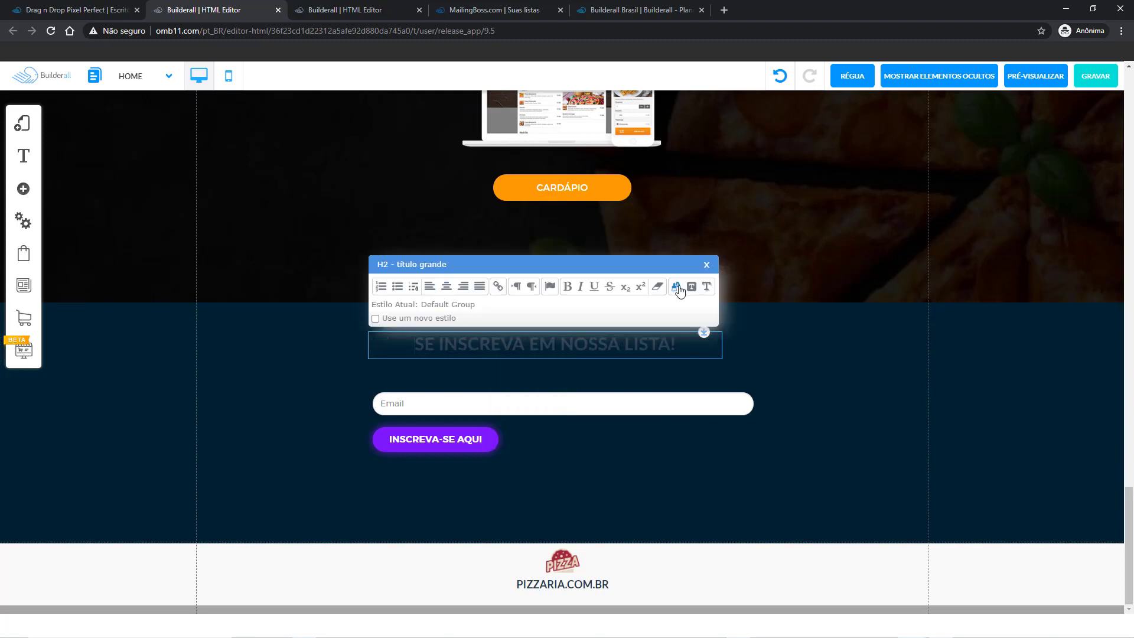
{"action": "left_click", "coordinate": [677, 287]}
{"action": "left_click", "coordinate": [507, 148]}
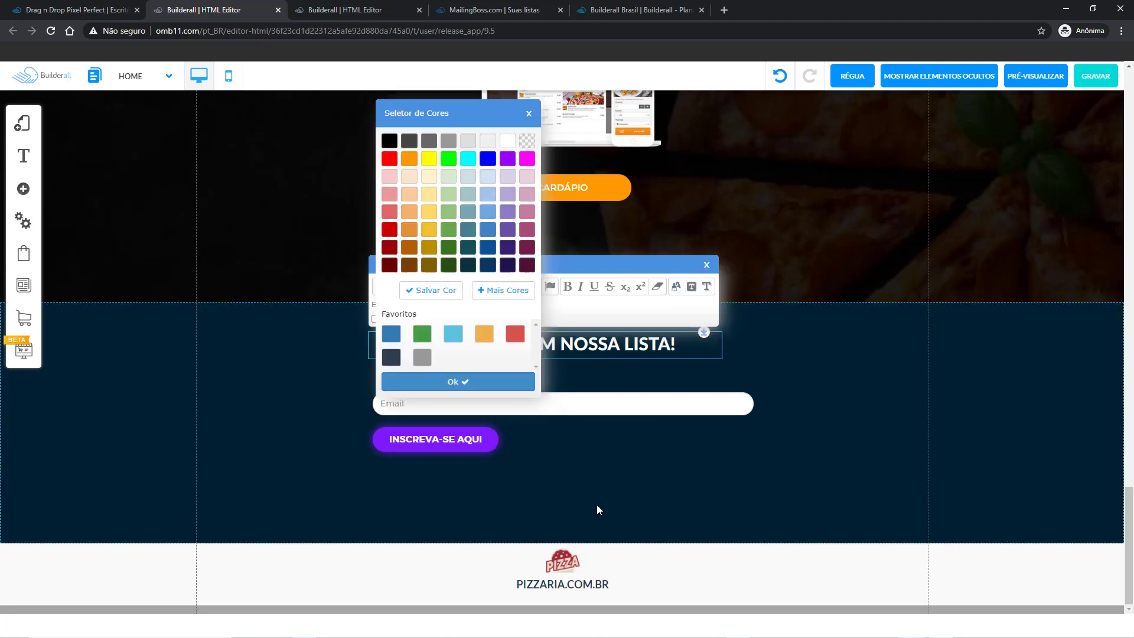
Accept the heading's text color and center the heading element horizontally above the opt-in form.
{"action": "left_click", "coordinate": [597, 504]}
{"action": "left_click", "coordinate": [542, 367]}
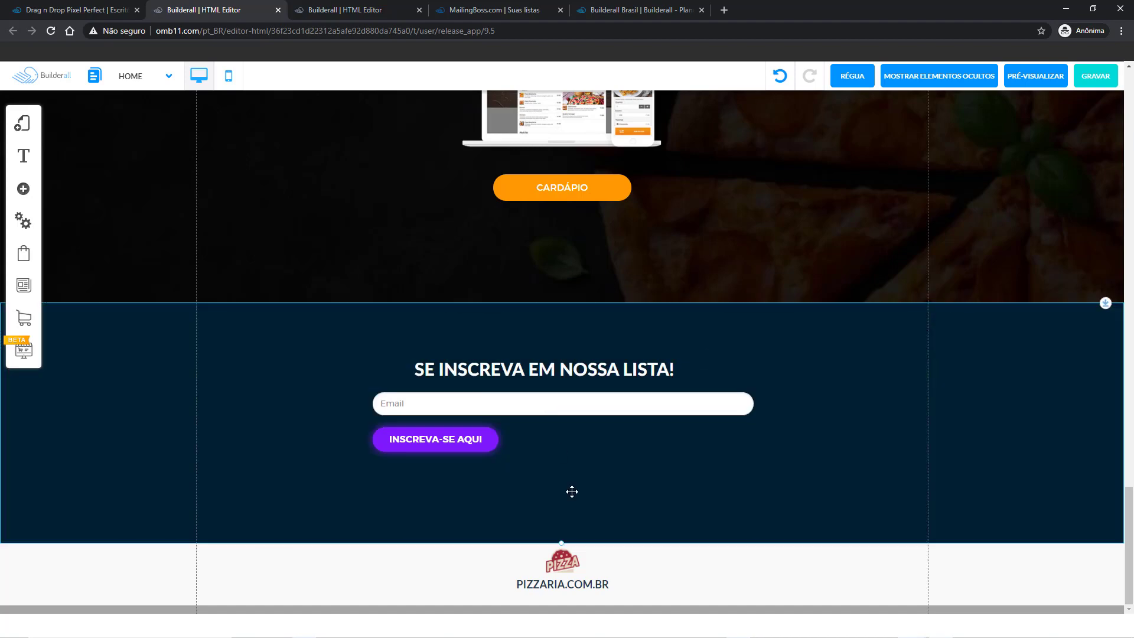
{"action": "right_click", "coordinate": [552, 373]}
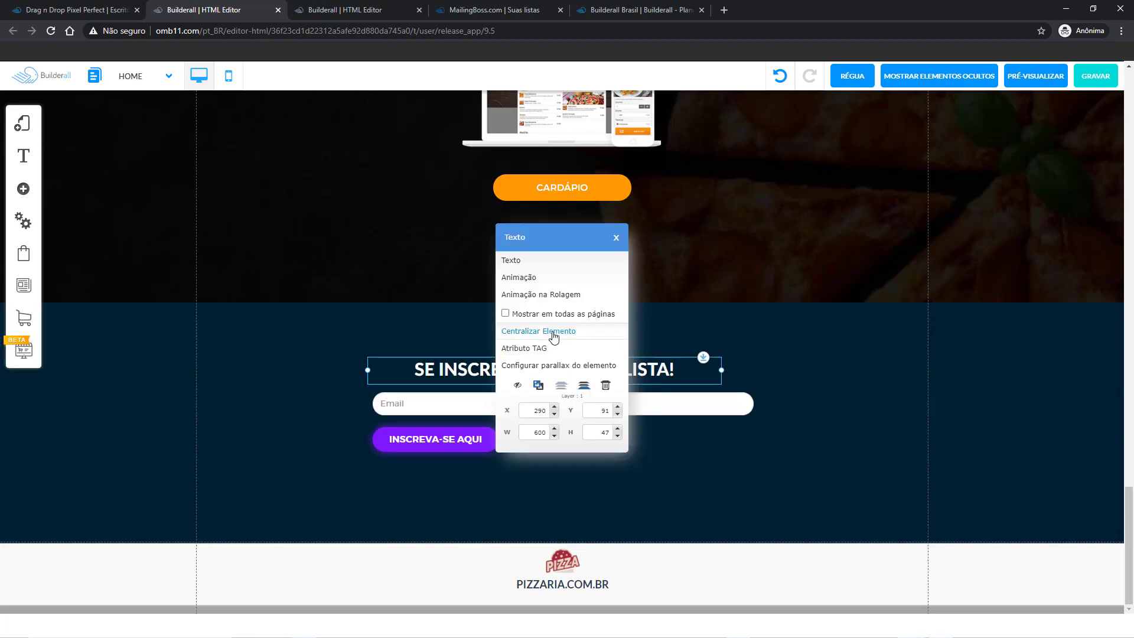
{"action": "left_click", "coordinate": [554, 332]}
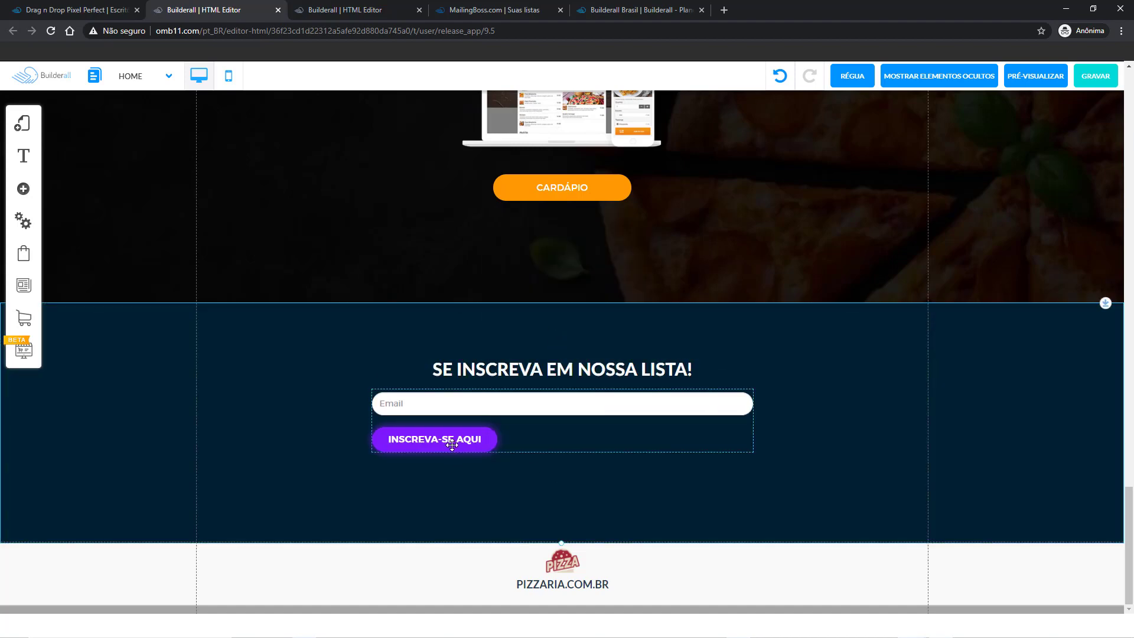
Look through the customizable parts of the opt-in form's custom appearance style, then leave the style settings.
{"action": "right_click", "coordinate": [409, 440]}
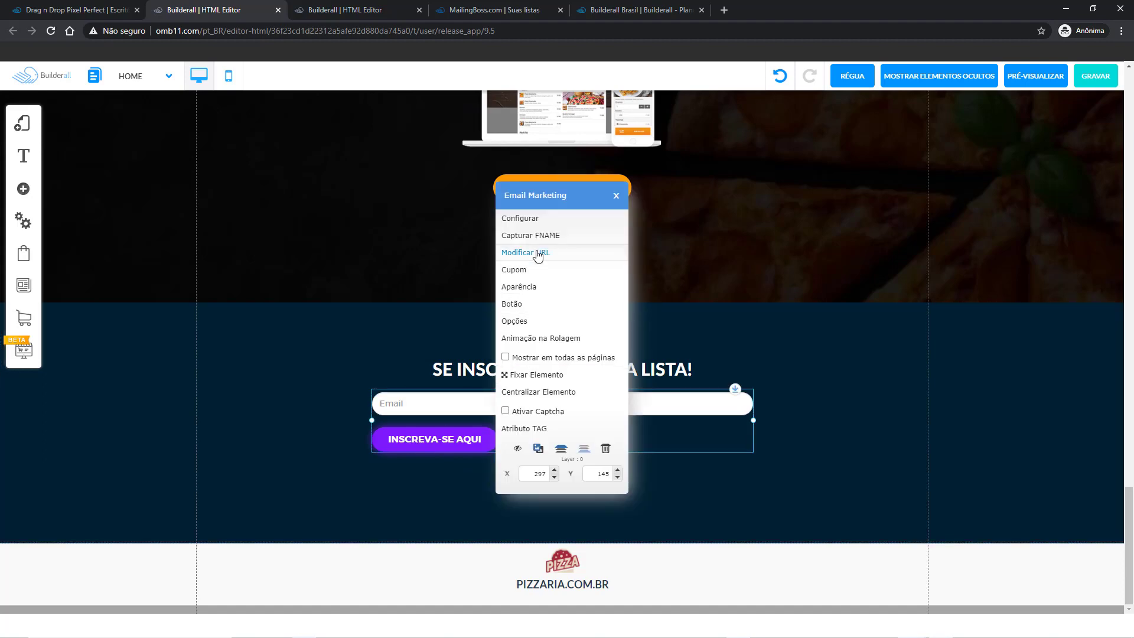
{"action": "left_click", "coordinate": [525, 287]}
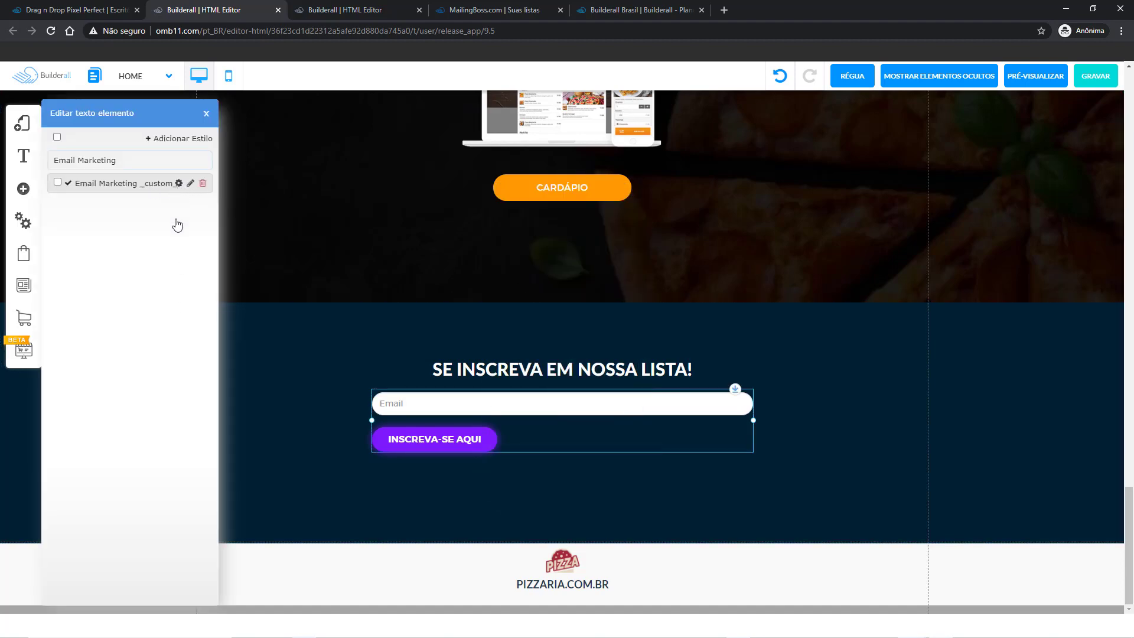
{"action": "left_click", "coordinate": [179, 183]}
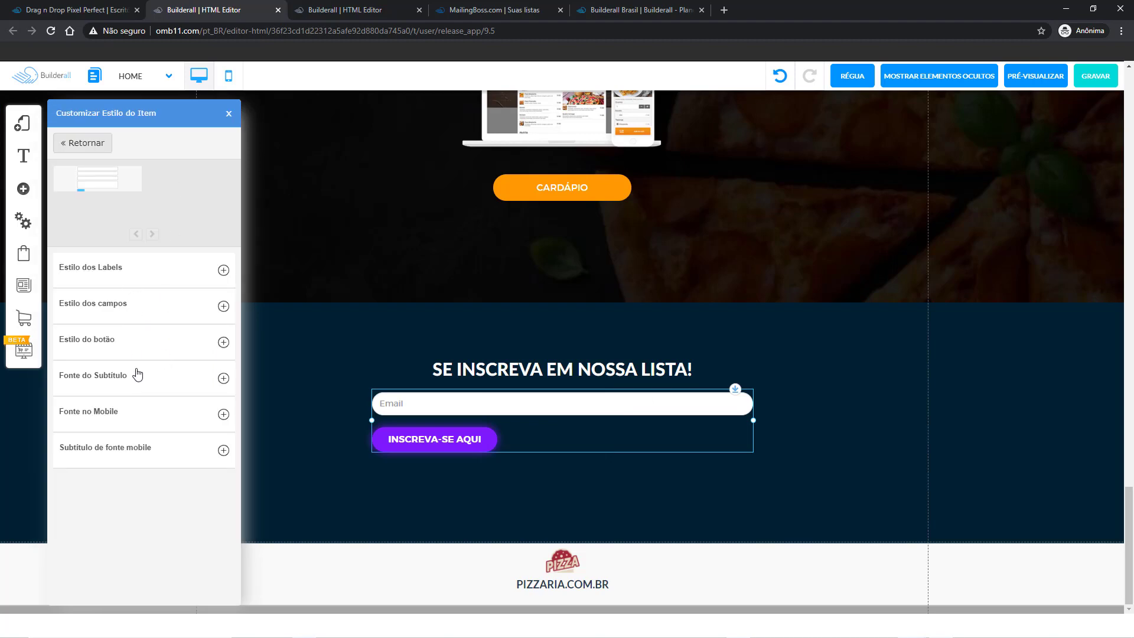
{"action": "left_click", "coordinate": [335, 531]}
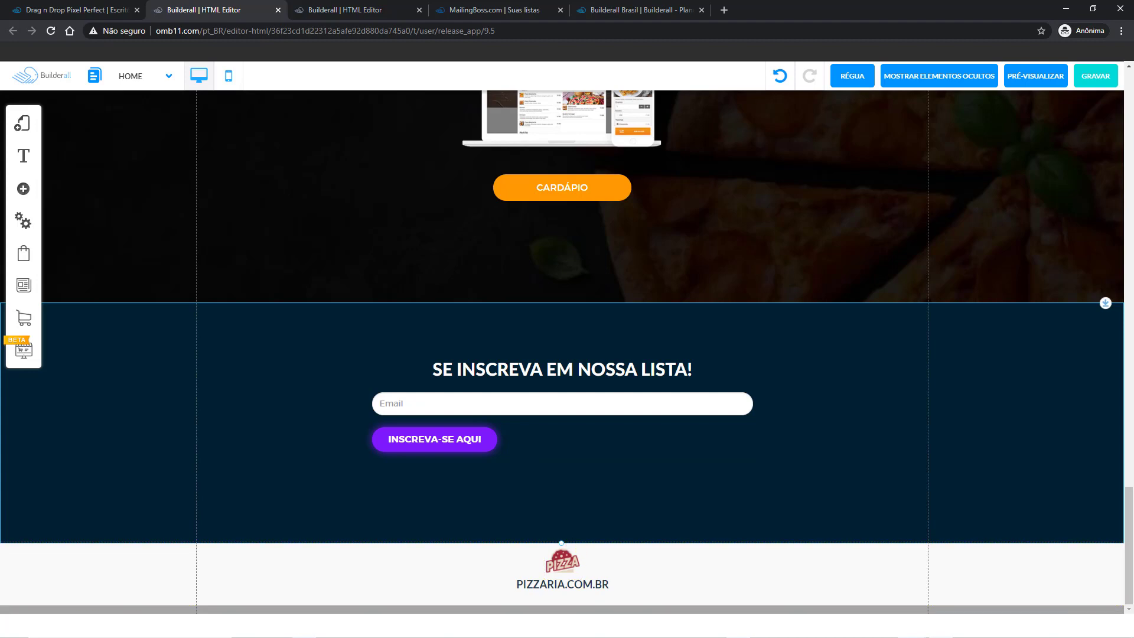
Save the site changes with the home page included.
{"action": "left_click", "coordinate": [1096, 77]}
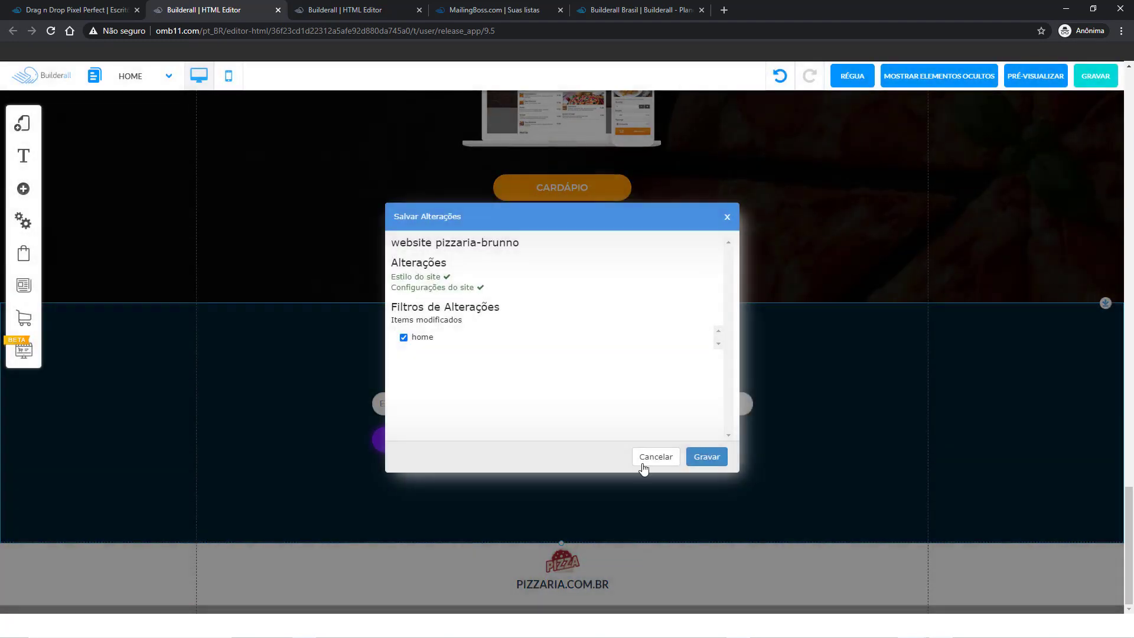
{"action": "left_click", "coordinate": [700, 457]}
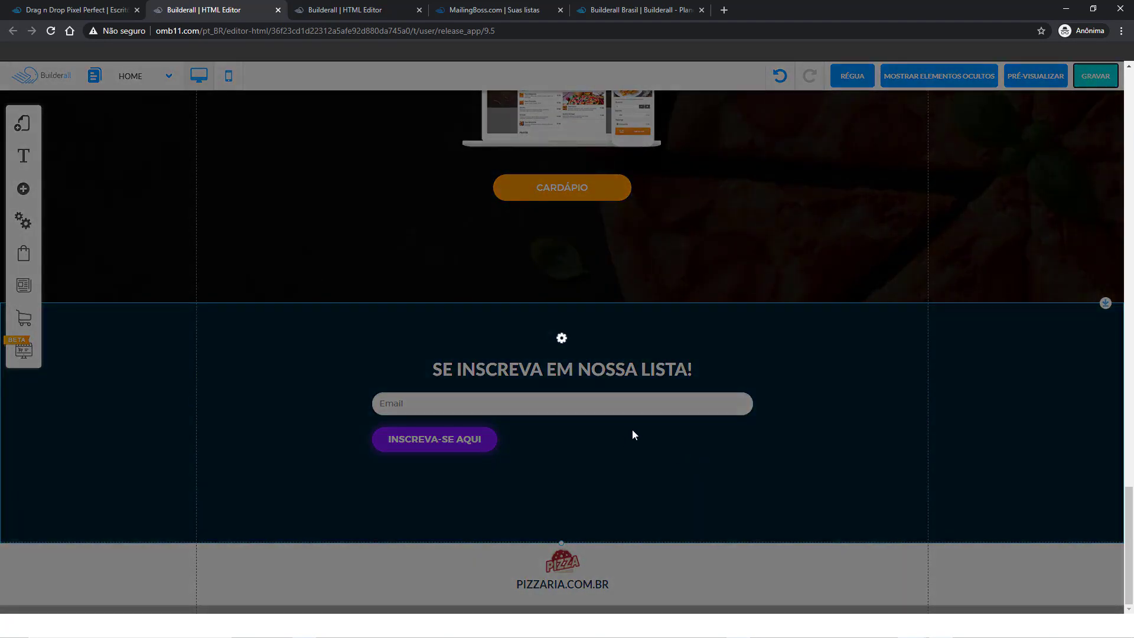
{"action": "left_click", "coordinate": [640, 309]}
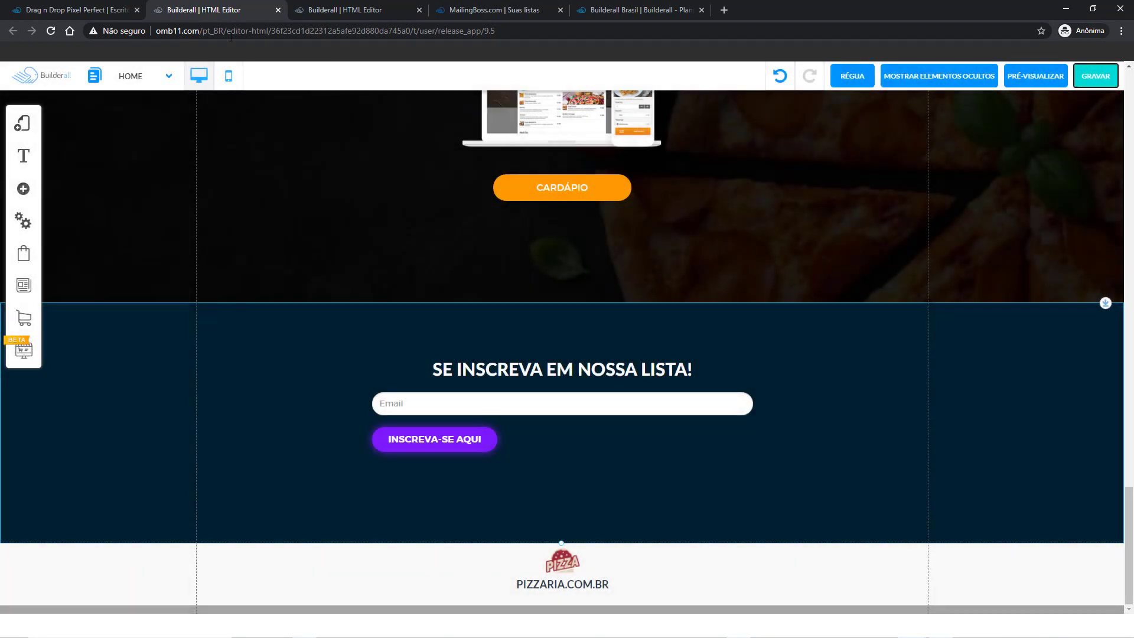
Close the duplicate HTML editor of the site, discarding its unsaved changes.
{"action": "left_click", "coordinate": [334, 11]}
{"action": "left_click", "coordinate": [419, 10]}
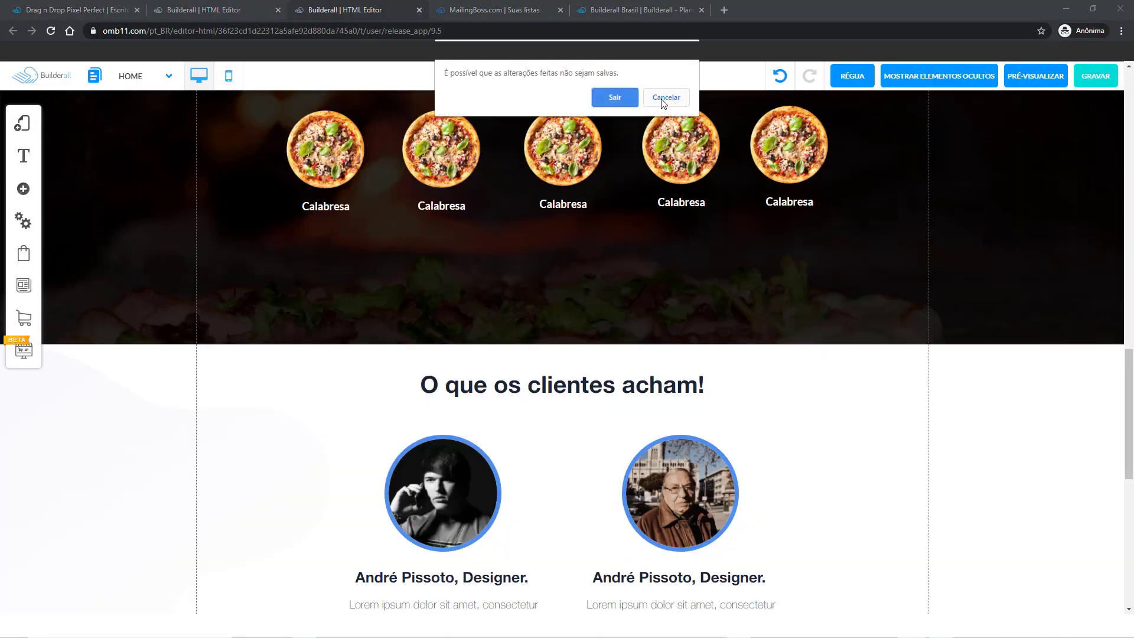
{"action": "left_click", "coordinate": [612, 97]}
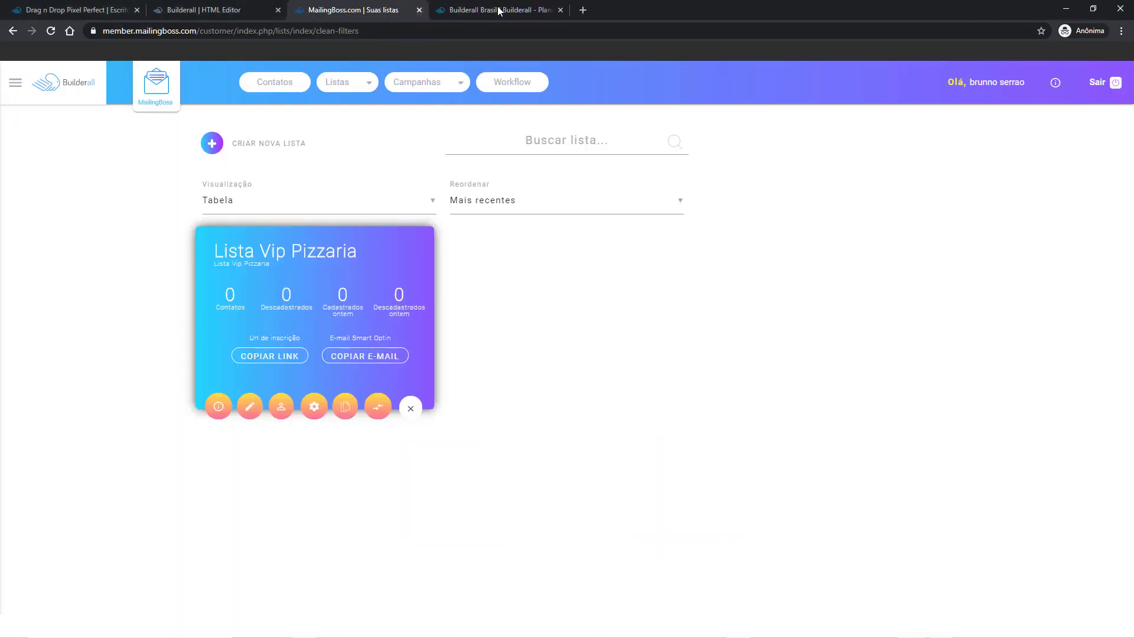
Return to the Builderall site list, reload it and open the published pizzaria-brunno site.
{"action": "left_click", "coordinate": [499, 10]}
{"action": "left_click", "coordinate": [194, 10]}
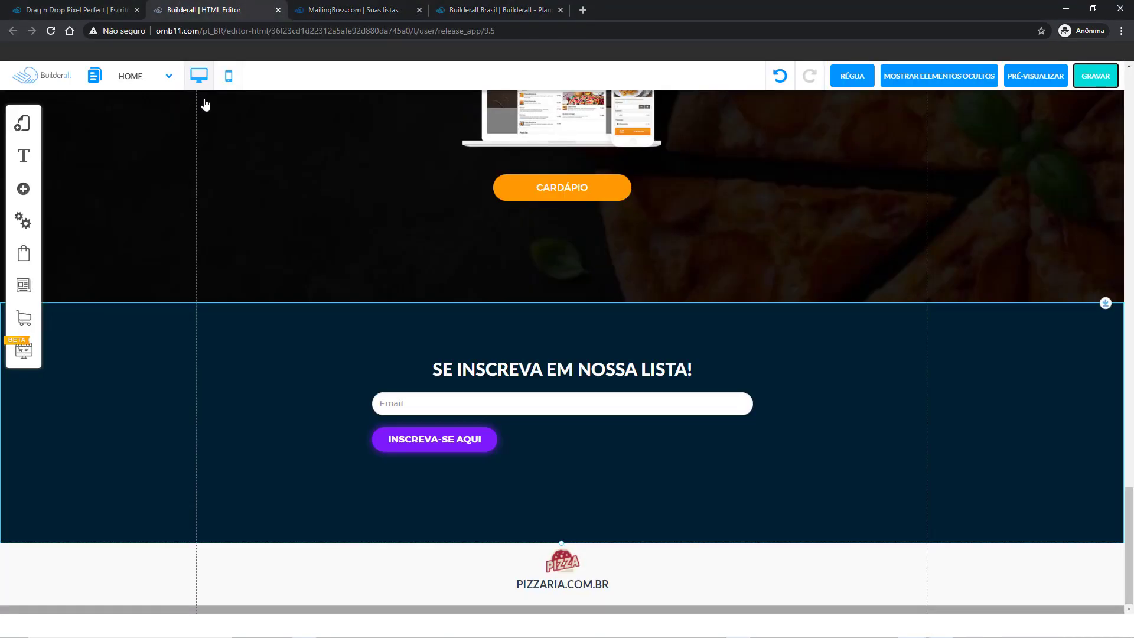
{"action": "left_click", "coordinate": [93, 11]}
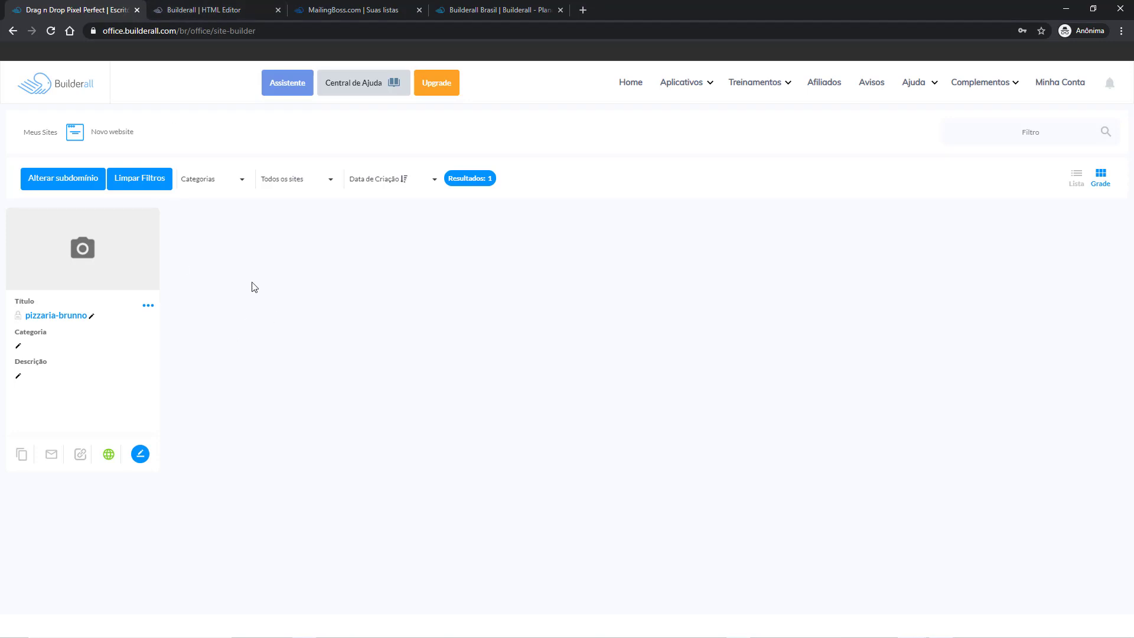
{"action": "left_click", "coordinate": [51, 31]}
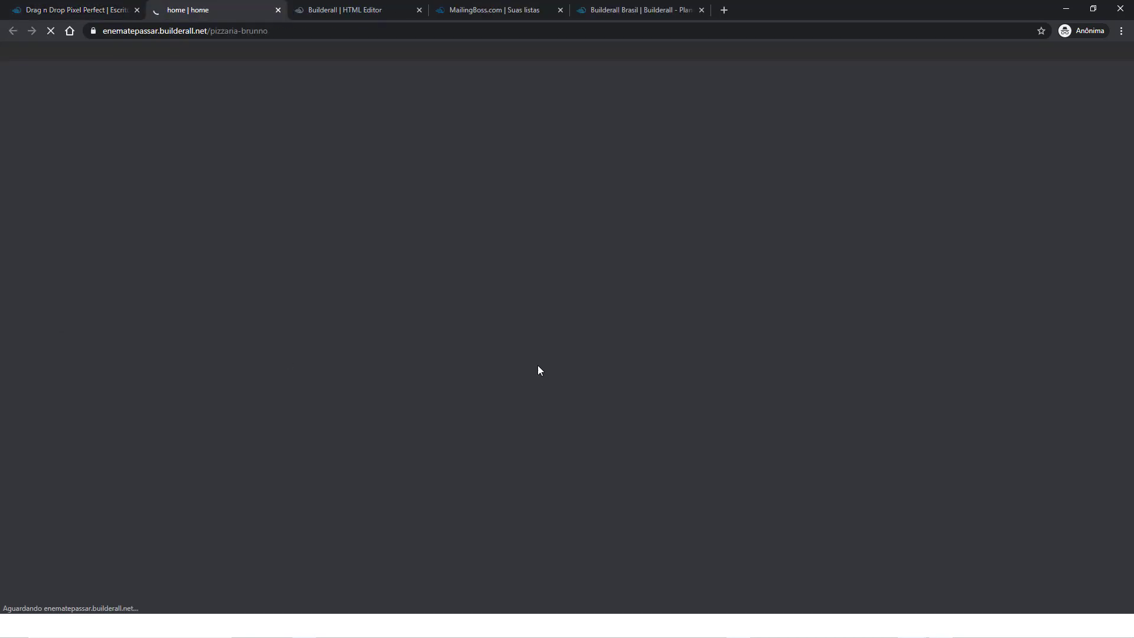
Subscribe a test e-mail address through the published opt-in form and open the received confirmation message in Gmail.
{"action": "scroll", "coordinate": [427, 391], "scroll_direction": "down", "scroll_amount": 20}
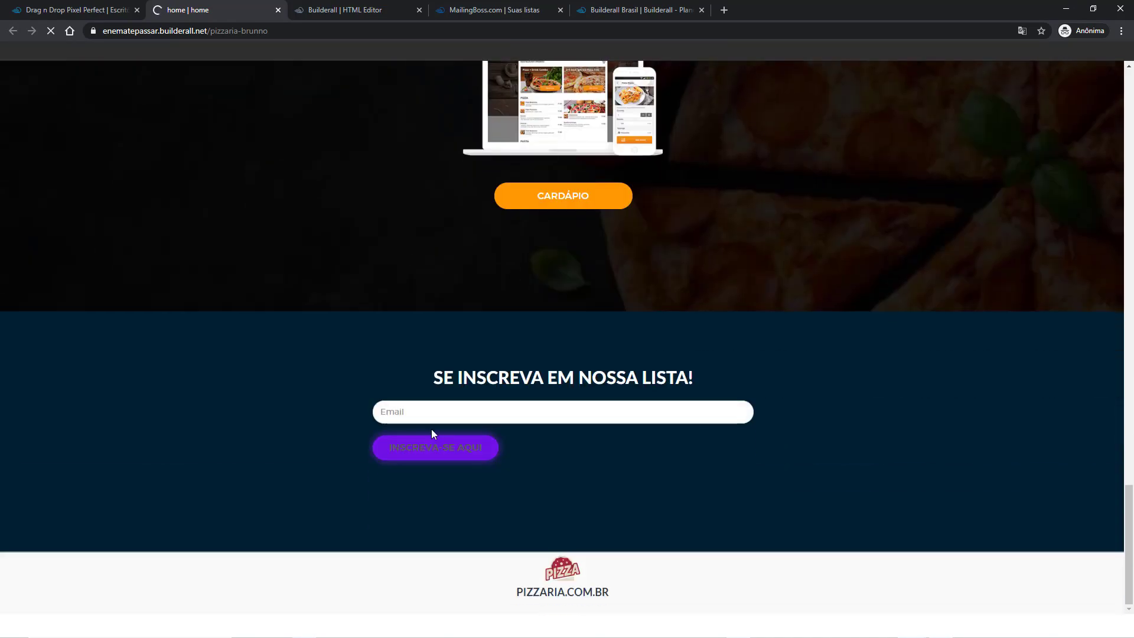
{"action": "left_click", "coordinate": [430, 411]}
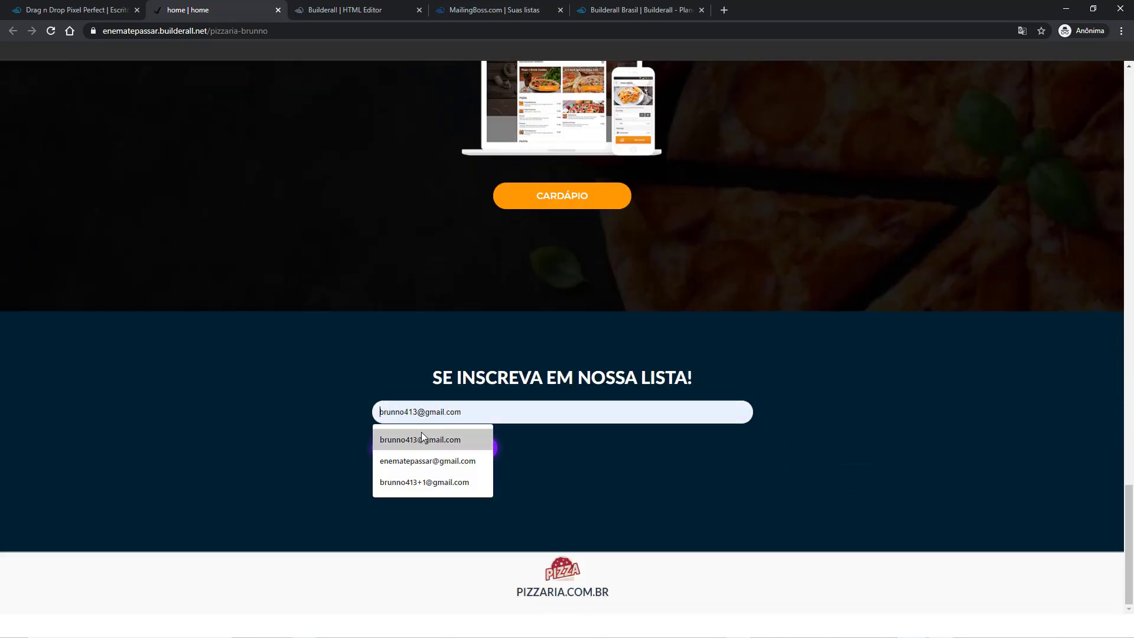
{"action": "left_click", "coordinate": [420, 437]}
{"action": "left_click", "coordinate": [420, 453]}
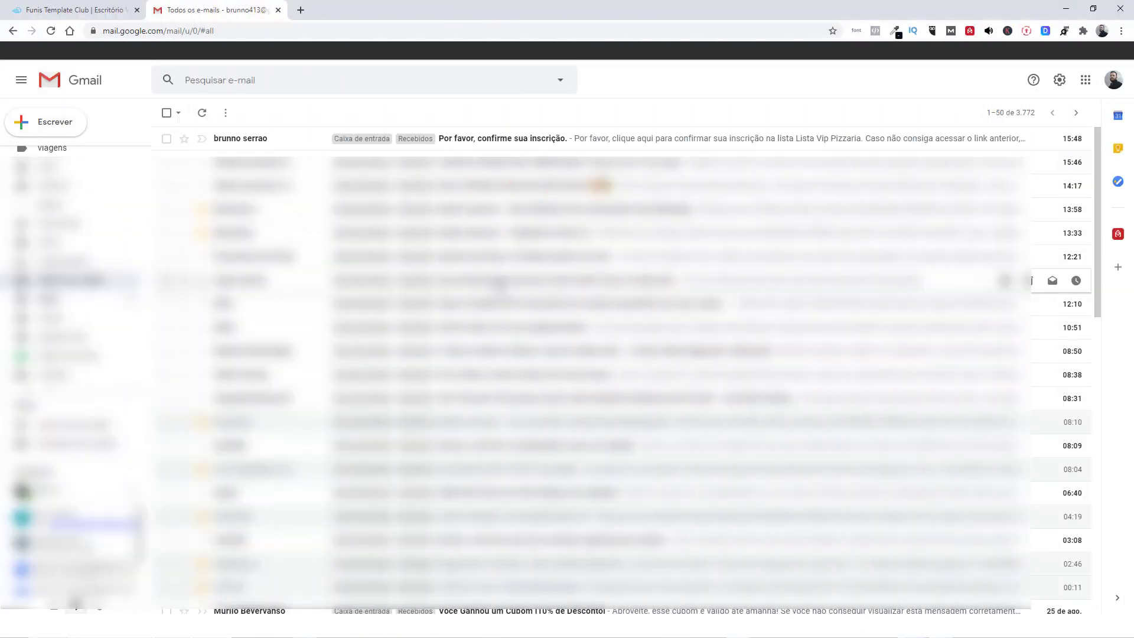
{"action": "left_click", "coordinate": [491, 141]}
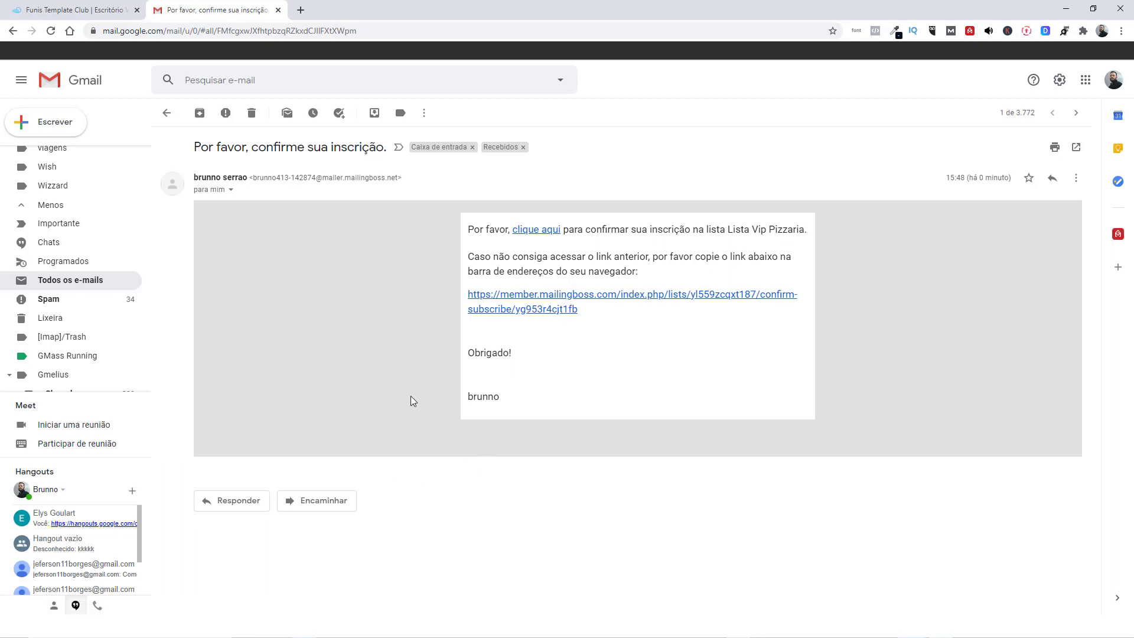
Switch back to the Builderall browser window and reopen Mailingboss from the virtual office home.
{"action": "mouse_move", "coordinate": [910, 627]}
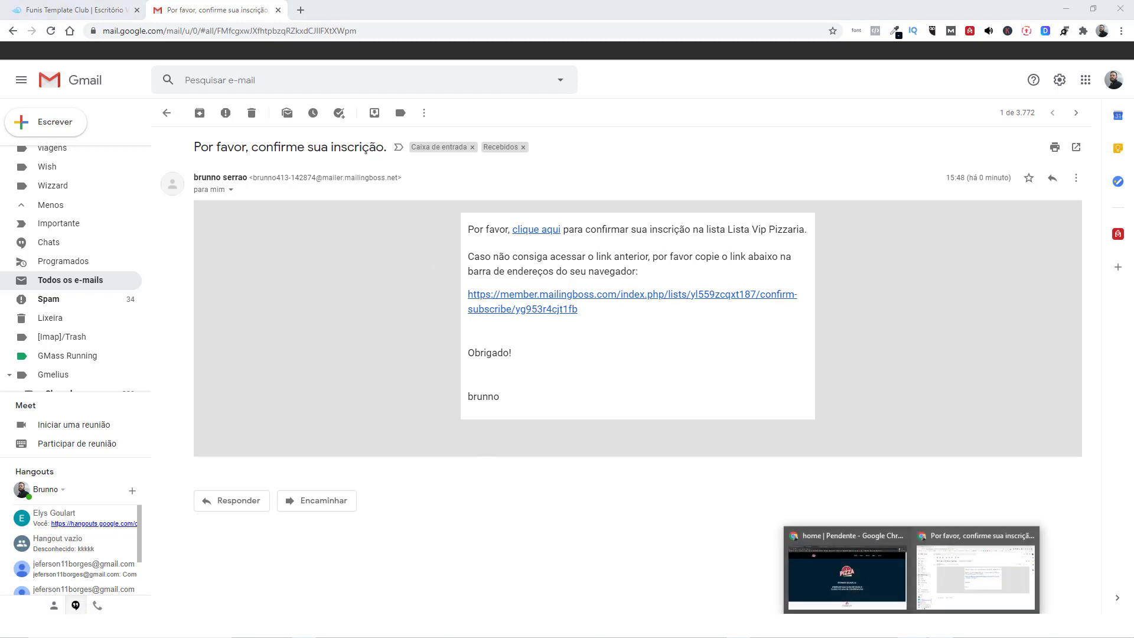
{"action": "left_click", "coordinate": [863, 600]}
{"action": "left_click", "coordinate": [346, 11]}
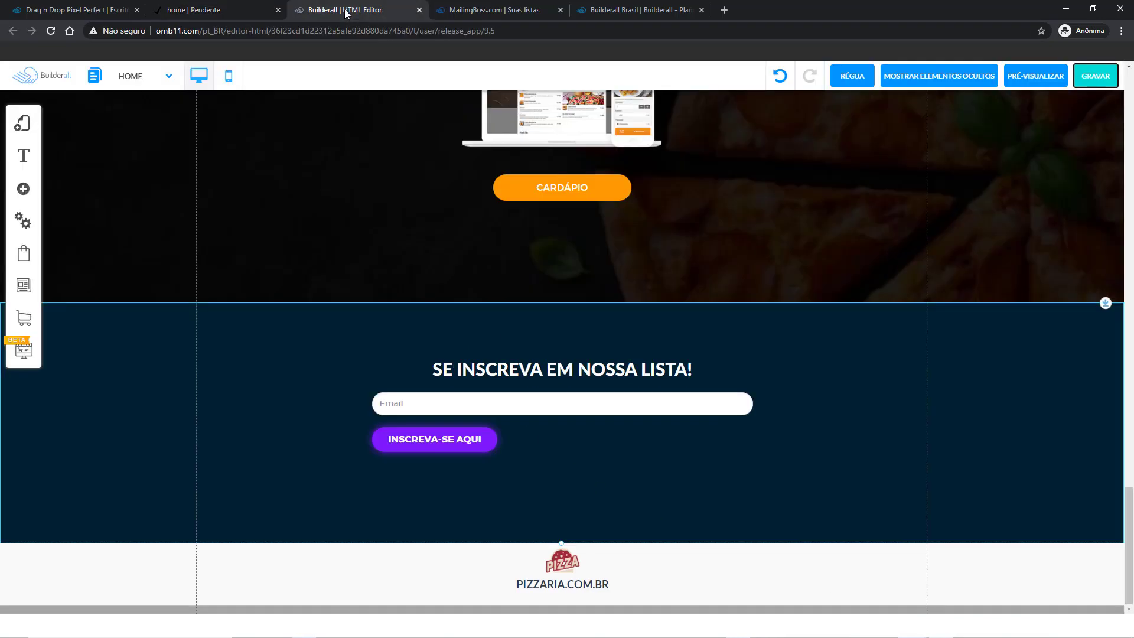
{"action": "left_click", "coordinate": [194, 10]}
{"action": "left_click", "coordinate": [470, 9]}
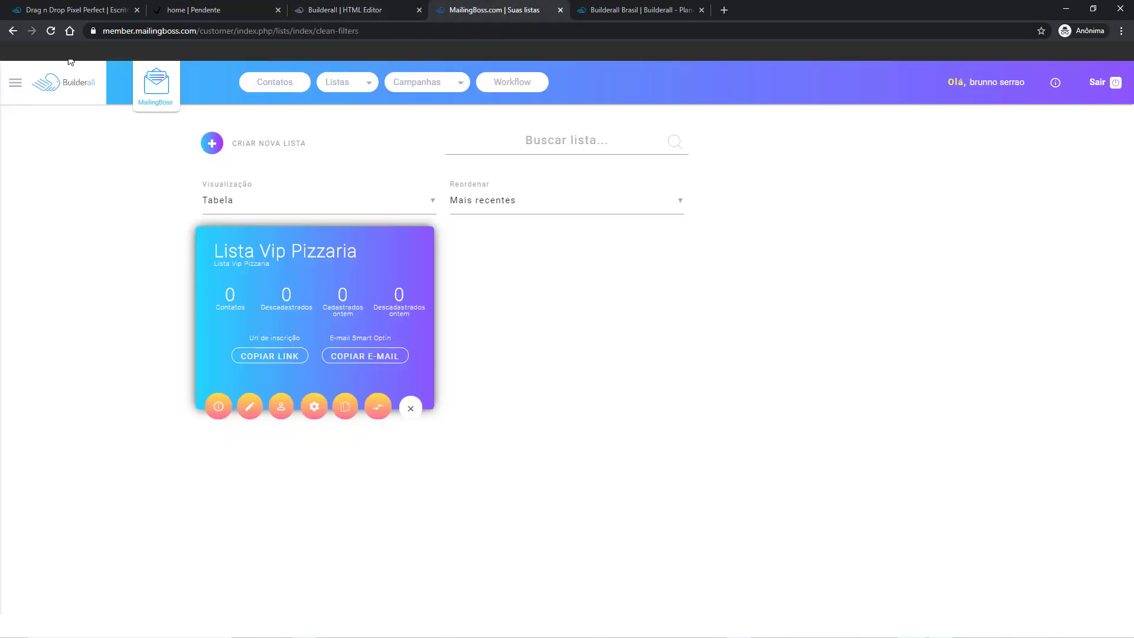
{"action": "left_click", "coordinate": [70, 31]}
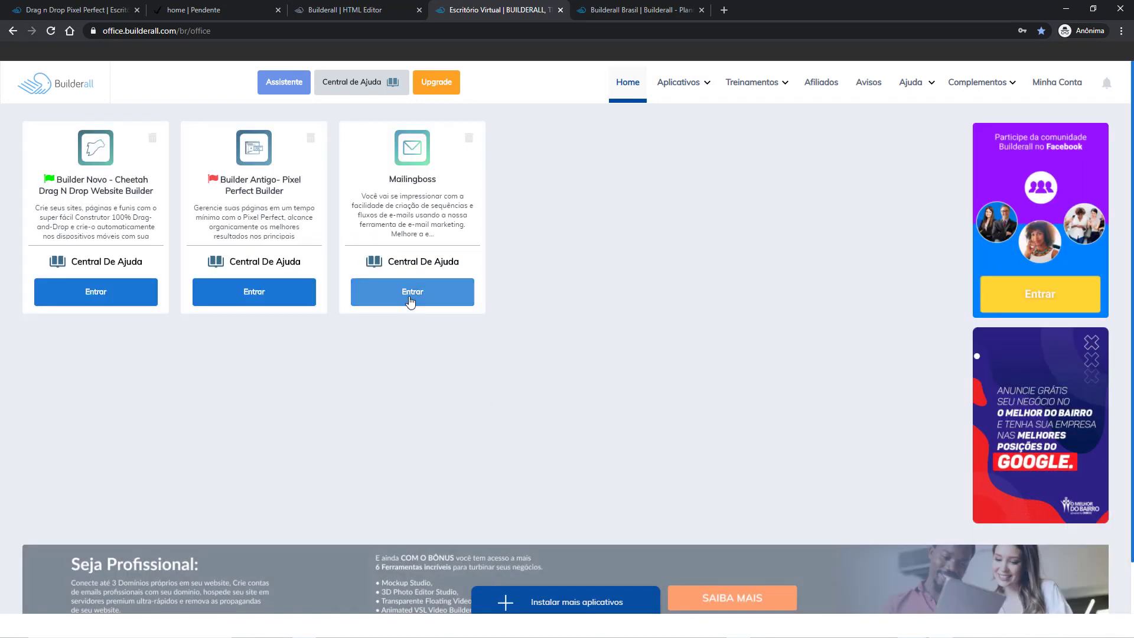
{"action": "left_click", "coordinate": [410, 299]}
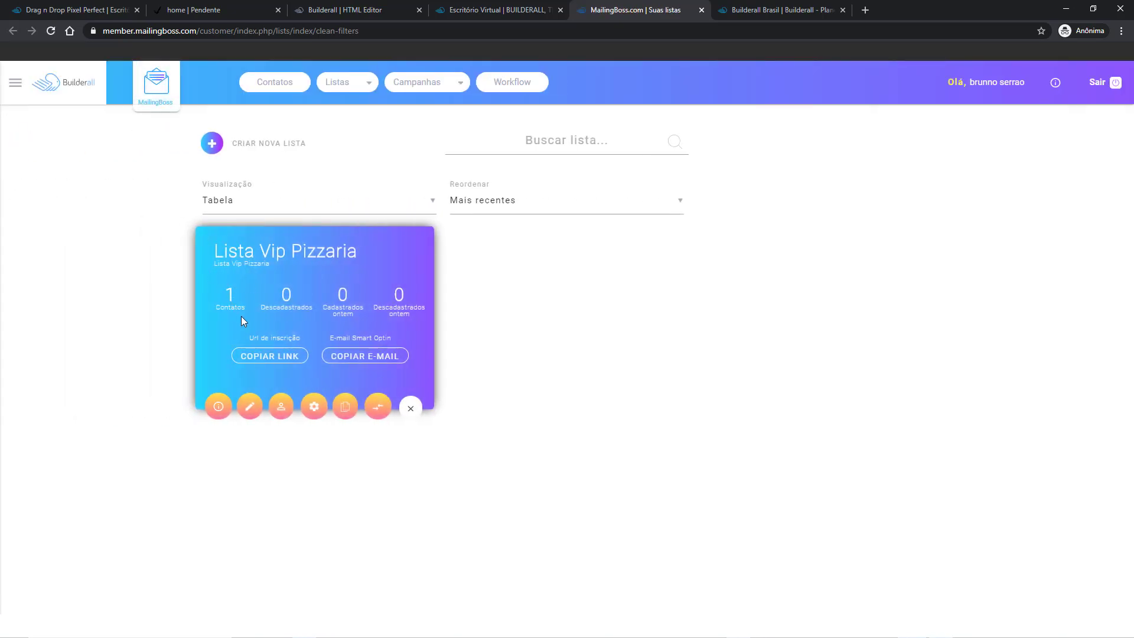
Open the contacts of Lista Vip Pizzaria and check the test contact's subscription status.
{"action": "left_click", "coordinate": [218, 409]}
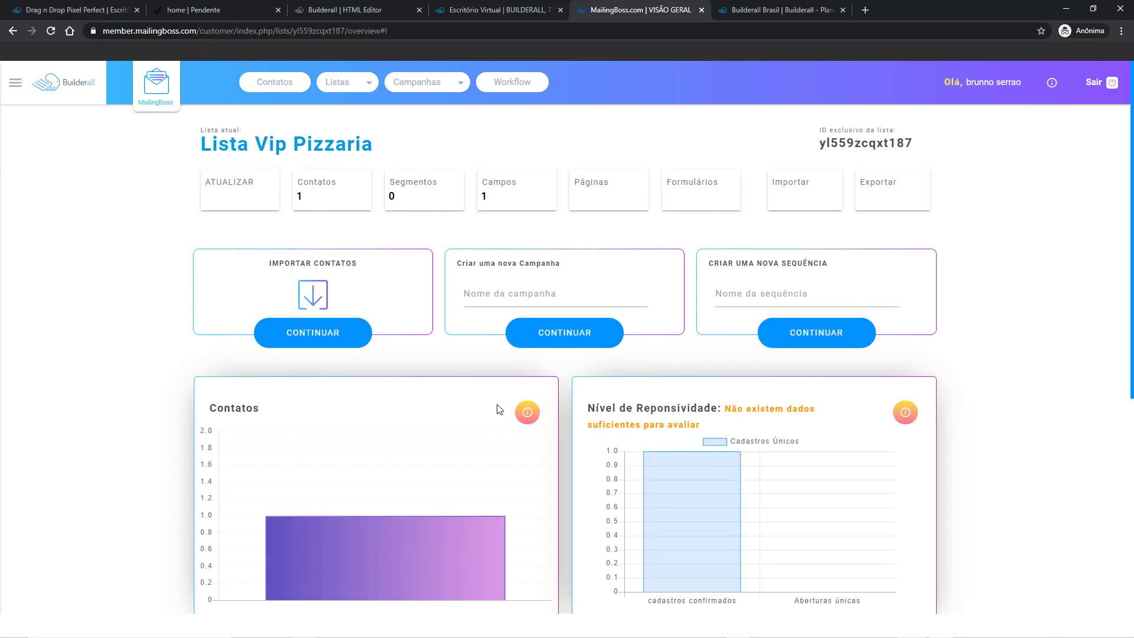
{"action": "left_click", "coordinate": [325, 192]}
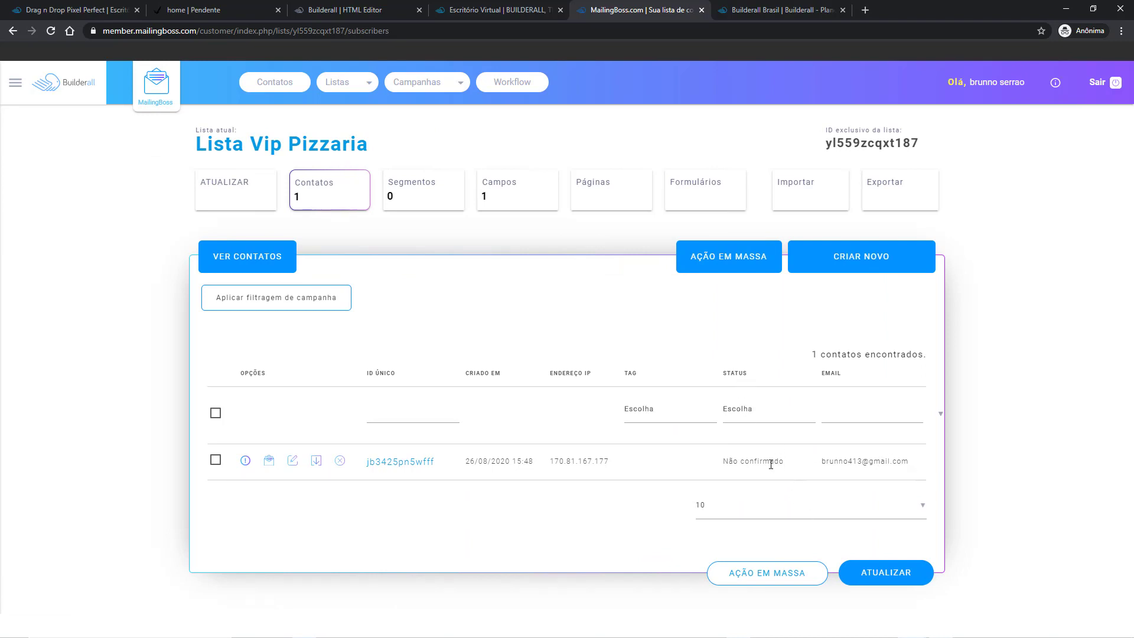
{"action": "left_click_drag", "start_coordinate": [787, 462], "coordinate": [706, 472]}
Confirm the subscription through the link in the Gmail message and check the contact's status in the reloaded Mailingboss contacts.
{"action": "left_click", "coordinate": [929, 598]}
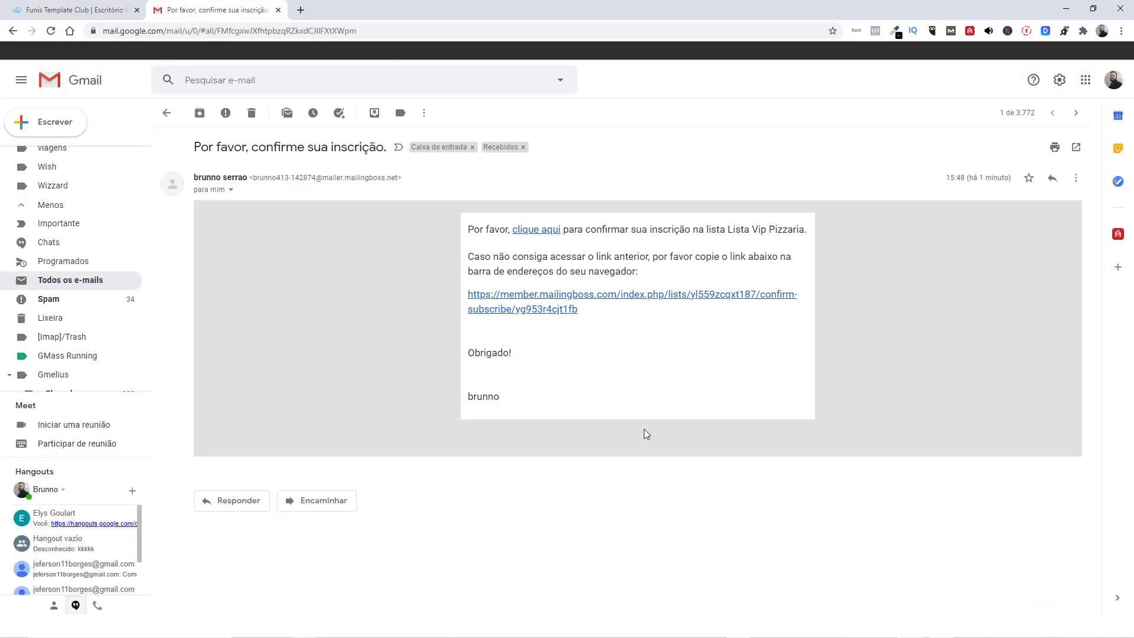
{"action": "left_click", "coordinate": [535, 231]}
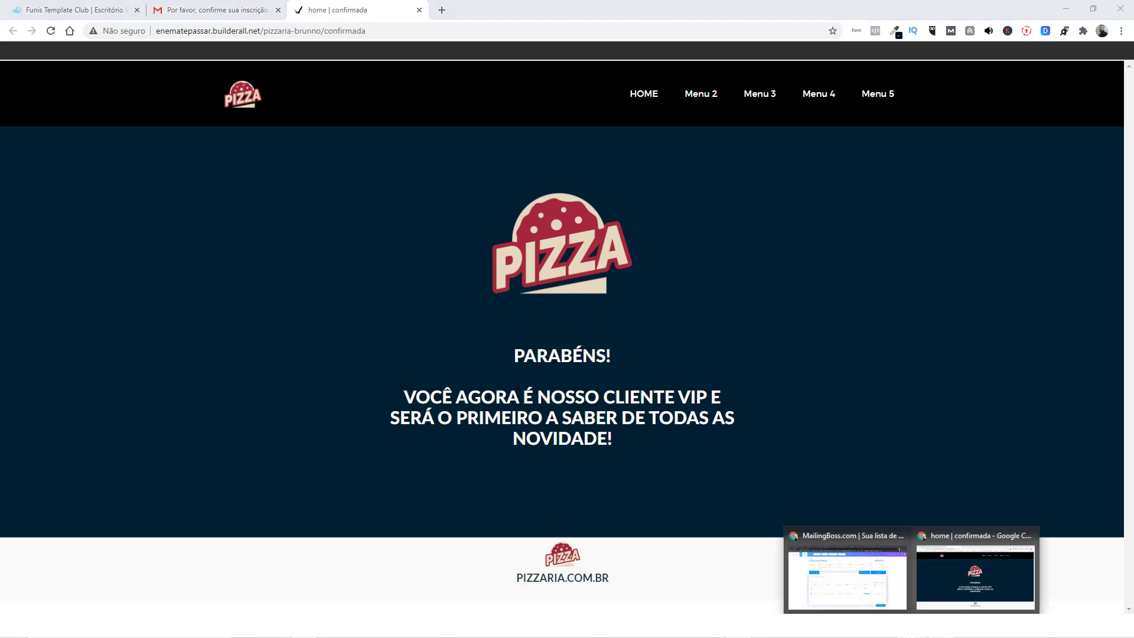
{"action": "left_click", "coordinate": [849, 570]}
{"action": "left_click", "coordinate": [53, 34]}
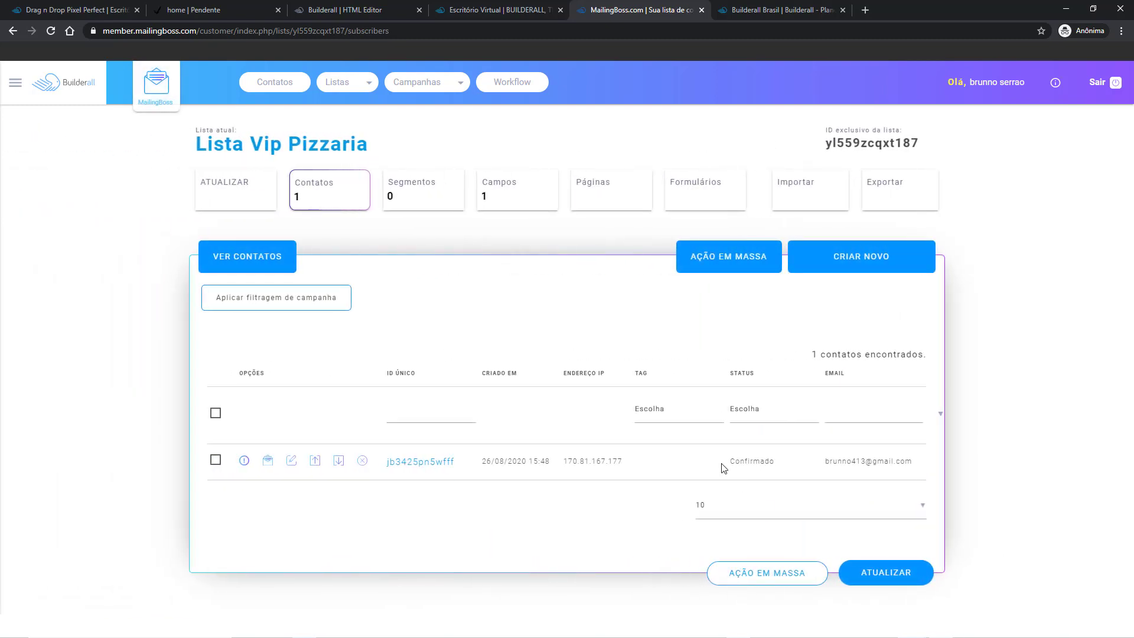
{"action": "left_click_drag", "start_coordinate": [728, 462], "coordinate": [796, 460]}
{"action": "left_click", "coordinate": [314, 382]}
Review the form in the site editor, the published Pendente page and the Campanhas options in Mailingboss.
{"action": "key", "text": "ctrl+2"}
{"action": "key", "text": "ctrl+3"}
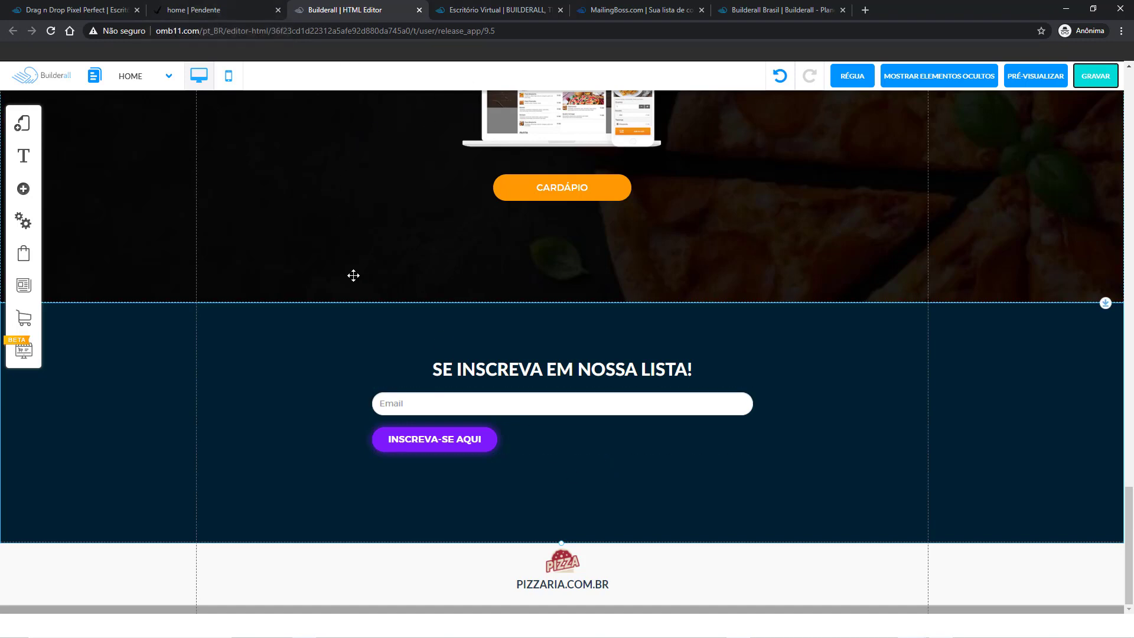
{"action": "left_click", "coordinate": [220, 11]}
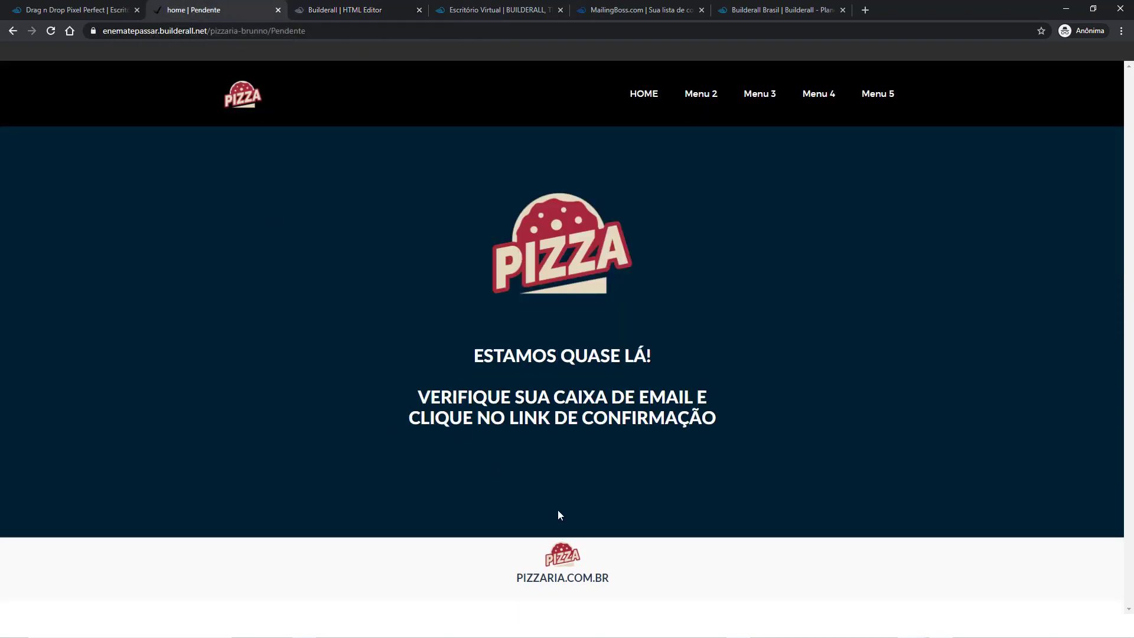
{"action": "left_click", "coordinate": [648, 10]}
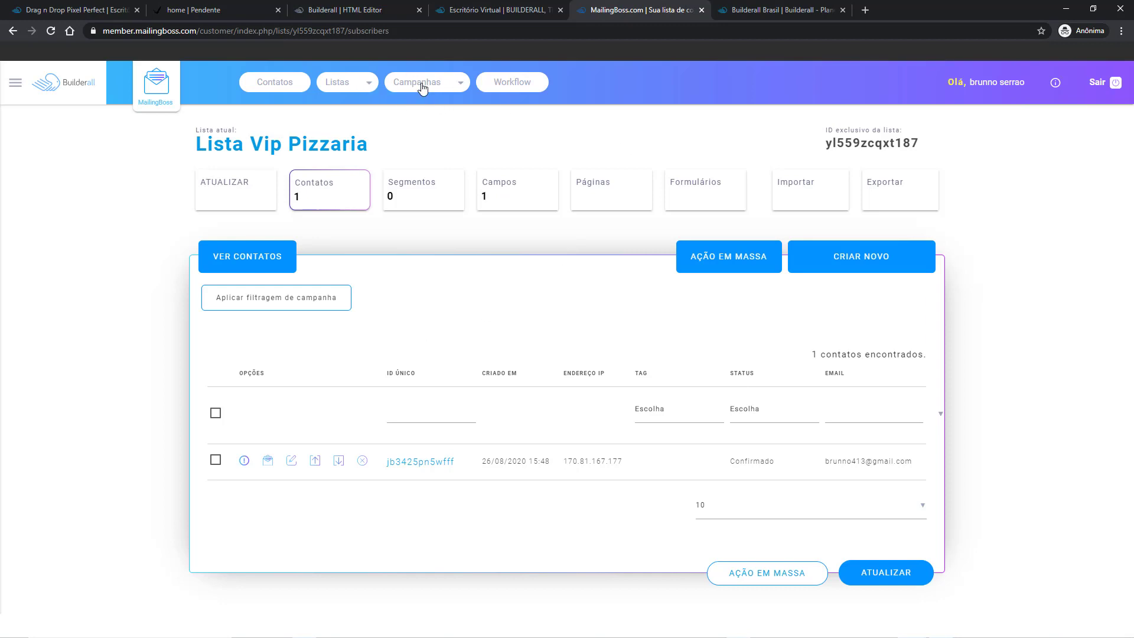
{"action": "mouse_move", "coordinate": [429, 89]}
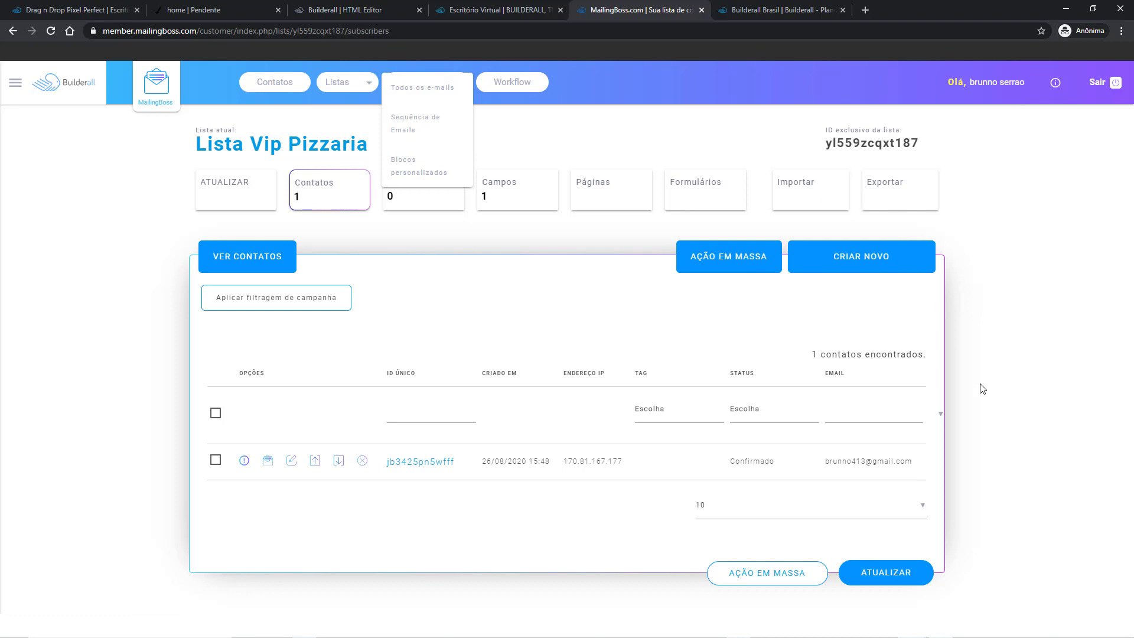
{"action": "left_click", "coordinate": [142, 355]}
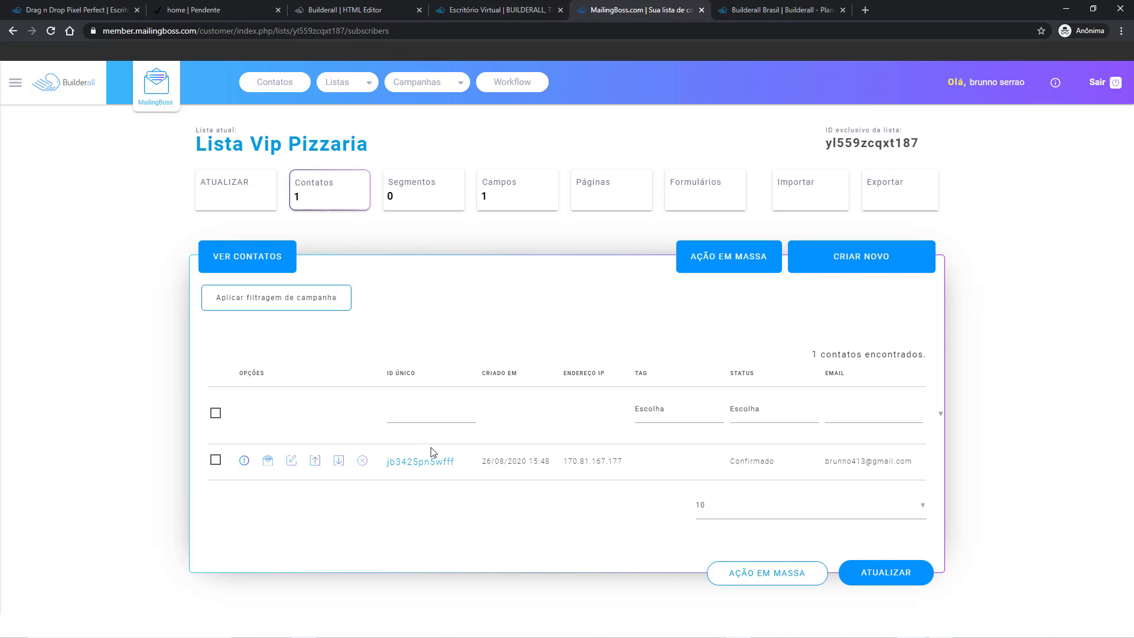
Review the Builderall plans comparison, the site list and the applications on the virtual office home.
{"action": "left_click", "coordinate": [774, 10]}
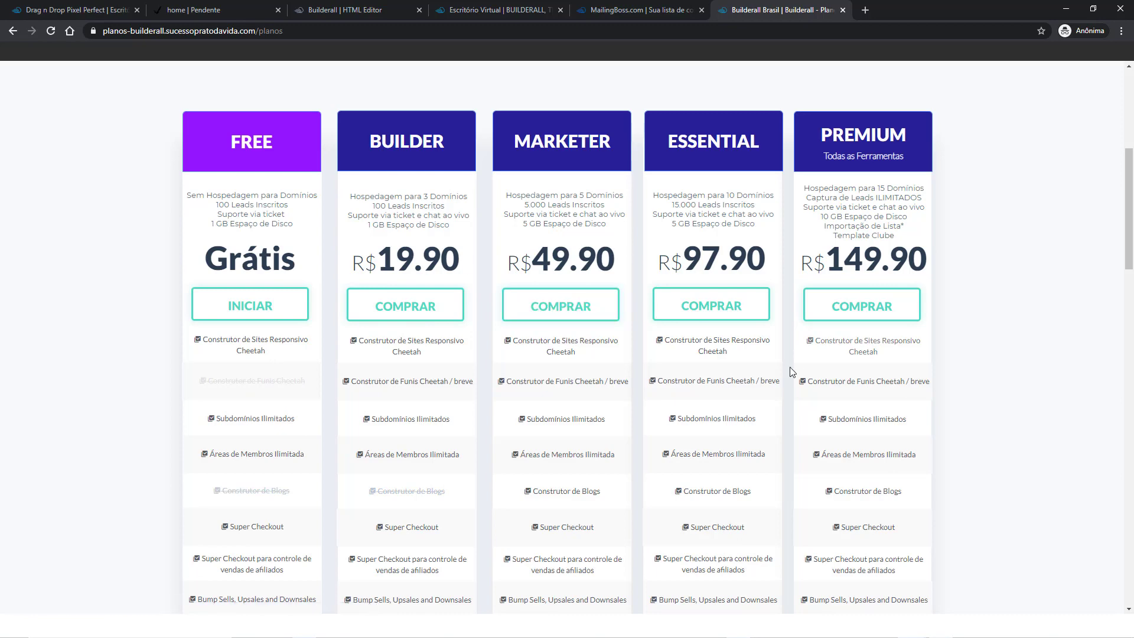
{"action": "left_click", "coordinate": [205, 10]}
{"action": "left_click", "coordinate": [77, 9]}
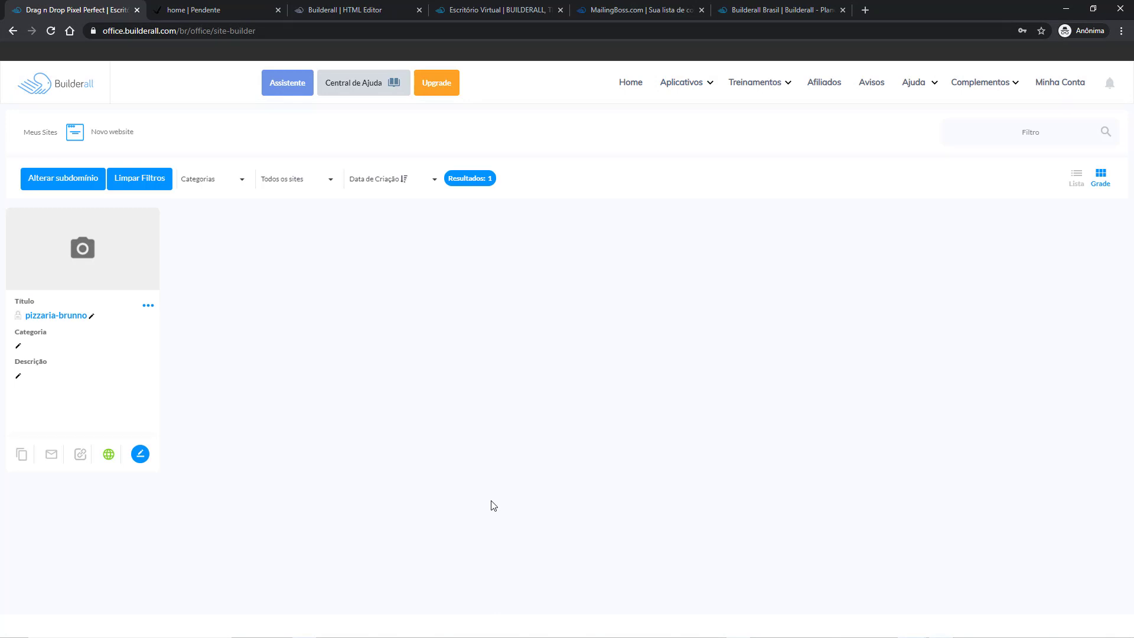
{"action": "left_click", "coordinate": [437, 10]}
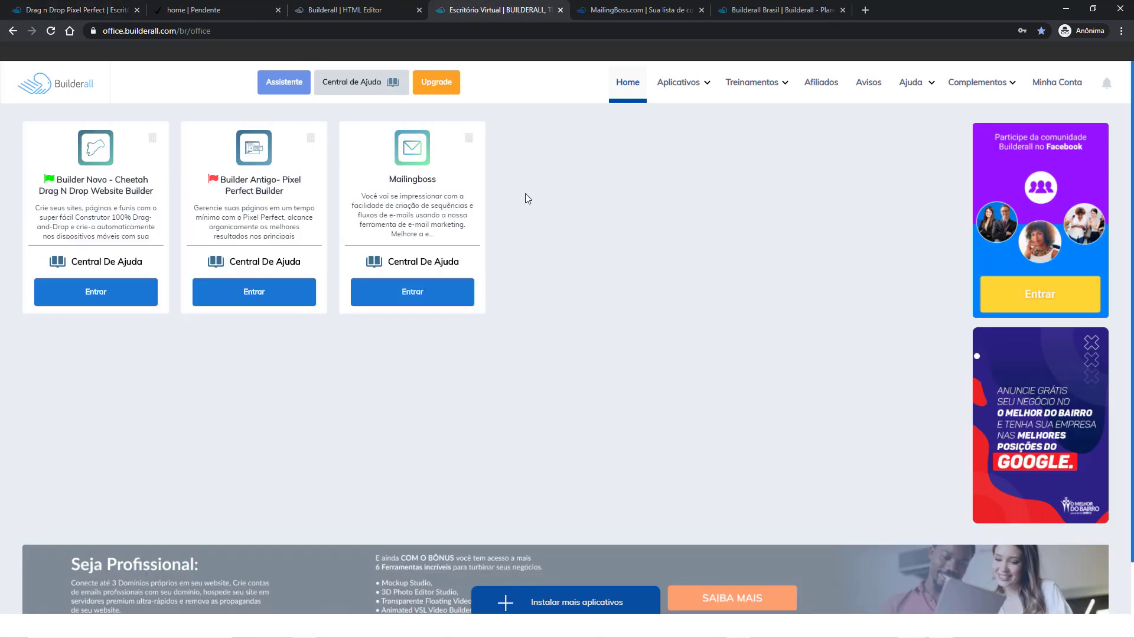